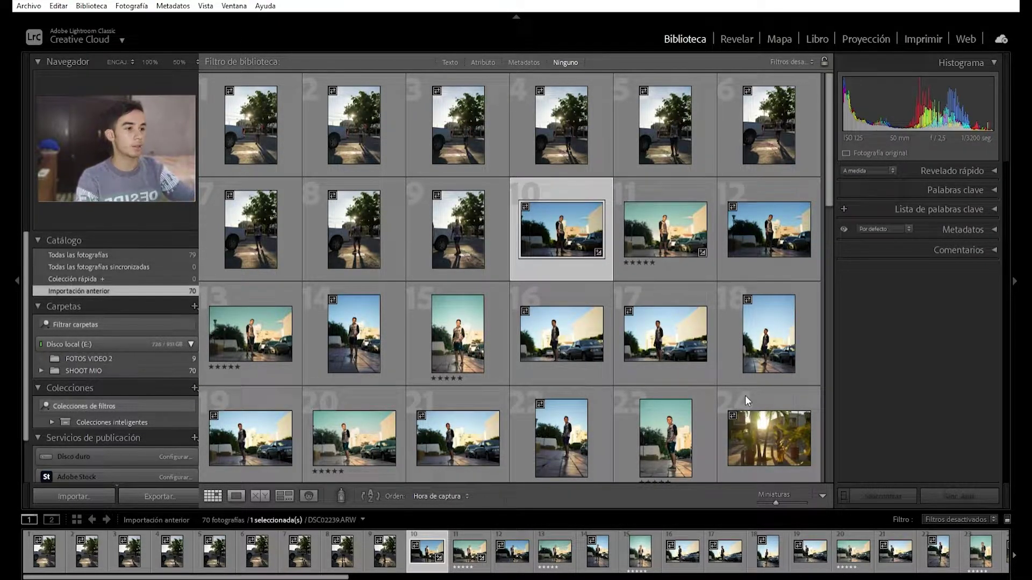
- Open DSC02239.ARW in the Develop module and compare it with the edited DSC02239.jpg that follows it
{"action": "left_click_drag", "start_coordinate": [830, 157], "coordinate": [830, 164]}
{"action": "scroll", "coordinate": [831, 165], "scroll_direction": "up", "scroll_amount": 1}
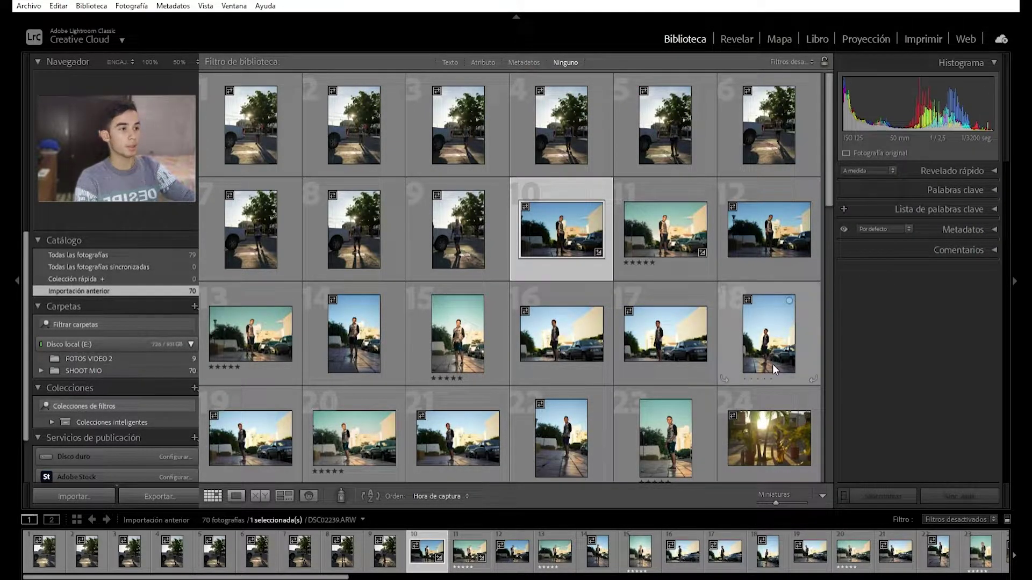
{"action": "left_click", "coordinate": [731, 33]}
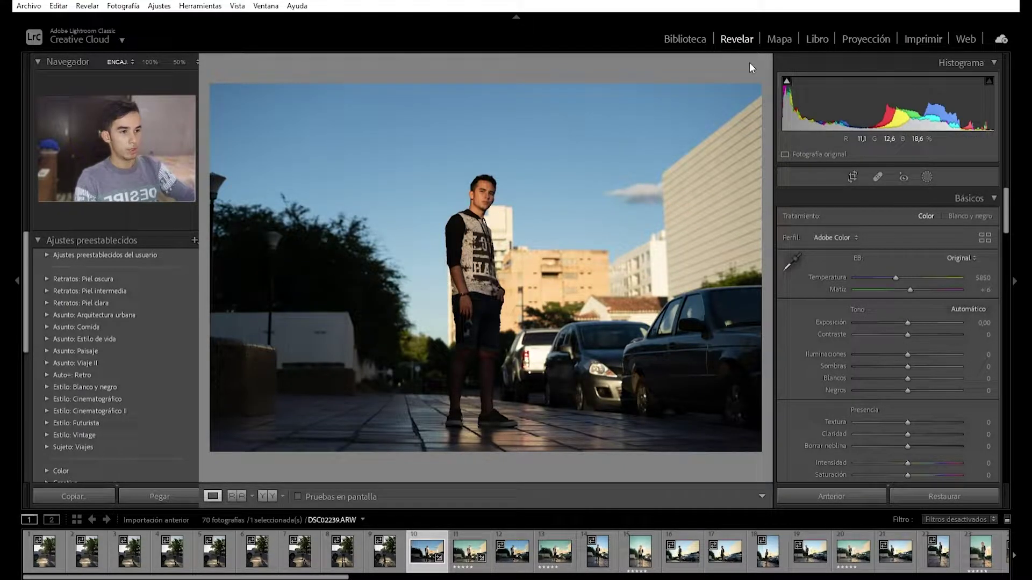
{"action": "key", "text": "Right"}
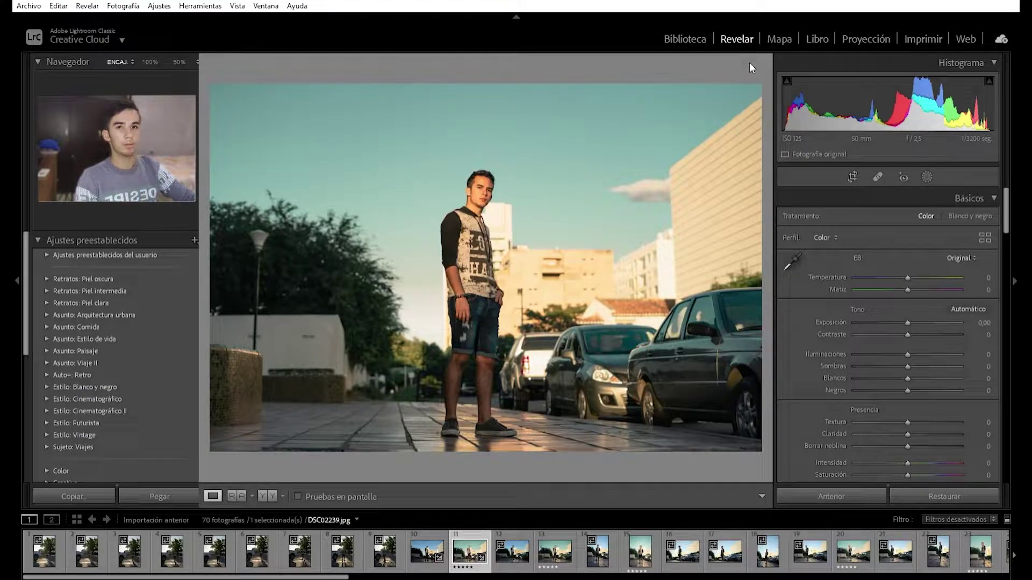
{"action": "key", "text": "Left"}
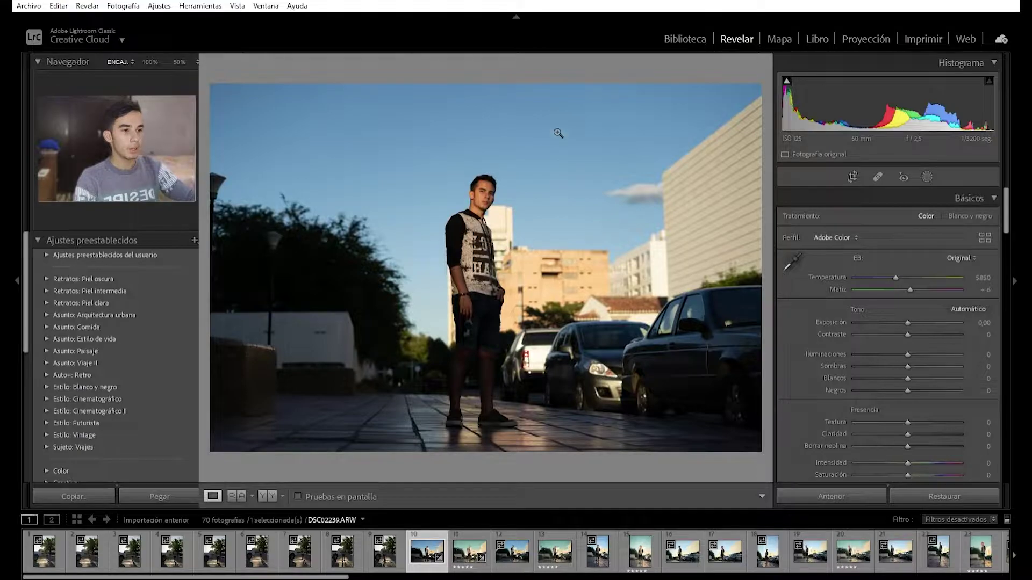
- Examine the man's face and his shaded legs up close in the unedited photo
{"action": "left_click", "coordinate": [485, 202]}
{"action": "left_click", "coordinate": [489, 196]}
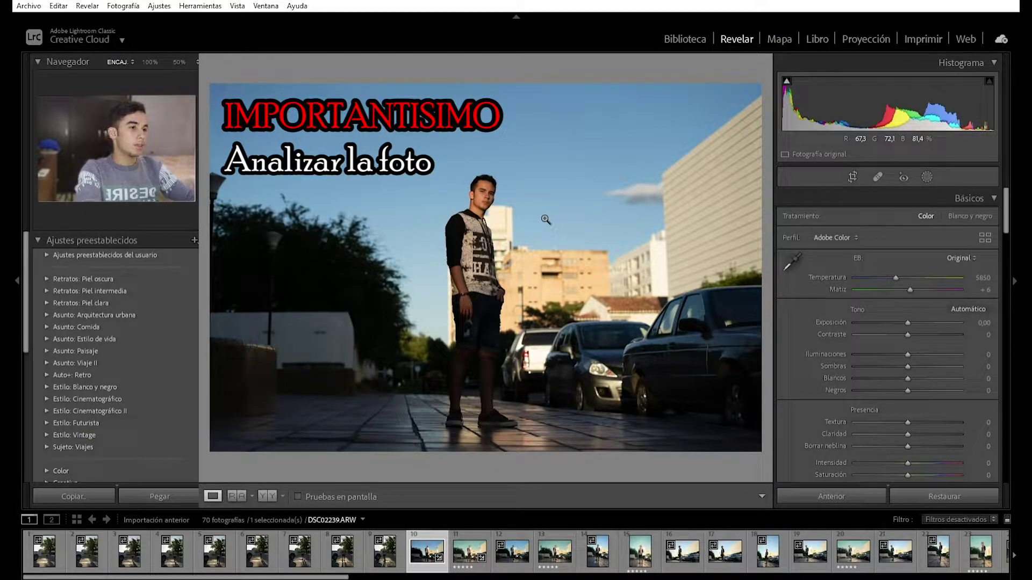
{"action": "left_click", "coordinate": [492, 189]}
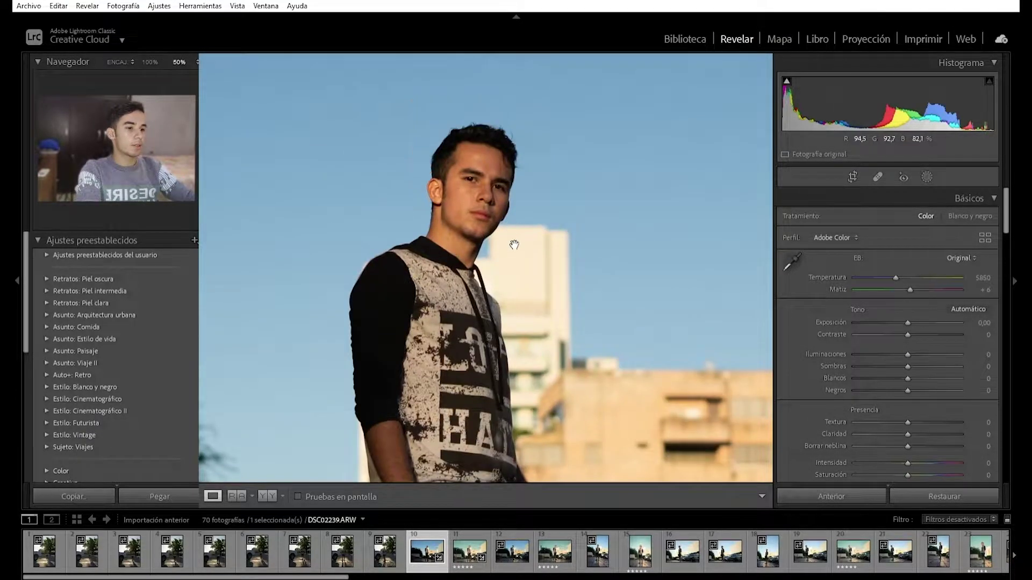
{"action": "scroll", "coordinate": [516, 339], "scroll_direction": "down", "scroll_amount": 3}
{"action": "left_click_drag", "start_coordinate": [519, 396], "coordinate": [567, 247]}
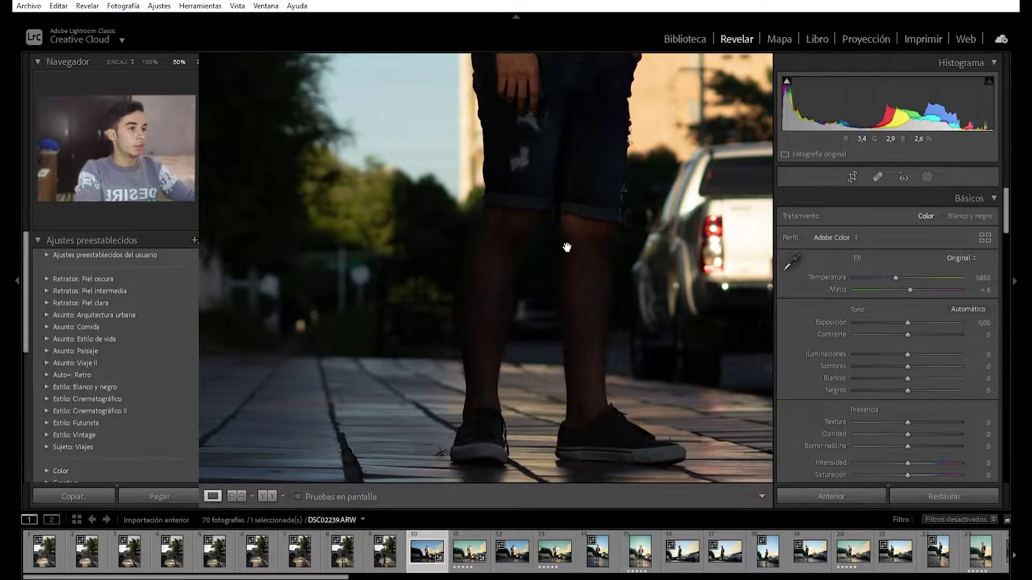
{"action": "left_click", "coordinate": [567, 247]}
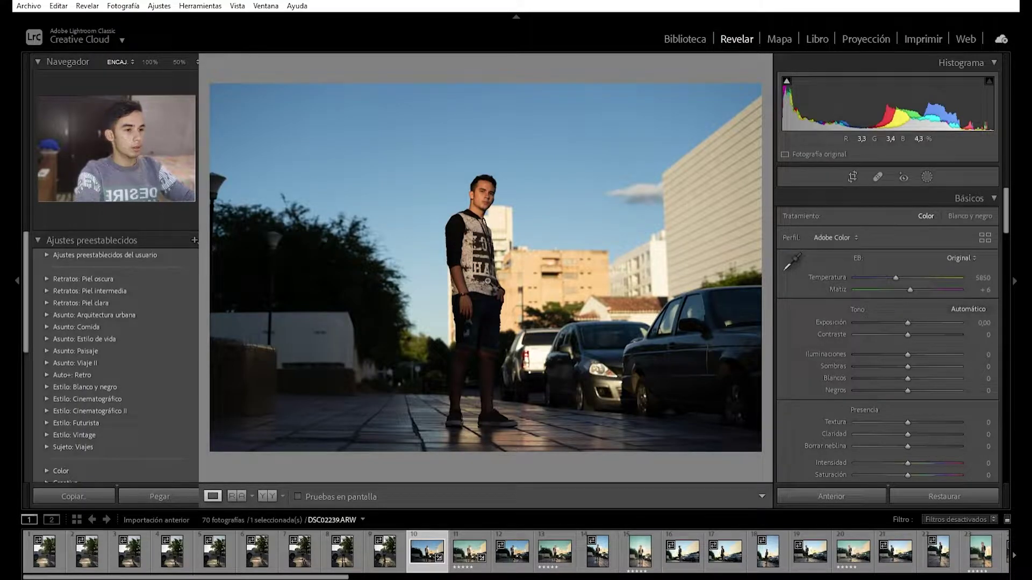
- Examine the dark areas of the photo up close: the shorts, pavement, planter wall, trees and parked cars
{"action": "left_click", "coordinate": [489, 241]}
{"action": "scroll", "coordinate": [511, 245], "scroll_direction": "down", "scroll_amount": 5}
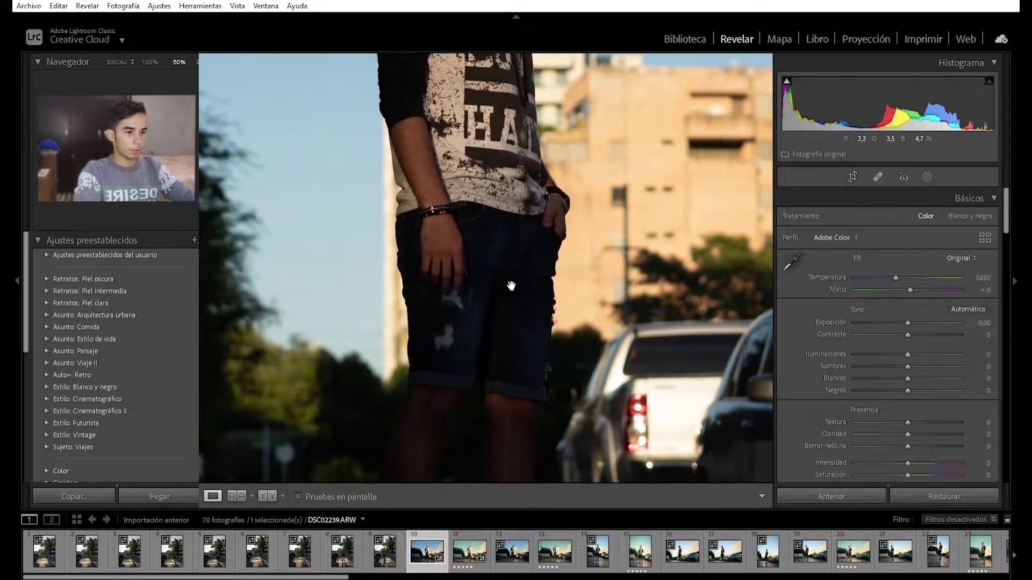
{"action": "scroll", "coordinate": [536, 353], "scroll_direction": "left", "scroll_amount": 10}
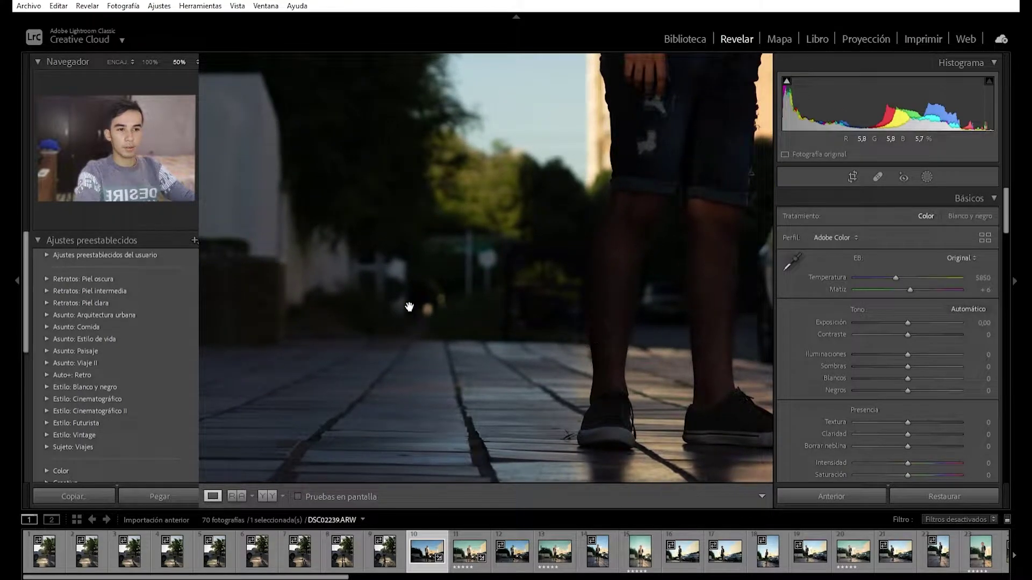
{"action": "scroll", "coordinate": [520, 317], "scroll_direction": "up", "scroll_amount": 4}
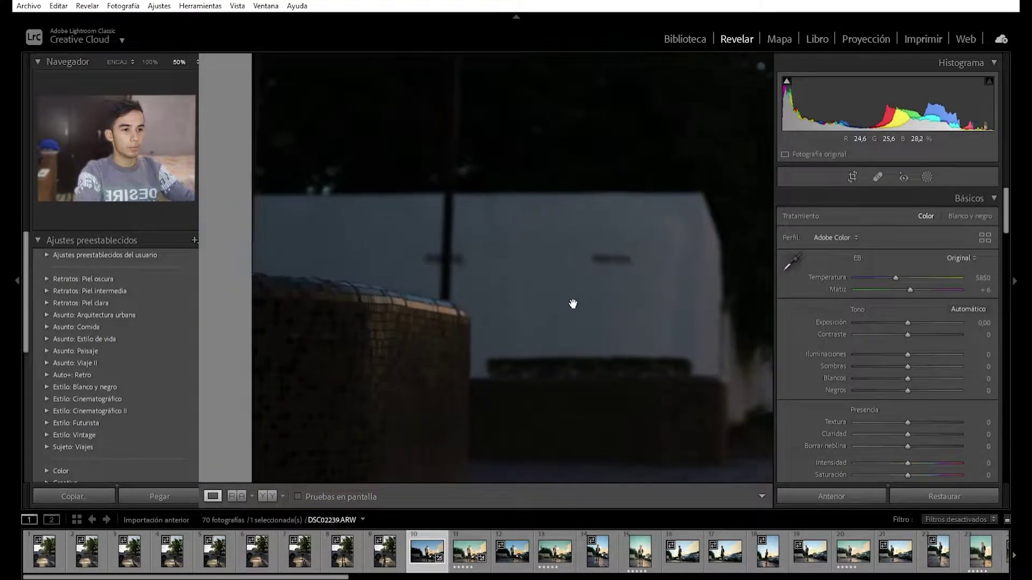
{"action": "scroll", "coordinate": [477, 401], "scroll_direction": "right", "scroll_amount": 15}
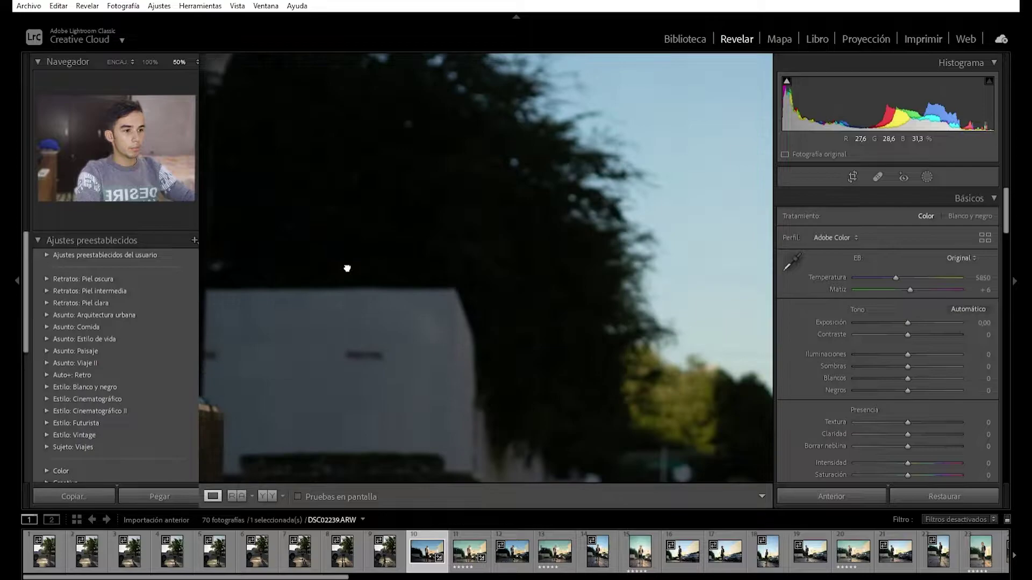
{"action": "scroll", "coordinate": [511, 228], "scroll_direction": "right", "scroll_amount": 8}
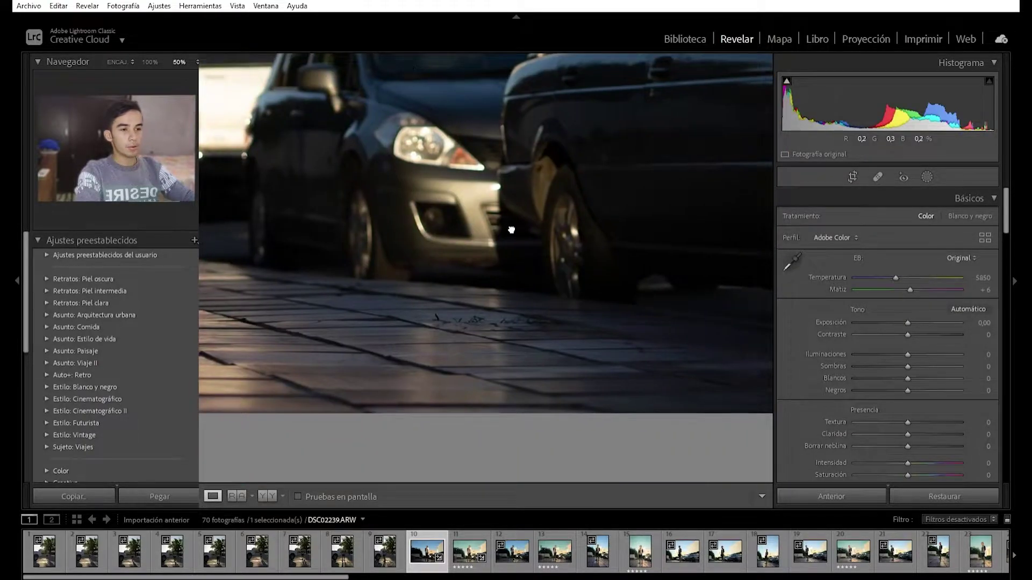
{"action": "left_click", "coordinate": [512, 230]}
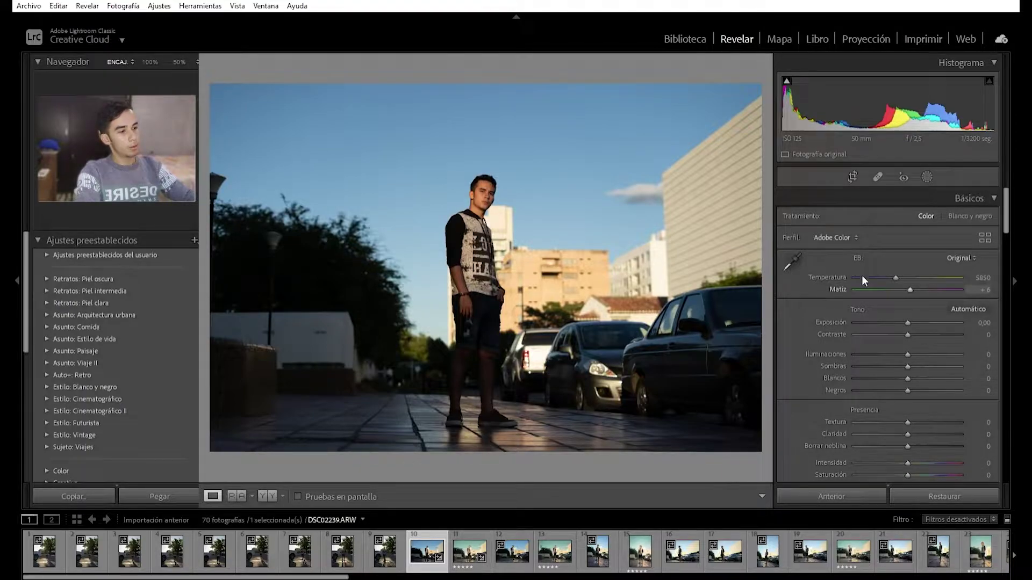
{"action": "scroll", "coordinate": [826, 355], "scroll_direction": "down", "scroll_amount": 3}
{"action": "scroll", "coordinate": [824, 353], "scroll_direction": "up", "scroll_amount": 3}
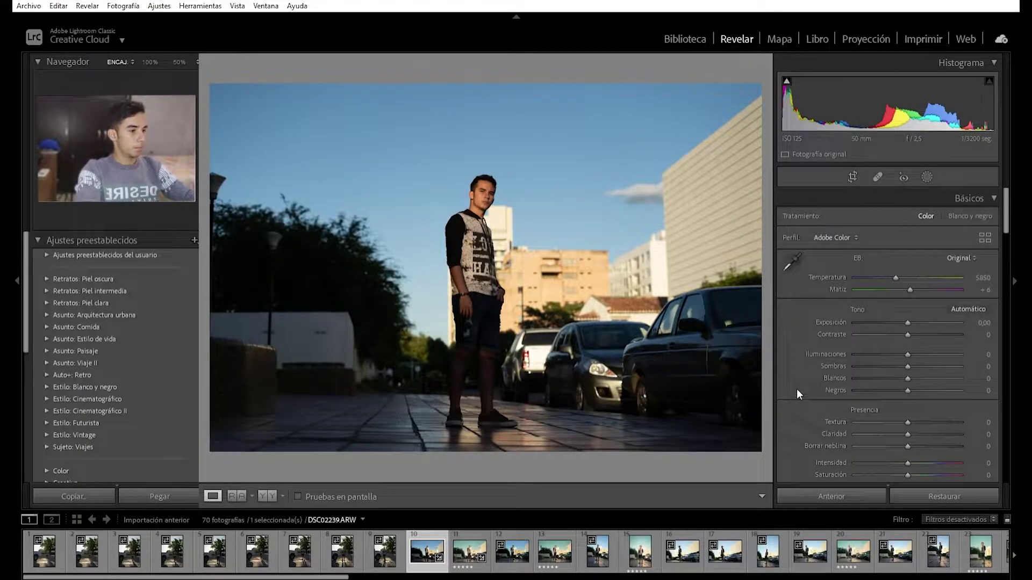
- Try the shadows at +100, comparing the man's legs, clothes and face before and after, and reset them
{"action": "left_click_drag", "start_coordinate": [907, 354], "coordinate": [964, 358]}
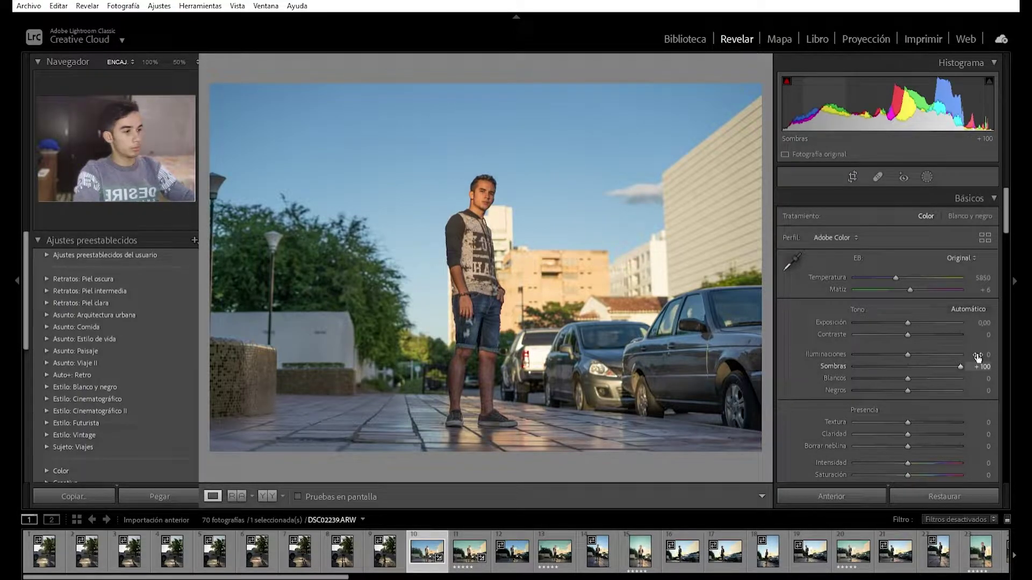
{"action": "key", "text": "y"}
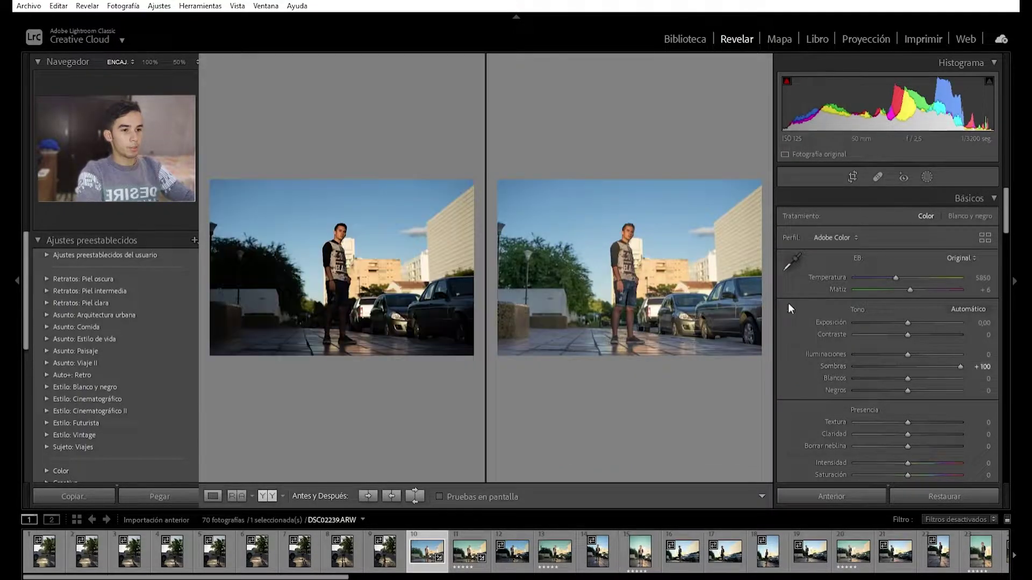
{"action": "left_click", "coordinate": [371, 343]}
{"action": "left_click_drag", "start_coordinate": [371, 343], "coordinate": [523, 145]}
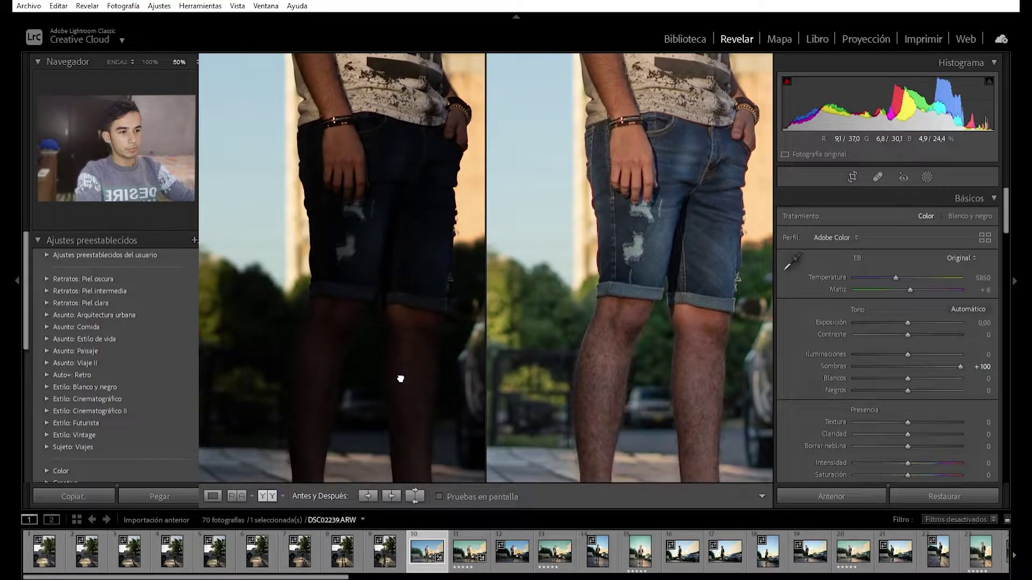
{"action": "left_click_drag", "start_coordinate": [401, 376], "coordinate": [398, 302]}
{"action": "left_click_drag", "start_coordinate": [473, 293], "coordinate": [375, 466]}
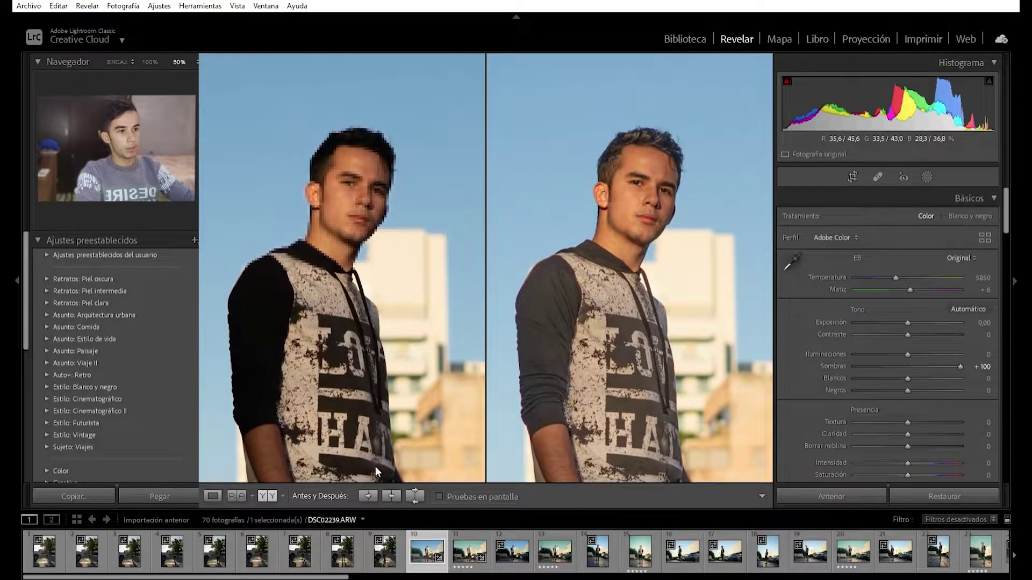
{"action": "left_click_drag", "start_coordinate": [366, 343], "coordinate": [345, 340]}
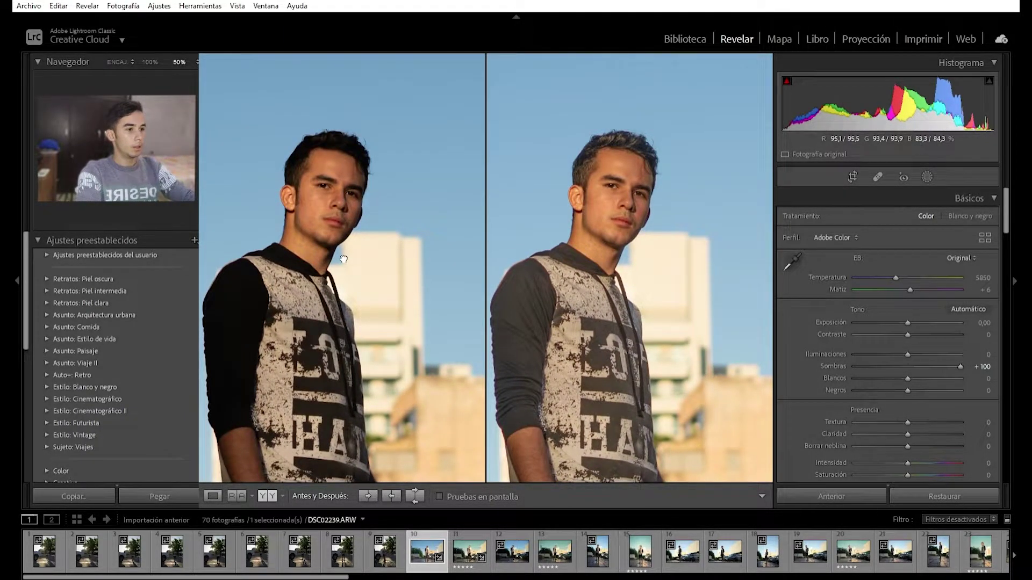
{"action": "left_click", "coordinate": [493, 292]}
{"action": "key", "text": "y"}
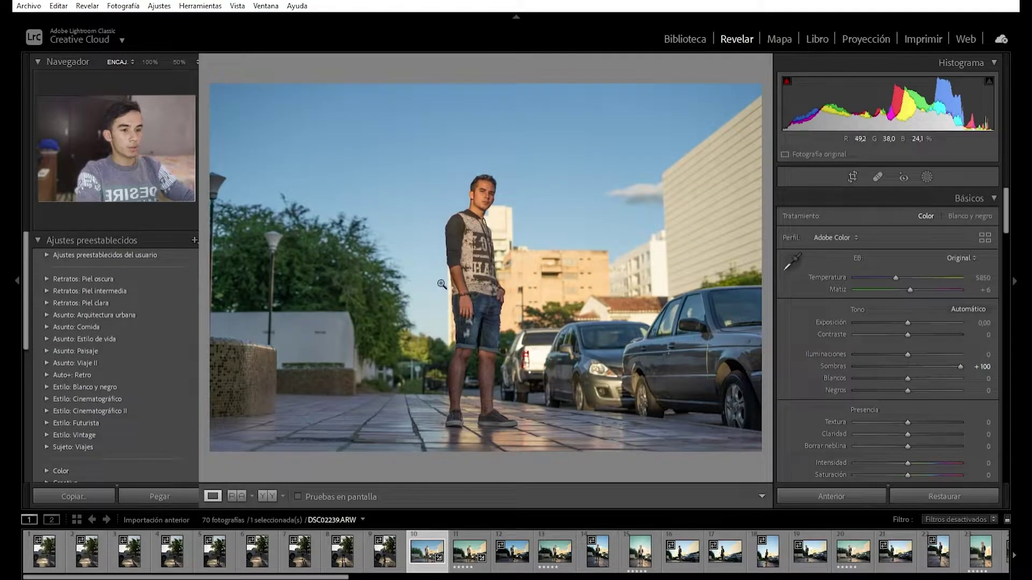
{"action": "double_click", "coordinate": [961, 361]}
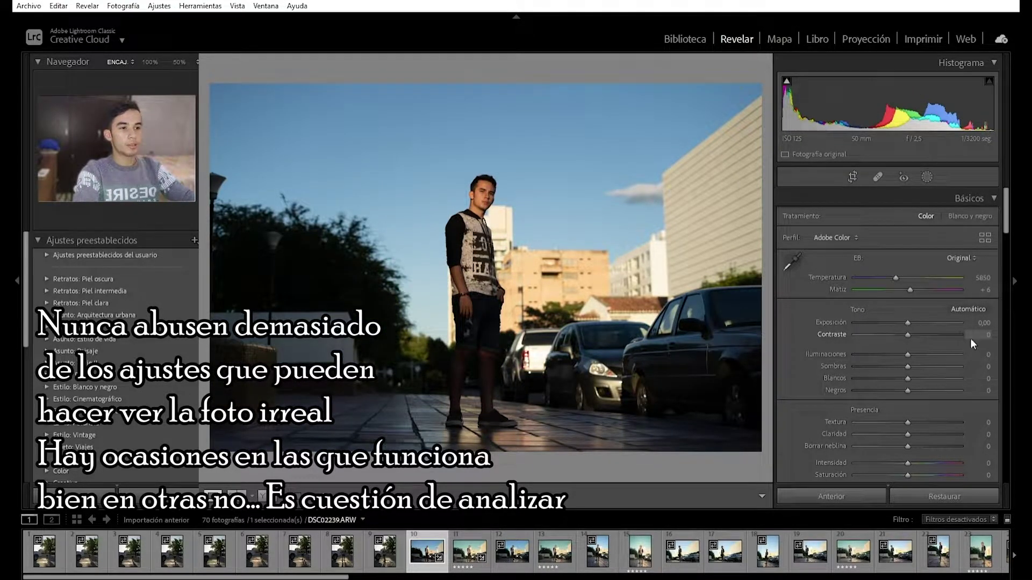
- Try the contrast at +100 and +72, and reset it to 0
{"action": "left_click_drag", "start_coordinate": [961, 335], "coordinate": [1017, 352]}
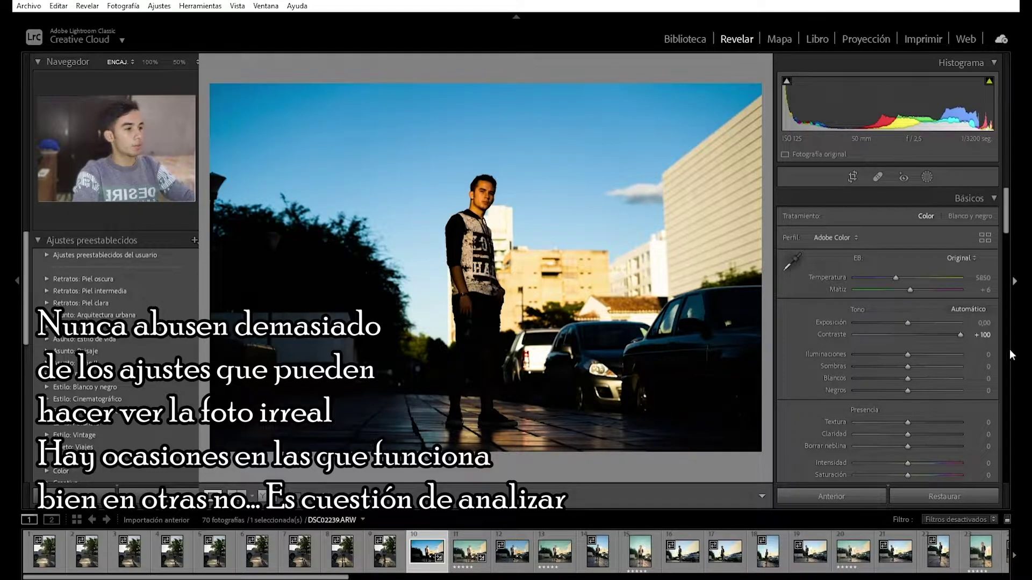
{"action": "left_click_drag", "start_coordinate": [962, 335], "coordinate": [946, 335]}
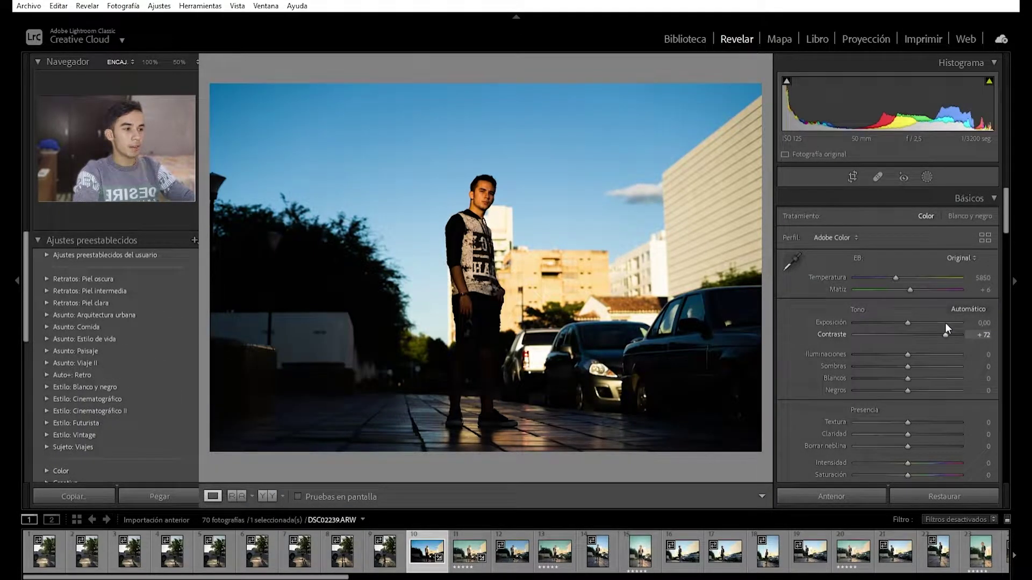
{"action": "double_click", "coordinate": [945, 323]}
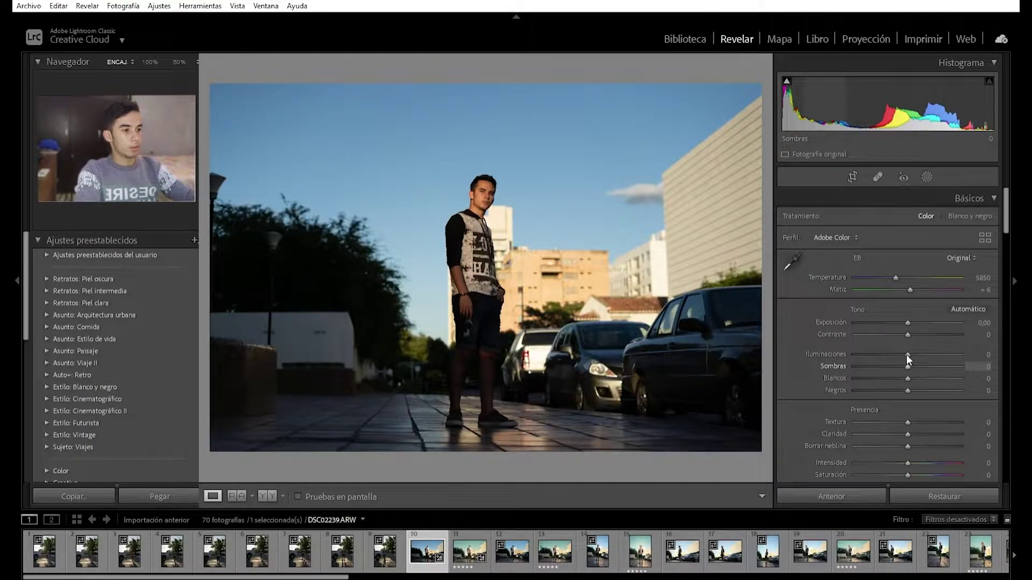
- Set the shadows to +60 and the exposure to +0,30
{"action": "type", "text": "50"}
{"action": "key", "text": "Return"}
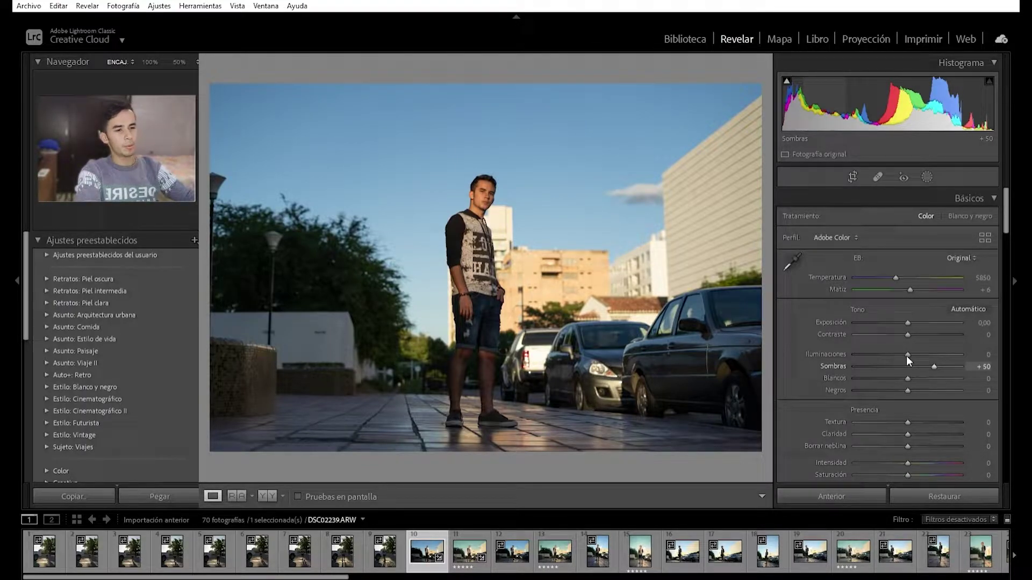
{"action": "type", "text": "60"}
{"action": "key", "text": "Return"}
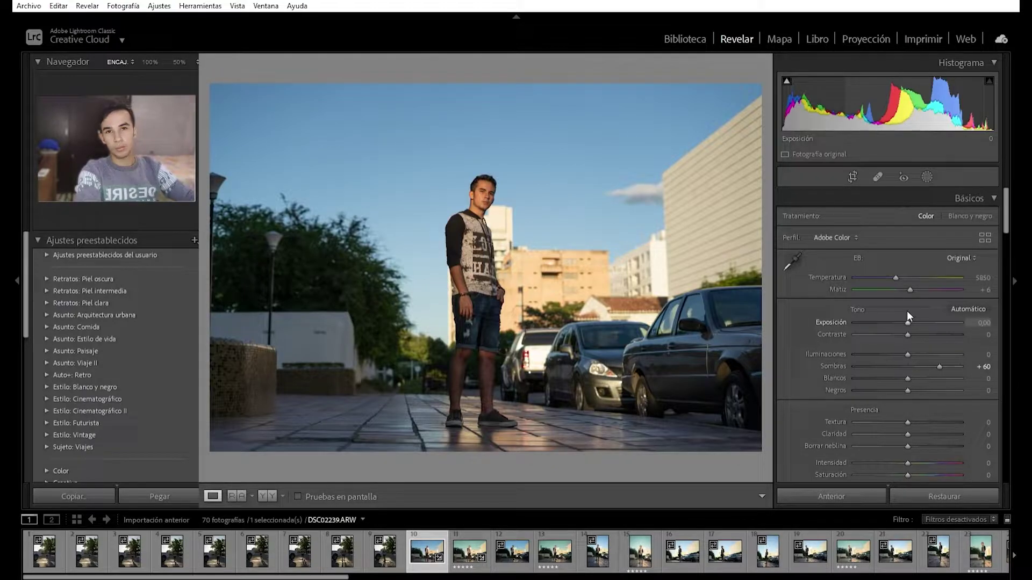
{"action": "scroll", "coordinate": [907, 312], "scroll_direction": "up", "scroll_amount": 3}
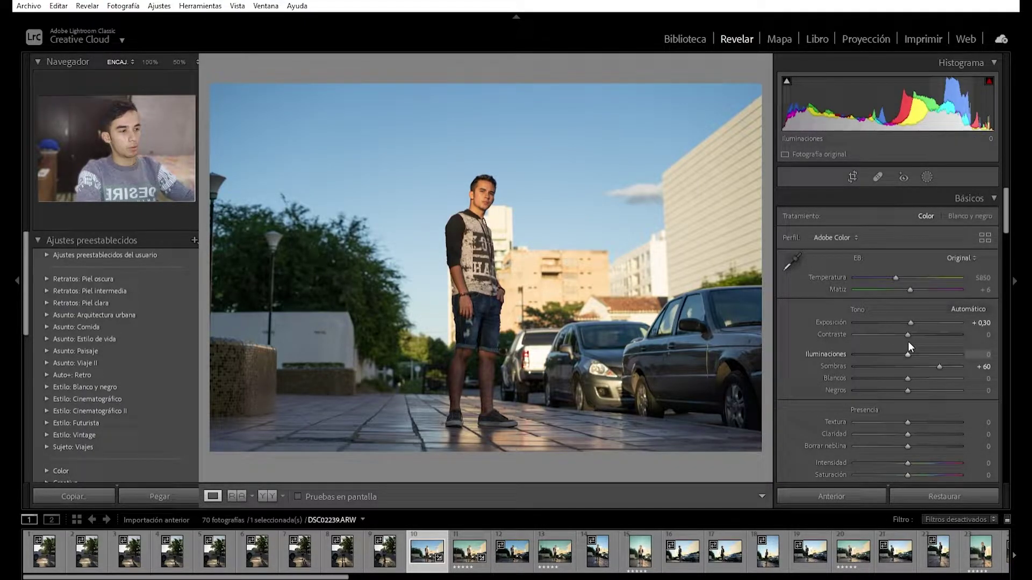
- Try the highlights at −25 and set the whites to +56
{"action": "mouse_move", "coordinate": [905, 342]}
{"action": "left_mouse_down"}
{"action": "mouse_move", "coordinate": [1016, 343]}
{"action": "mouse_move", "coordinate": [808, 334]}
{"action": "mouse_move", "coordinate": [895, 340]}
{"action": "left_mouse_up"}
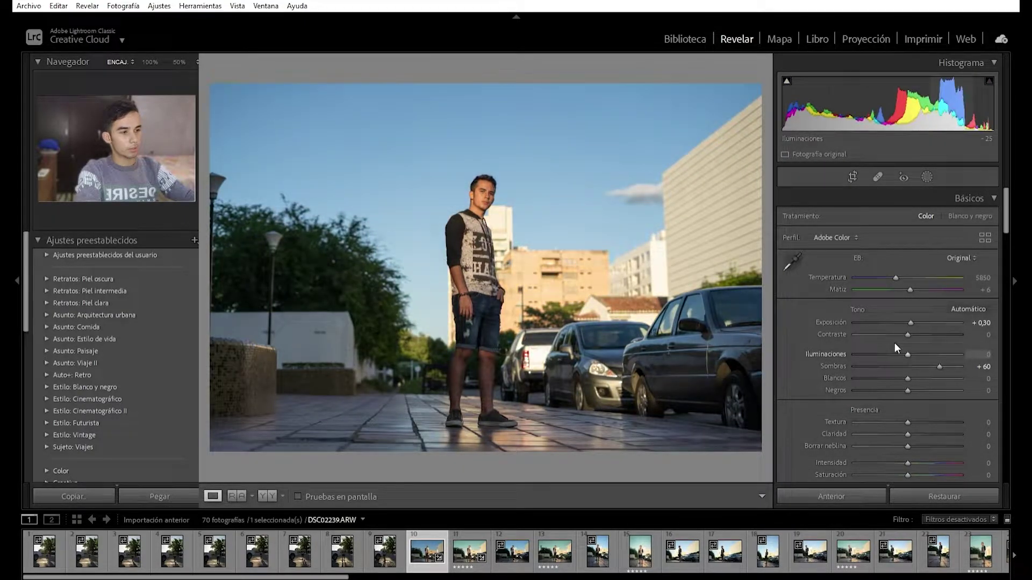
{"action": "left_click_drag", "start_coordinate": [908, 379], "coordinate": [937, 379]}
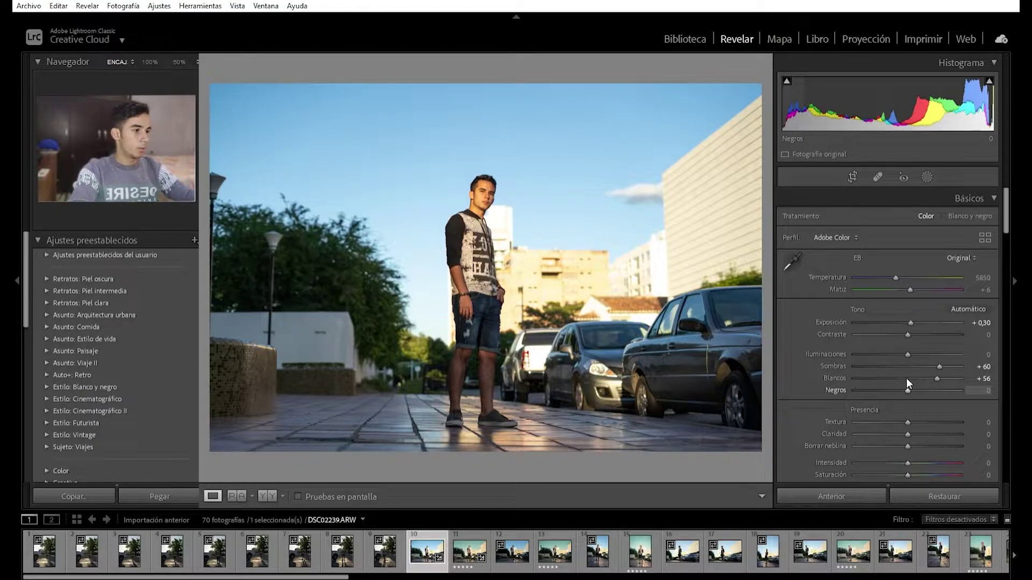
- Try the blacks at −11 and −83 with the clipping preview, settle them at −1, and raise the contrast to +10
{"action": "left_click_drag", "start_coordinate": [907, 380], "coordinate": [901, 382]}
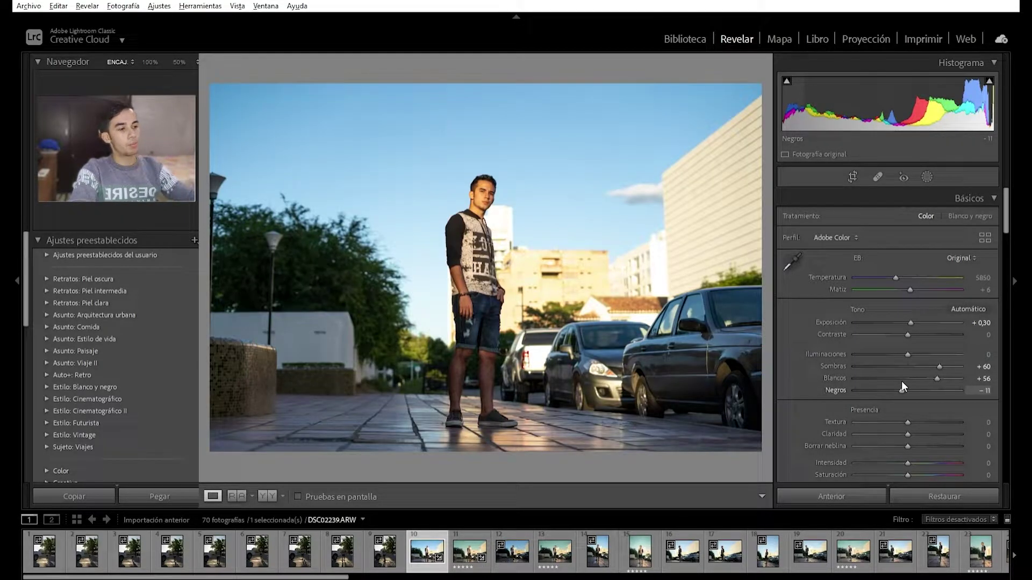
{"action": "left_click", "coordinate": [902, 382], "text": "alt"}
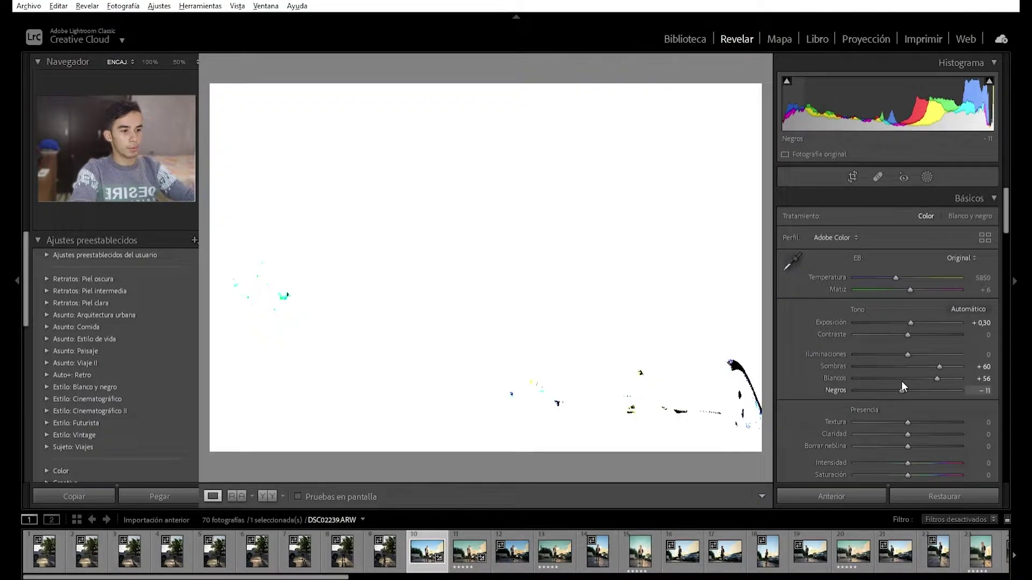
{"action": "left_click_drag", "start_coordinate": [901, 382], "coordinate": [863, 379]}
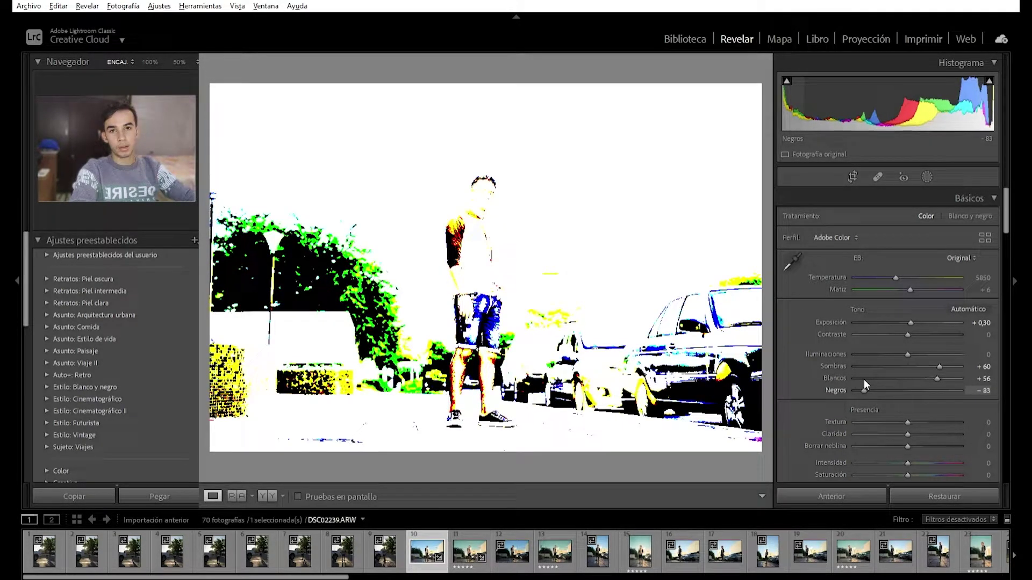
{"action": "left_click_drag", "start_coordinate": [863, 379], "coordinate": [863, 379]}
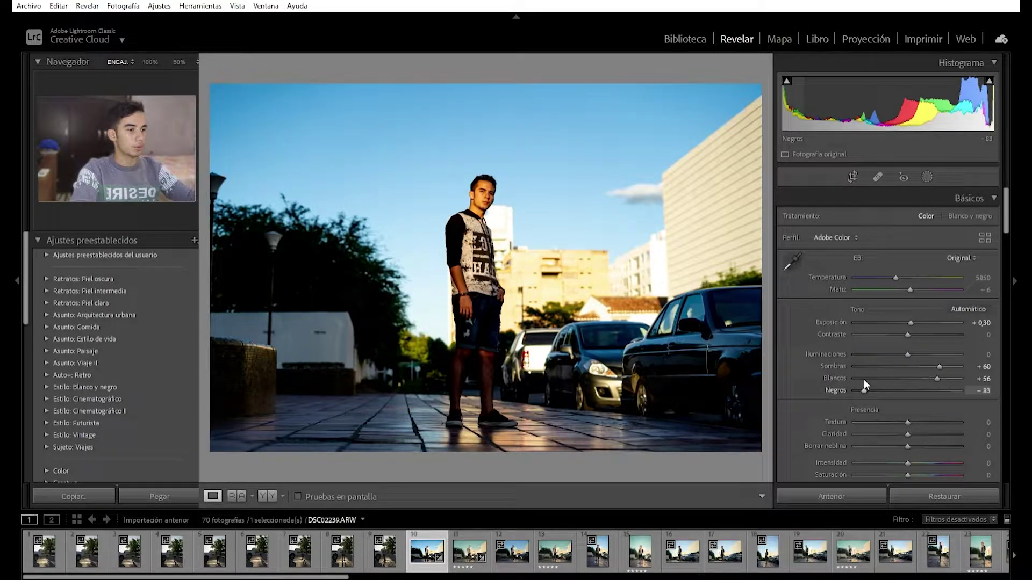
{"action": "left_click_drag", "start_coordinate": [863, 379], "coordinate": [907, 381]}
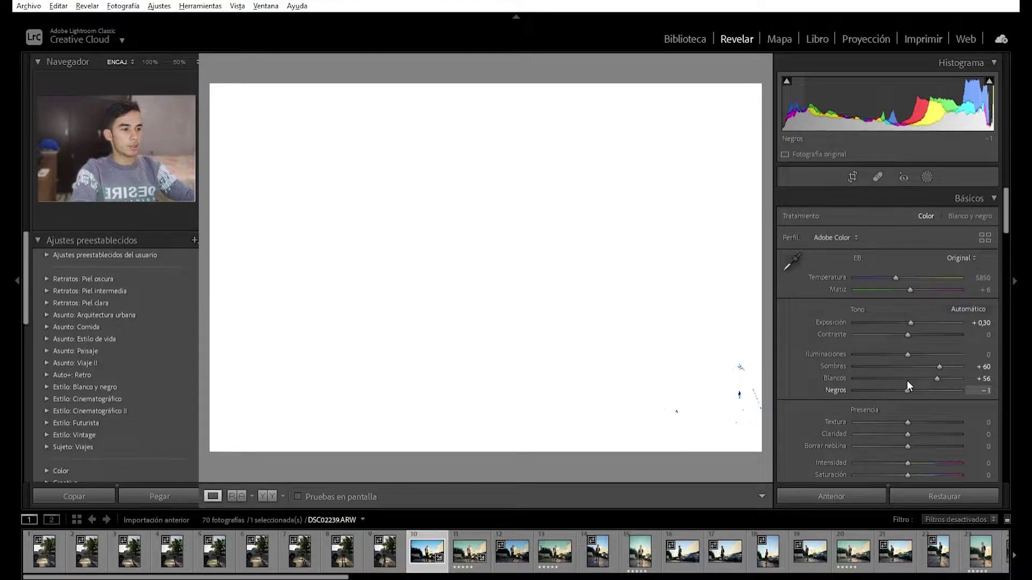
{"action": "left_click_drag", "start_coordinate": [908, 381], "coordinate": [907, 381]}
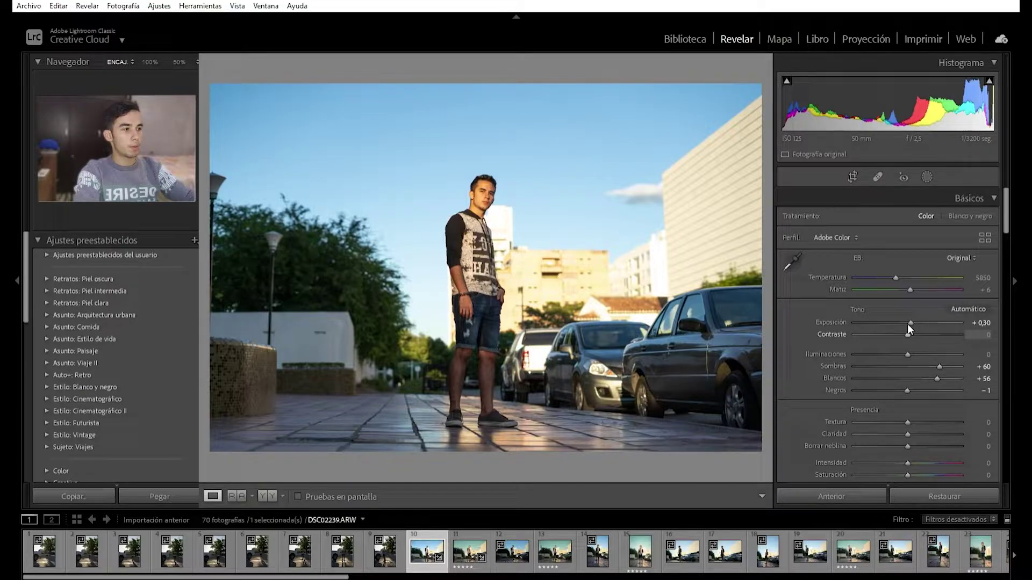
{"action": "key", "text": "Up"}
{"action": "key", "text": "Up"}
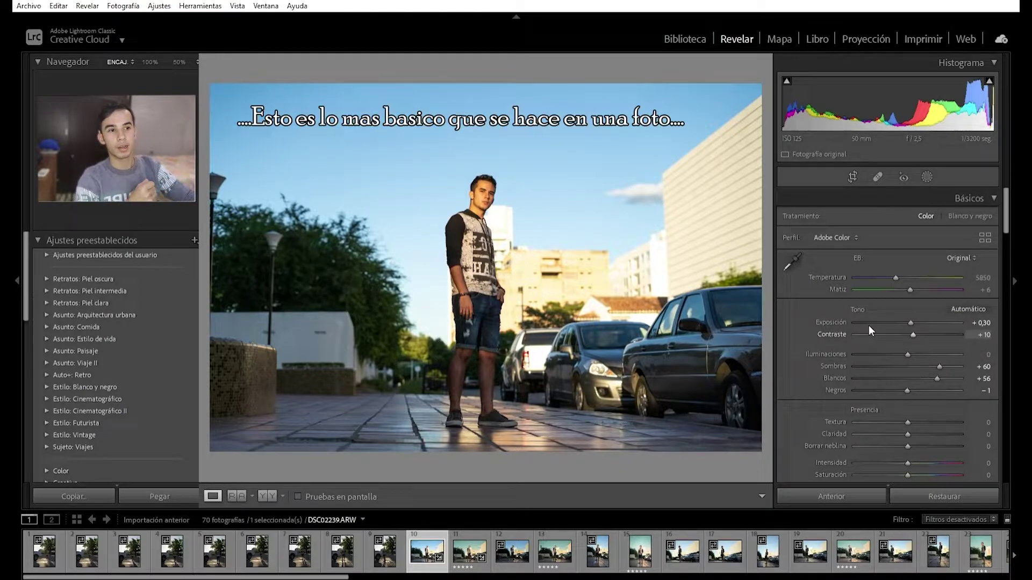
- Try the clarity at +100, inspect the man's face, clothes and legs up close, and reset it to 0
{"action": "scroll", "coordinate": [835, 381], "scroll_direction": "down", "scroll_amount": 3}
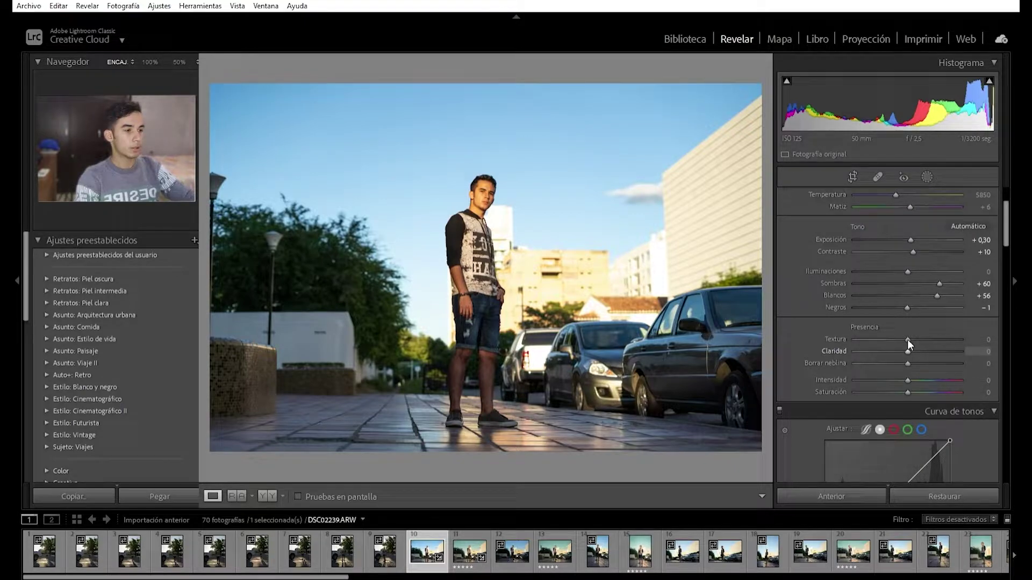
{"action": "left_click_drag", "start_coordinate": [908, 339], "coordinate": [1005, 328]}
{"action": "left_click", "coordinate": [510, 248]}
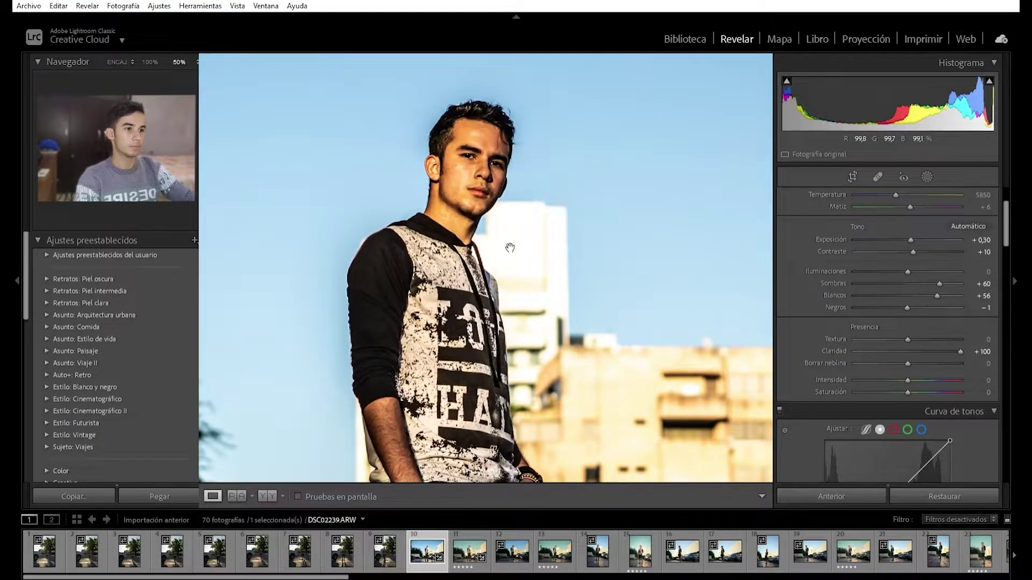
{"action": "left_click_drag", "start_coordinate": [509, 247], "coordinate": [542, 322]}
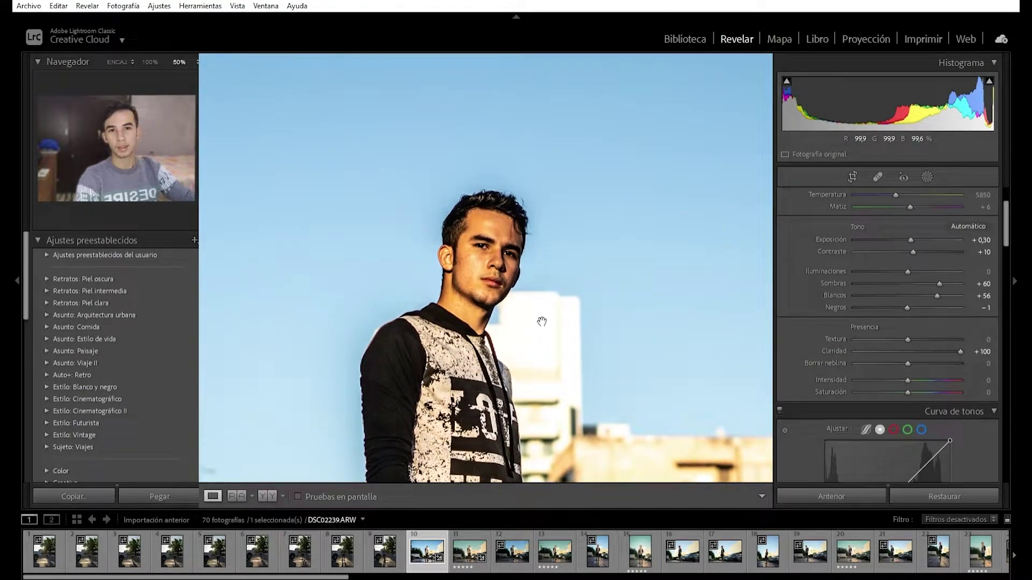
{"action": "scroll", "coordinate": [542, 322], "scroll_direction": "down", "scroll_amount": 10}
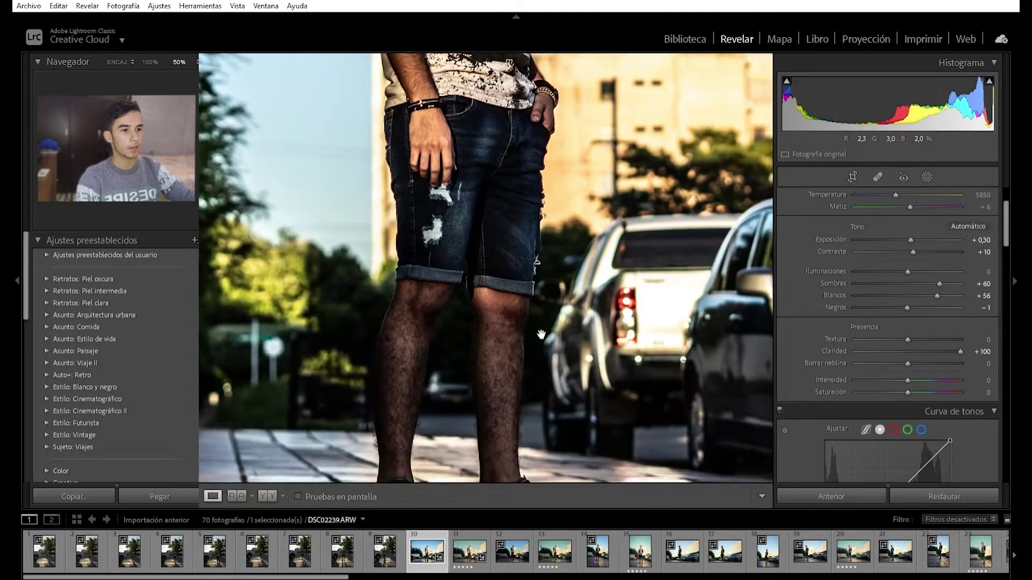
{"action": "left_click_drag", "start_coordinate": [541, 334], "coordinate": [585, 298]}
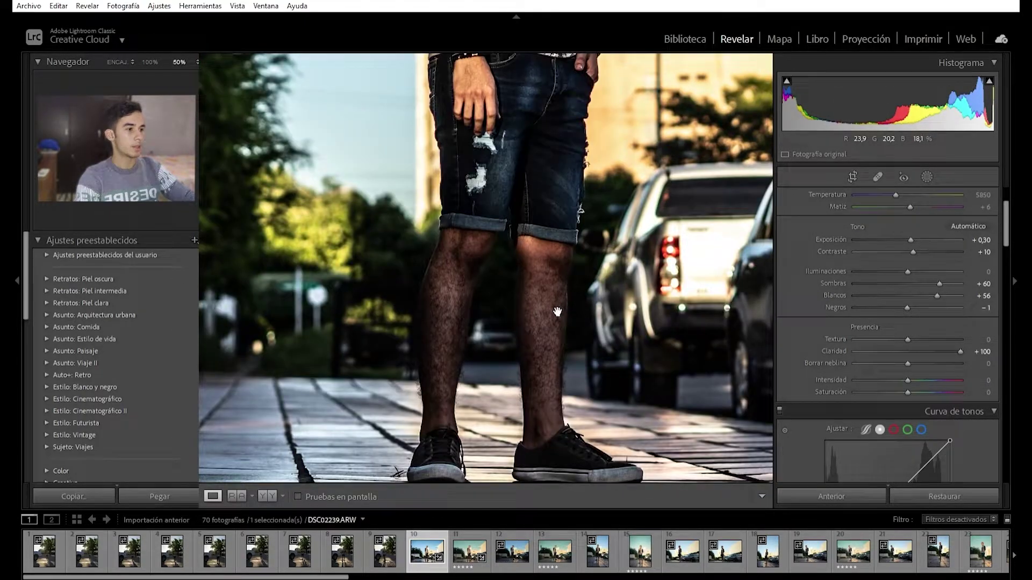
{"action": "double_click", "coordinate": [930, 340]}
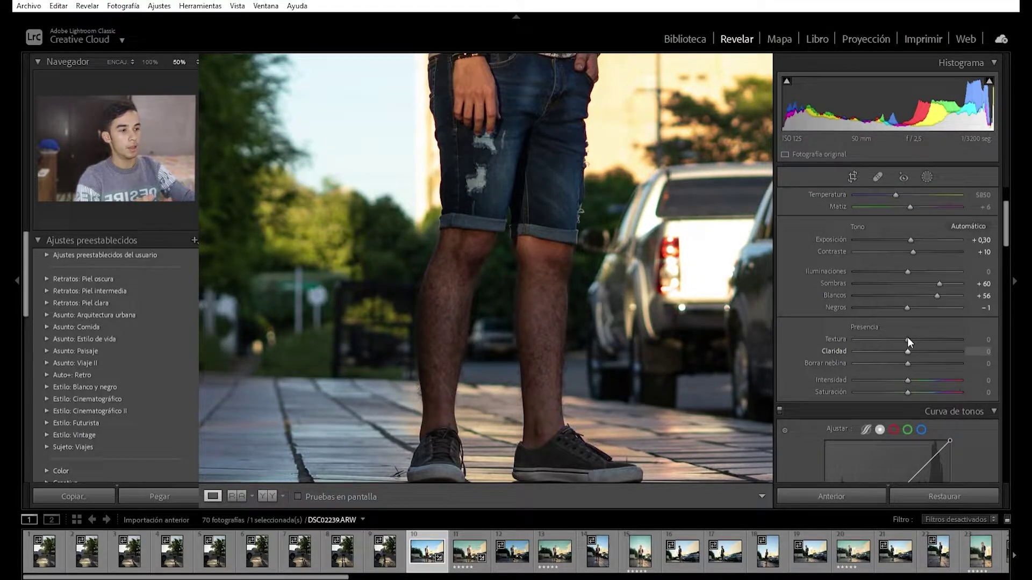
- Try the clarity at +100 again on the close-up of the legs and on the whole photo, reverting it each time
{"action": "left_click_drag", "start_coordinate": [906, 342], "coordinate": [975, 344]}
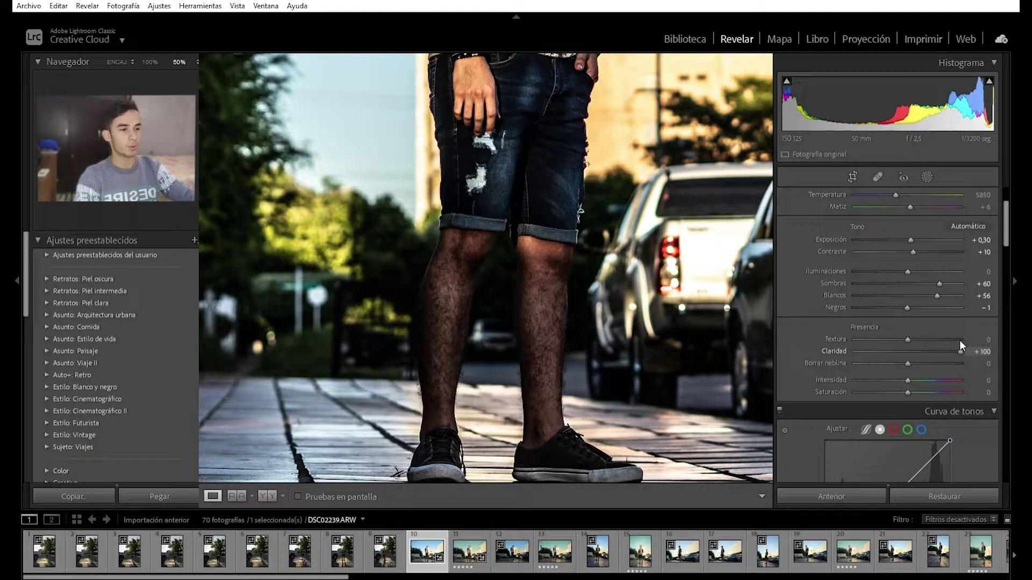
{"action": "double_click", "coordinate": [944, 340]}
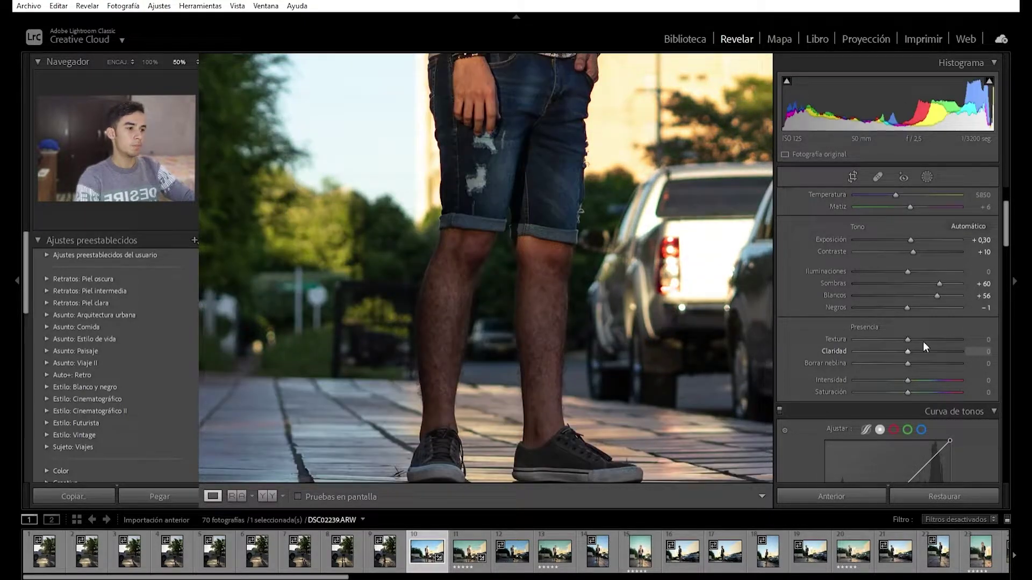
{"action": "key", "text": "z"}
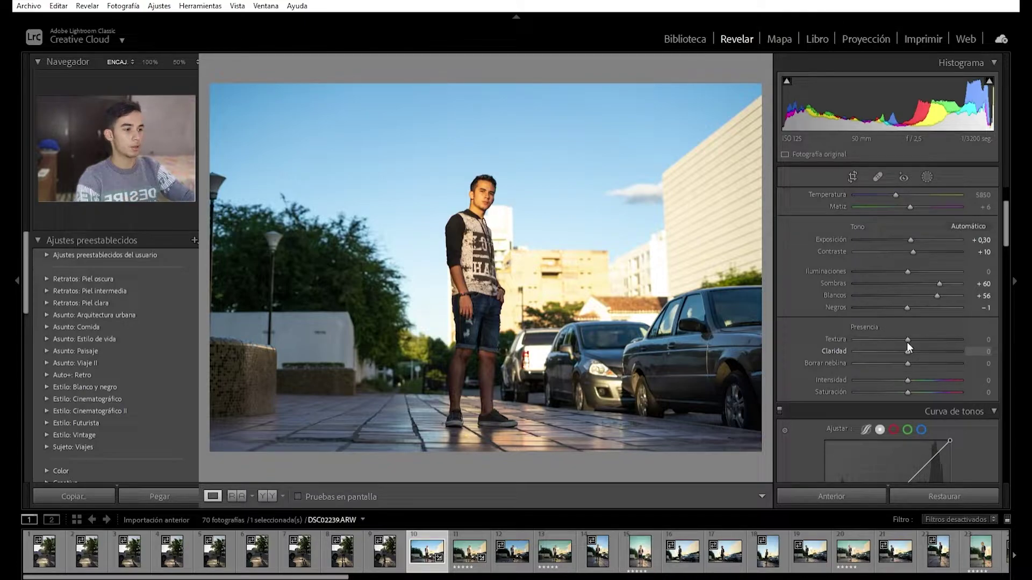
{"action": "left_click_drag", "start_coordinate": [907, 340], "coordinate": [978, 337]}
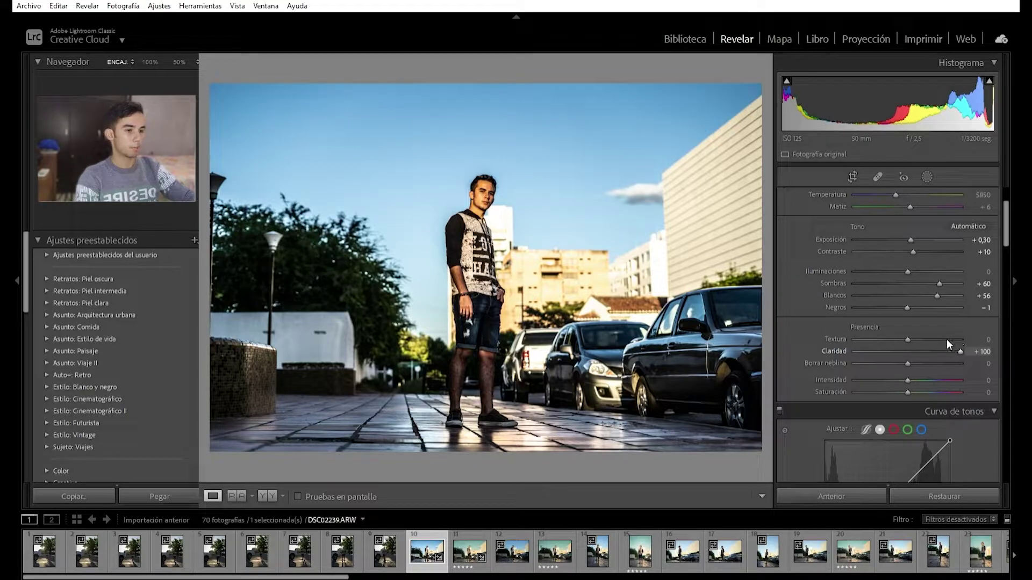
{"action": "key", "text": "ctrl+z"}
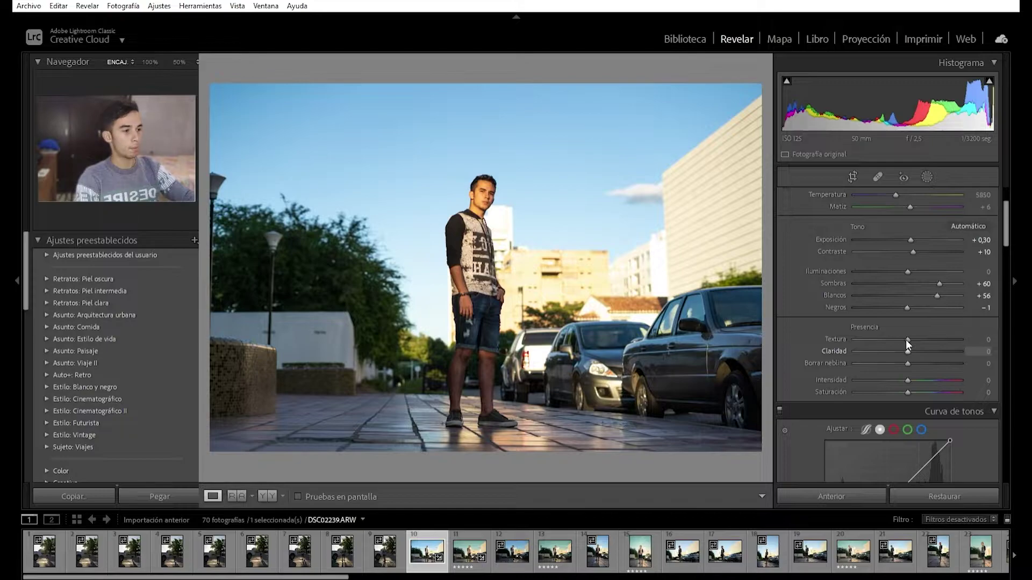
- Set the clarity to −10 and check the man's legs and shoes up close
{"action": "key", "text": "Down"}
{"action": "key", "text": "Down"}
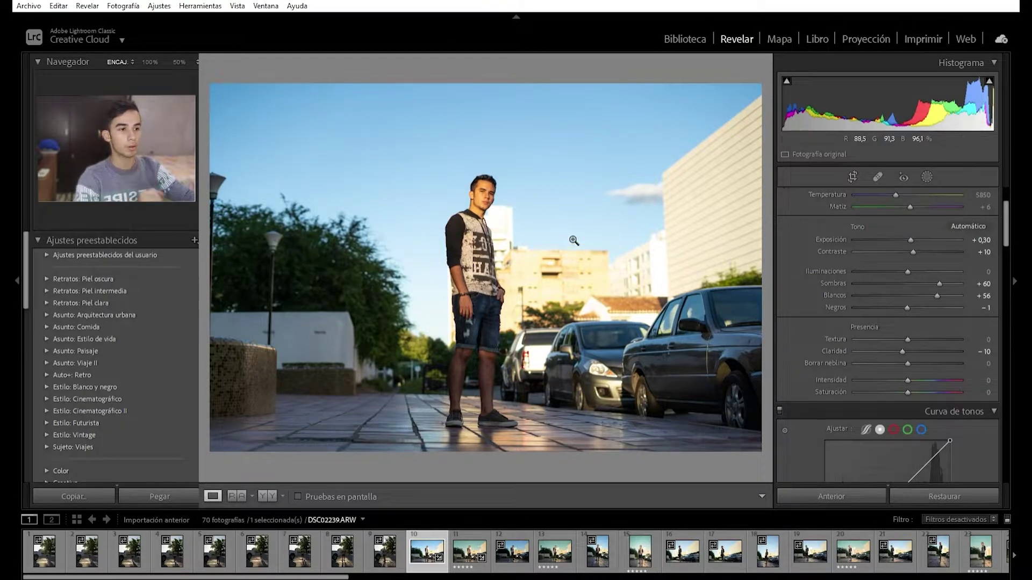
{"action": "left_click", "coordinate": [494, 195]}
{"action": "scroll", "coordinate": [589, 106], "scroll_direction": "down", "scroll_amount": 8}
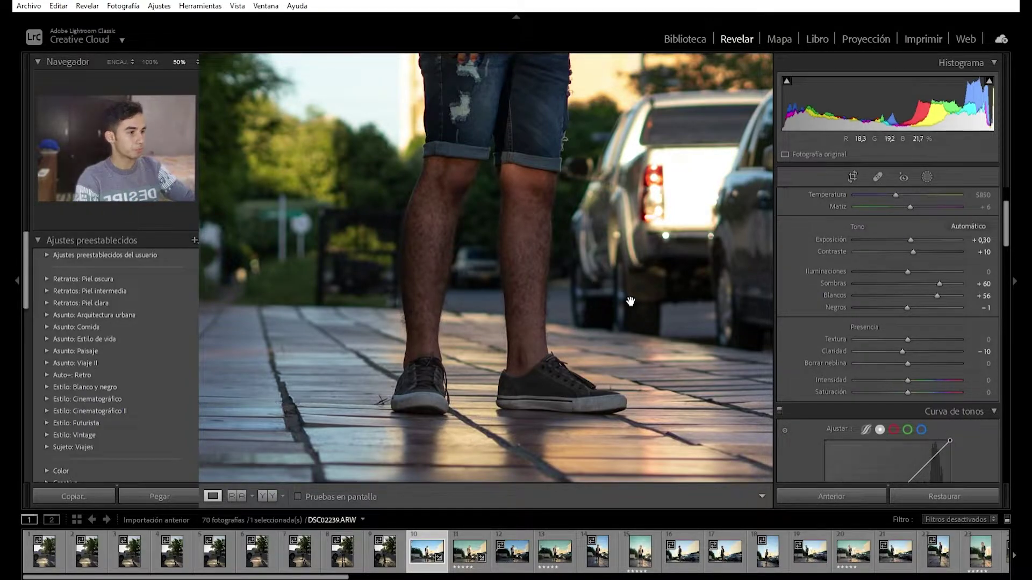
{"action": "scroll", "coordinate": [825, 405], "scroll_direction": "up", "scroll_amount": 3}
{"action": "scroll", "coordinate": [823, 402], "scroll_direction": "down", "scroll_amount": 3}
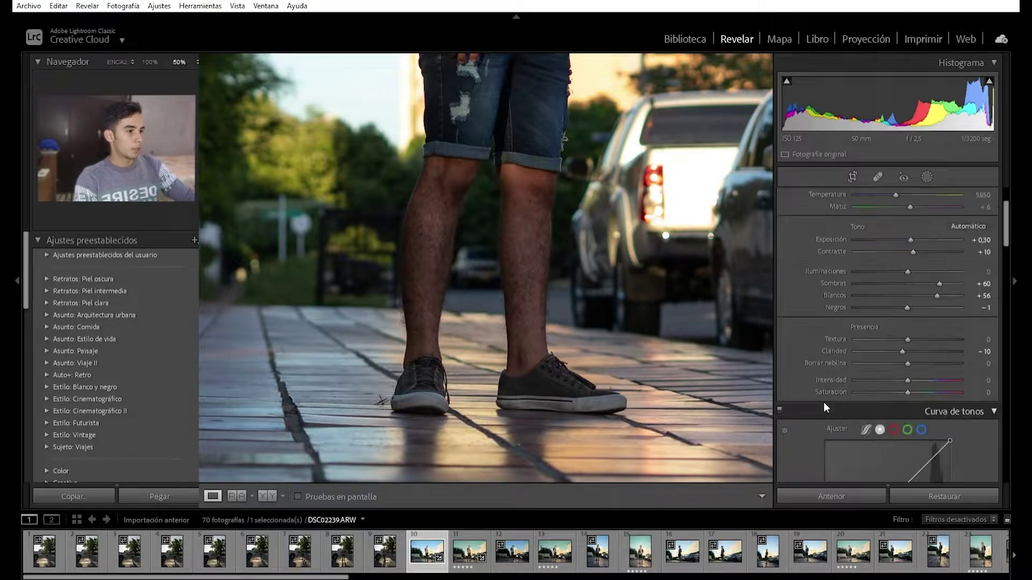
{"action": "left_click", "coordinate": [736, 382]}
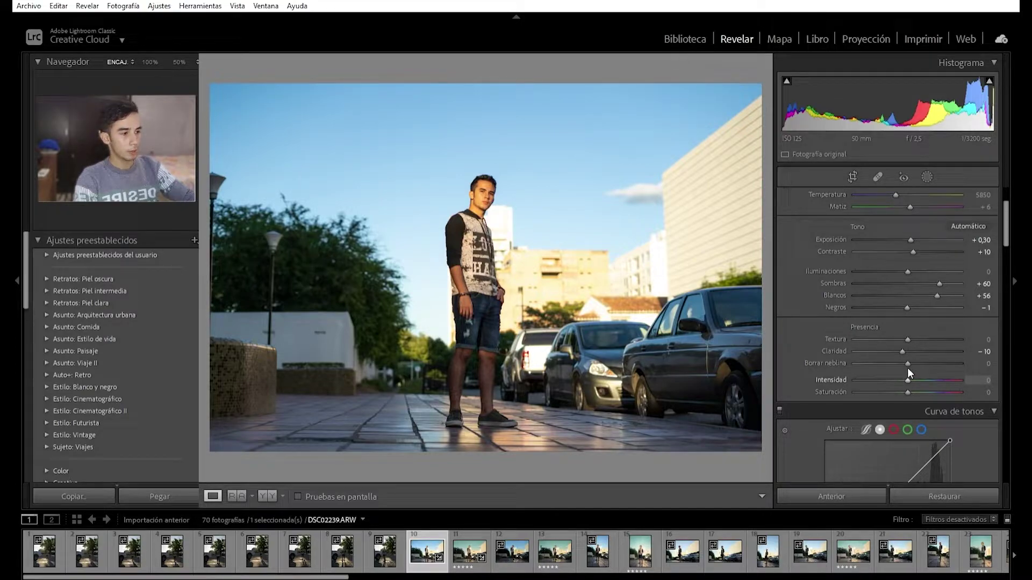
- Try the vibrance at +15 and +20 with the saturation at −10, and inspect the man's face up close
{"action": "key", "text": "Up"}
{"action": "key", "text": "Up"}
{"action": "key", "text": "Up"}
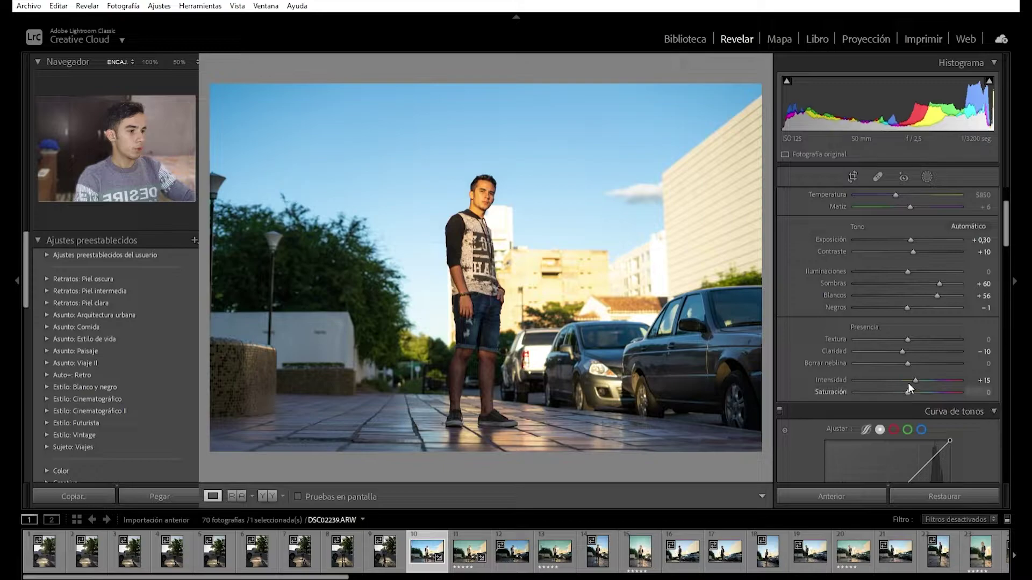
{"action": "key", "text": "Down"}
{"action": "key", "text": "Down"}
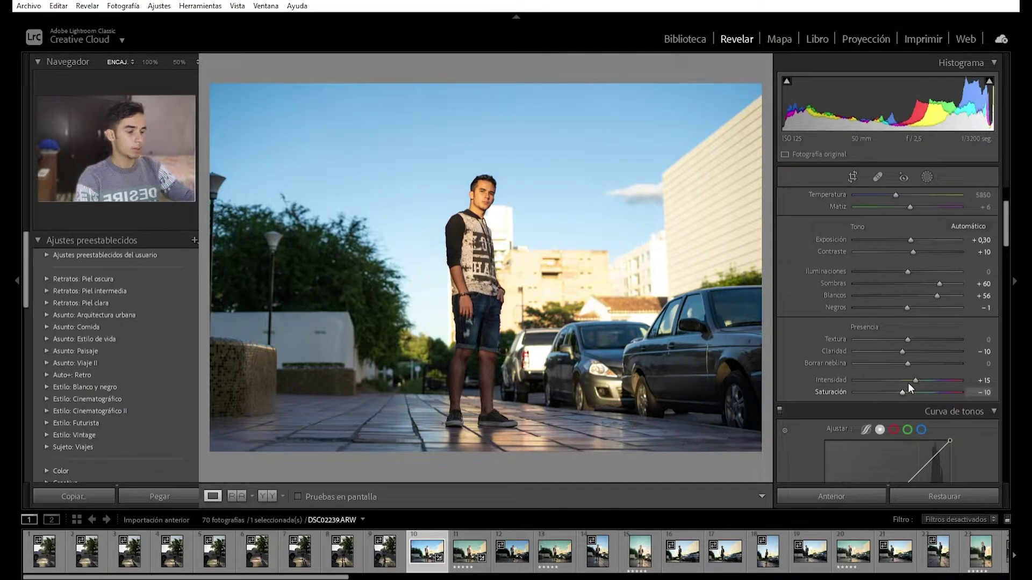
{"action": "key", "text": "Up"}
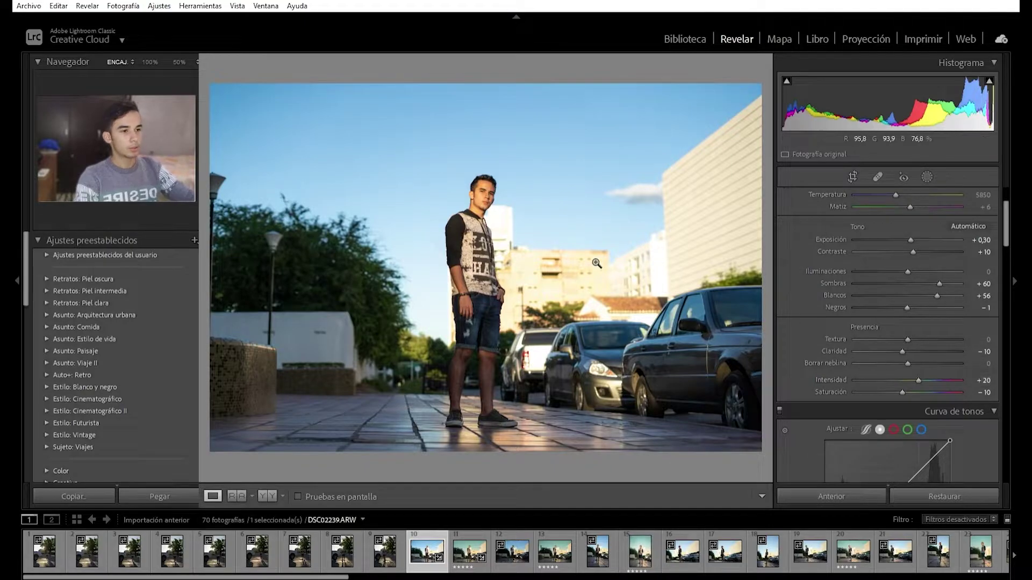
{"action": "left_click", "coordinate": [487, 203]}
{"action": "left_click_drag", "start_coordinate": [506, 205], "coordinate": [509, 284]}
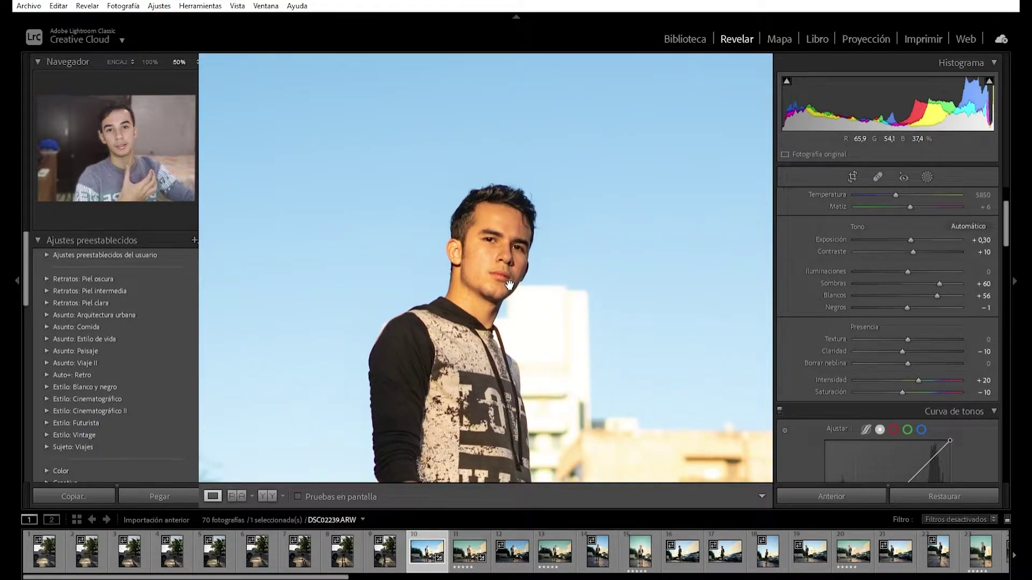
{"action": "left_click", "coordinate": [509, 285]}
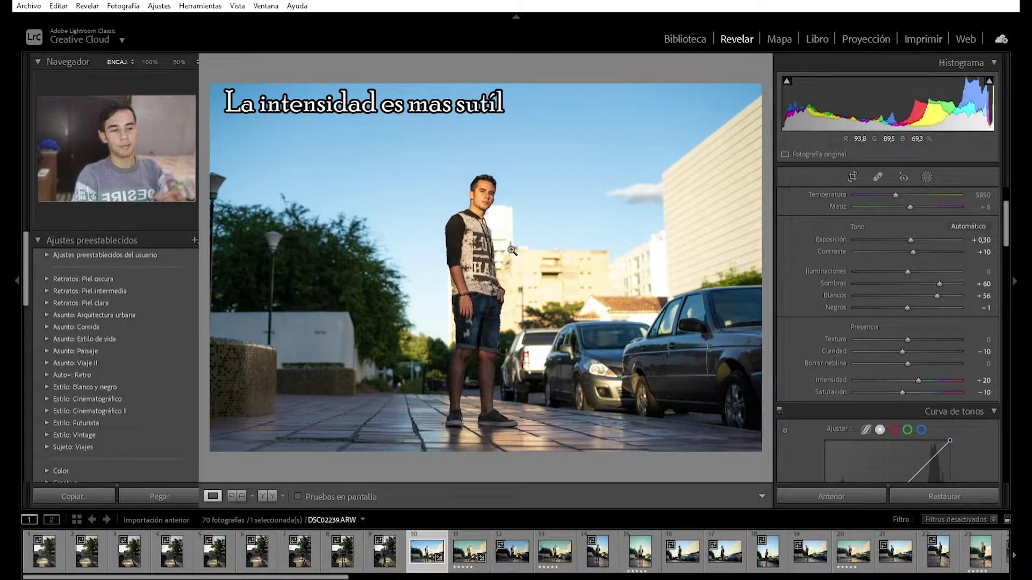
{"action": "left_click", "coordinate": [494, 200]}
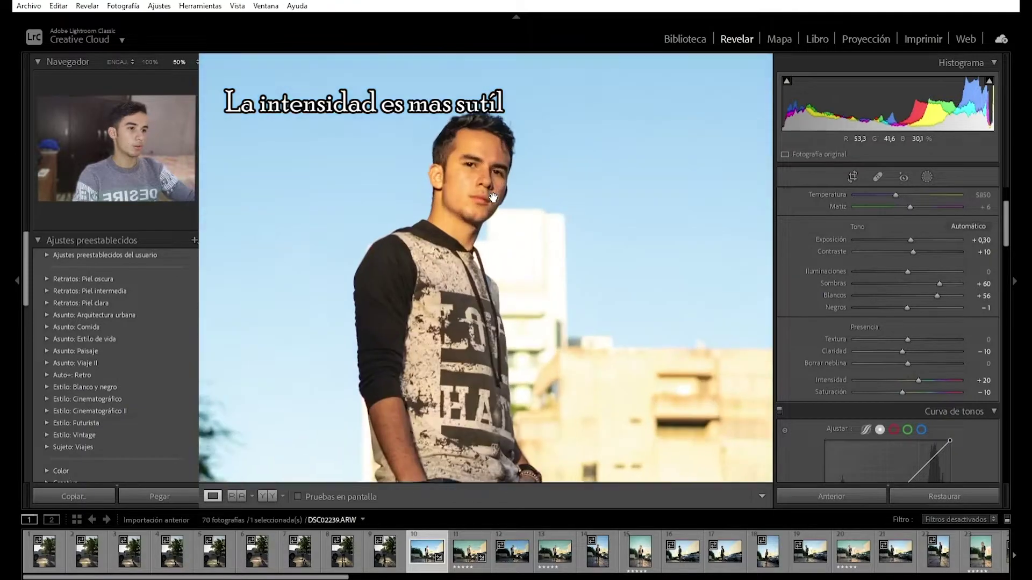
{"action": "left_click", "coordinate": [510, 249]}
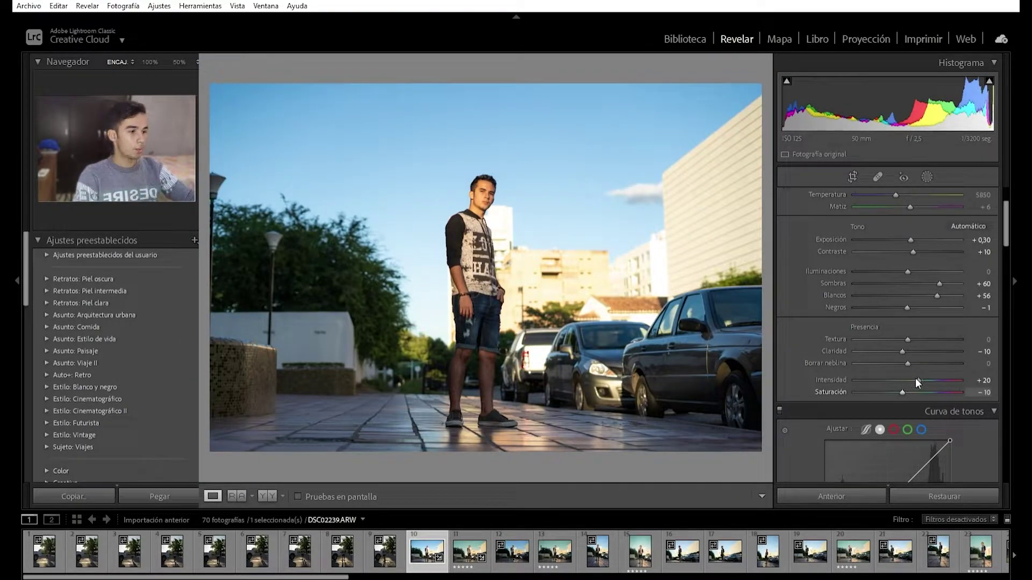
- Lower the photo's vibrance to −10
{"action": "left_click_drag", "start_coordinate": [918, 369], "coordinate": [901, 369]}
{"action": "left_click", "coordinate": [988, 380]}
{"action": "key", "text": "BackSpace"}
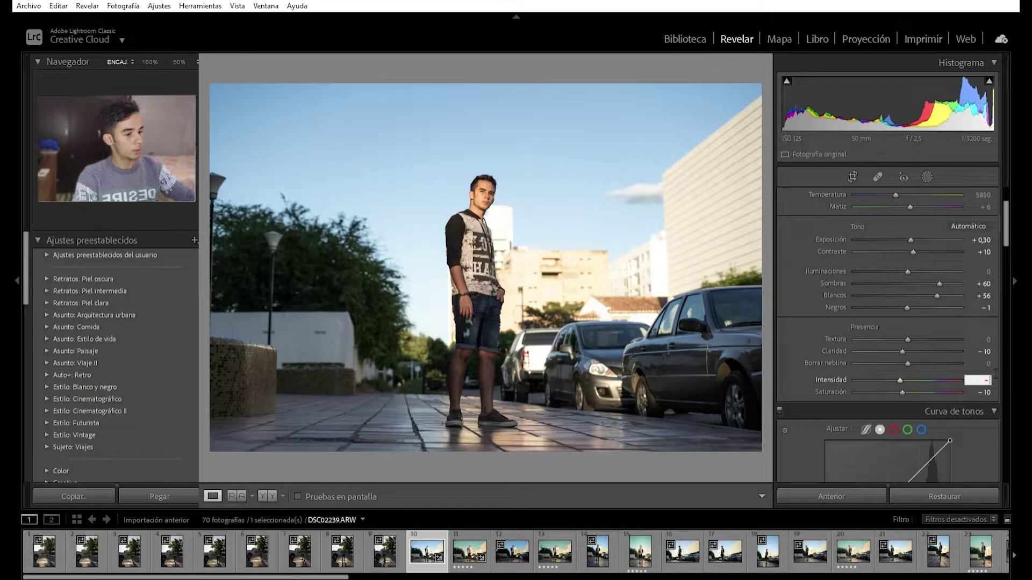
{"action": "type", "text": "10"}
{"action": "key", "text": "Return"}
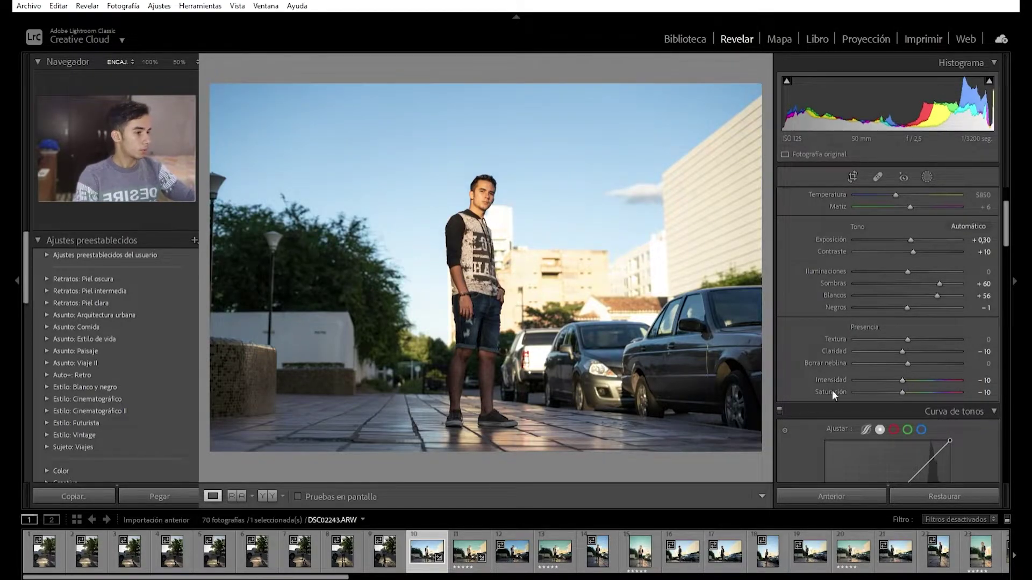
- Try the saturation at +20 with the vibrance at −10, and inspect the man's face up close
{"action": "left_click", "coordinate": [986, 392]}
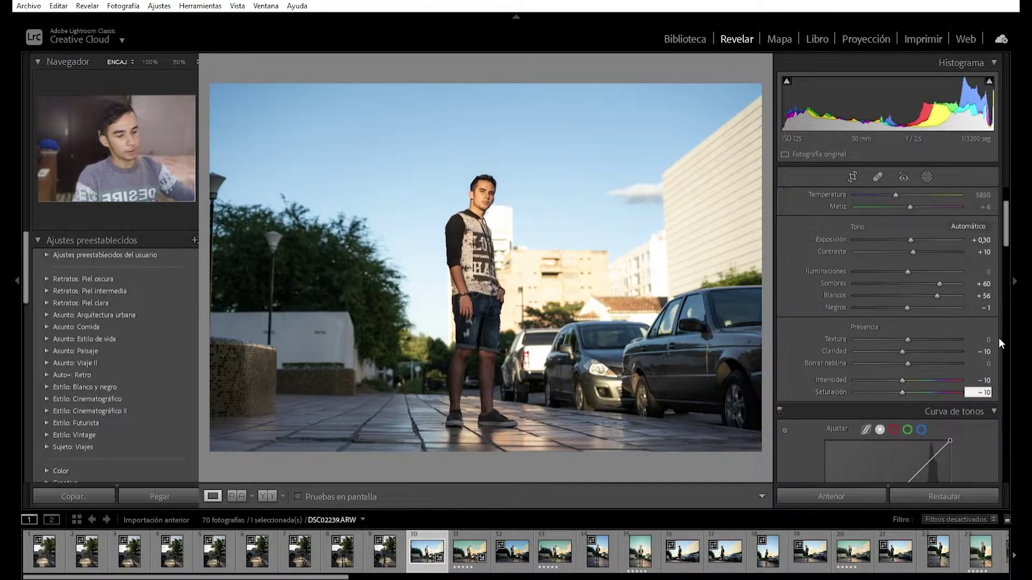
{"action": "key", "text": "BackSpace"}
{"action": "type", "text": "20"}
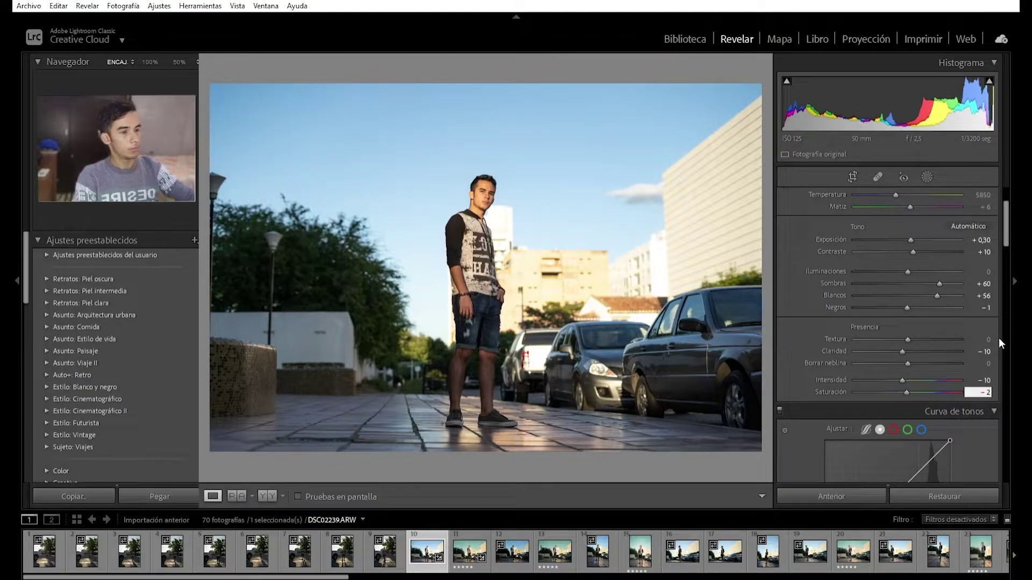
{"action": "key", "text": "BackSpace"}
{"action": "key", "text": "BackSpace"}
{"action": "type", "text": "+"}
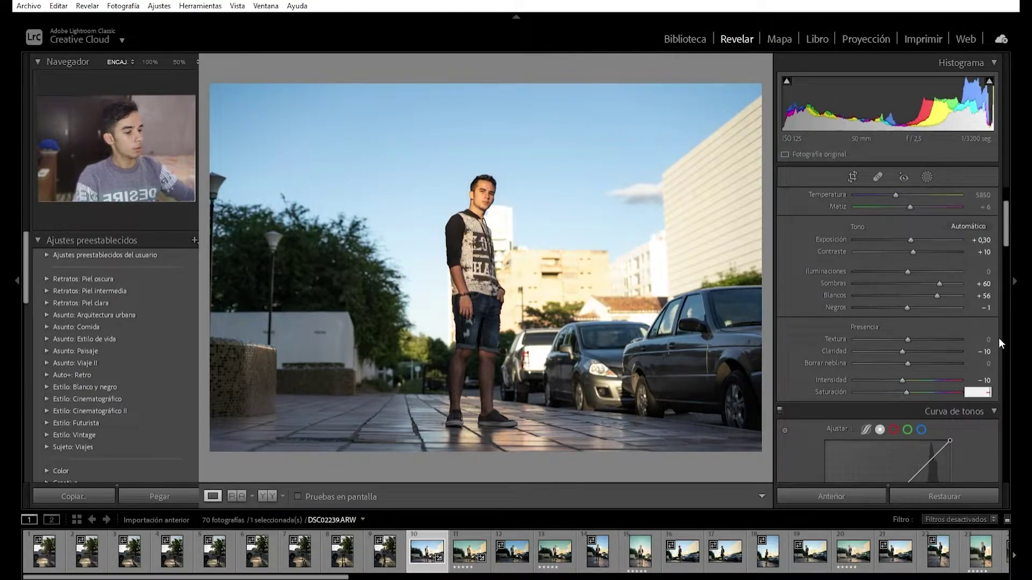
{"action": "type", "text": "20"}
{"action": "key", "text": "BackSpace"}
{"action": "type", "text": "0"}
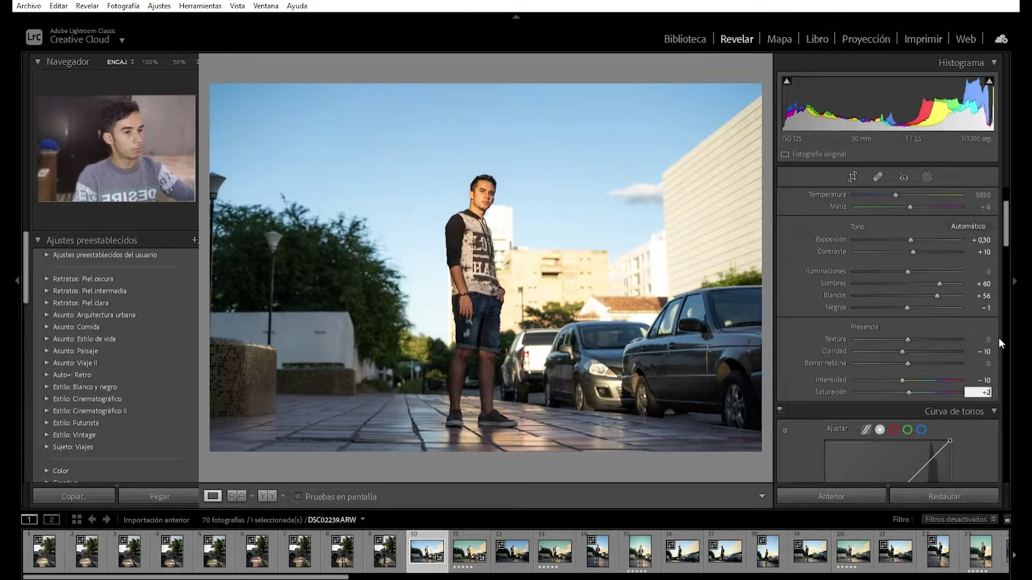
{"action": "key", "text": "Return"}
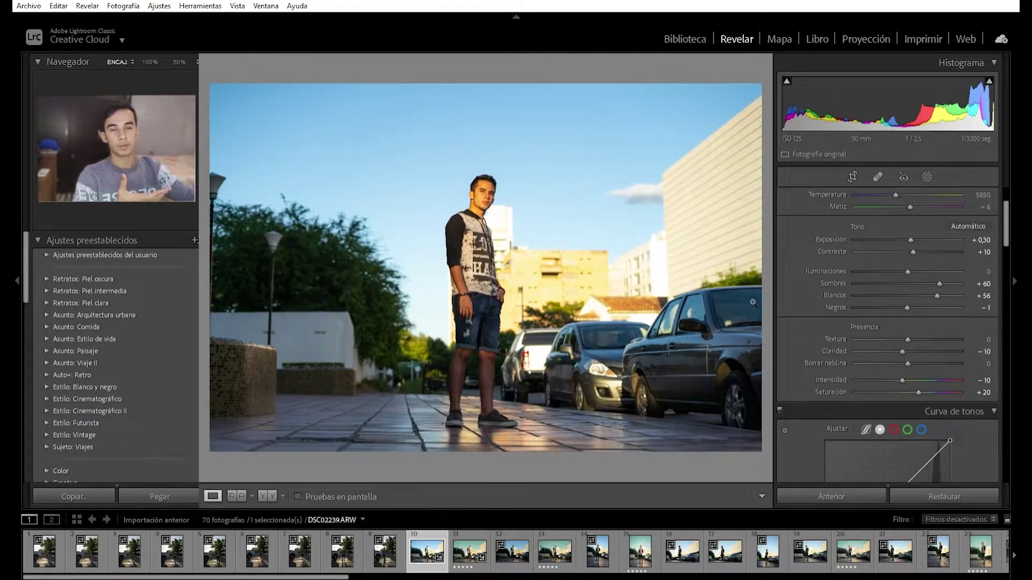
{"action": "left_click", "coordinate": [501, 194]}
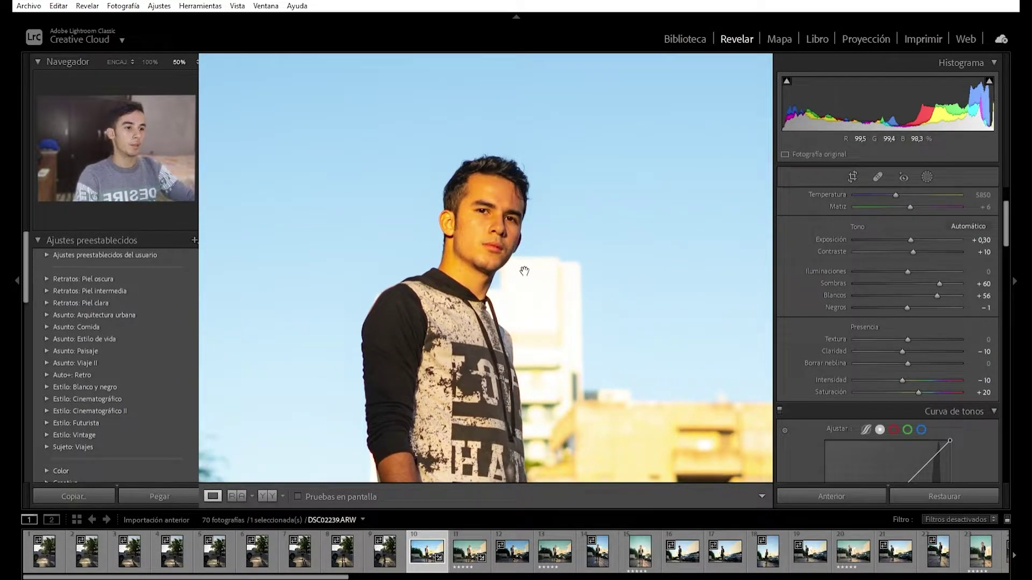
{"action": "left_click_drag", "start_coordinate": [502, 241], "coordinate": [516, 255]}
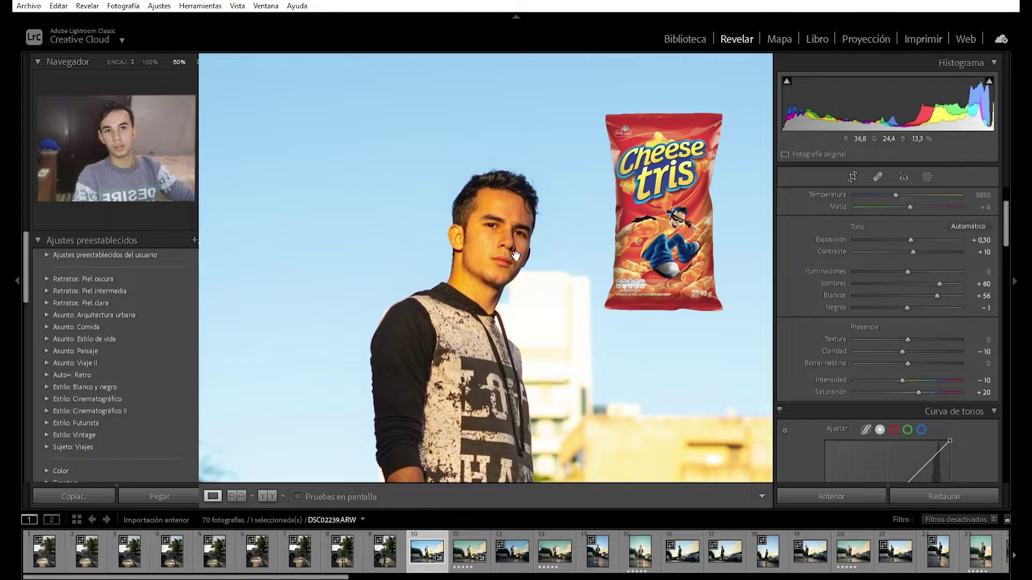
{"action": "left_click", "coordinate": [575, 281]}
- Return the photo's saturation to −10
{"action": "left_click", "coordinate": [983, 392]}
{"action": "type", "text": "-7"}
{"action": "key", "text": "Return"}
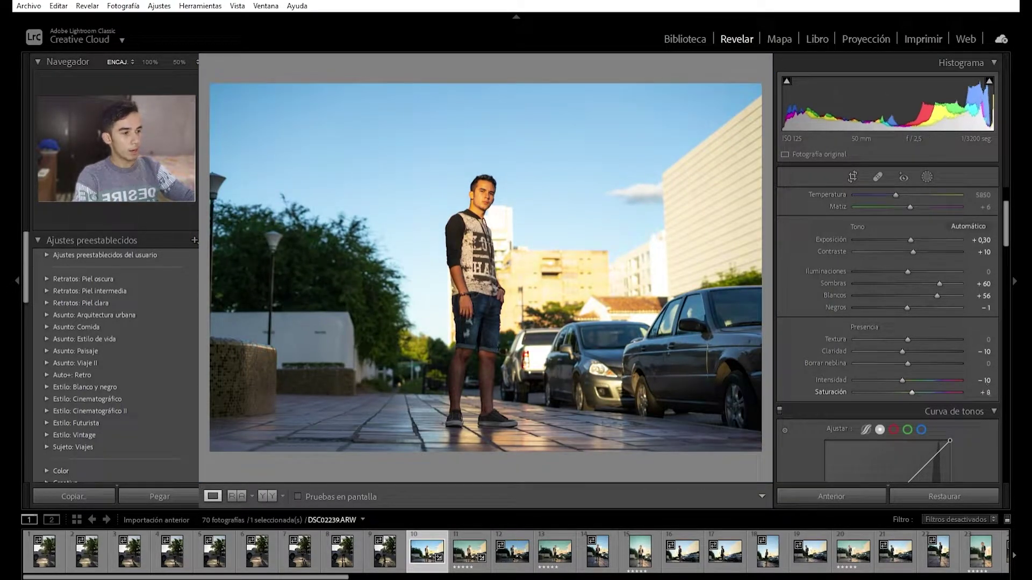
{"action": "key", "text": "minus"}
{"action": "key", "text": "minus"}
{"action": "key", "text": "minus"}
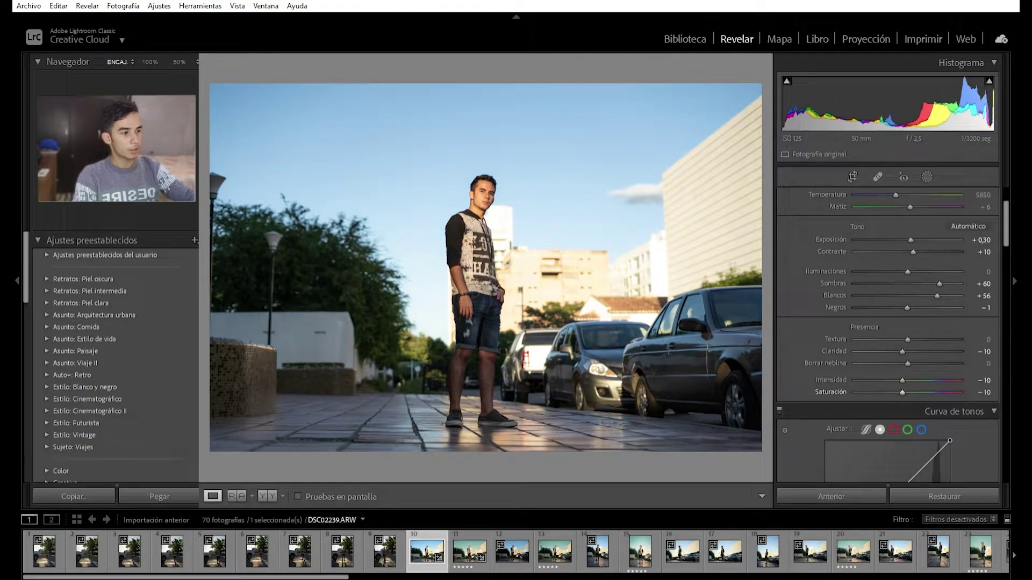
- Set the vibrance to +10 and check the man's face up close
{"action": "left_click", "coordinate": [988, 379]}
{"action": "type", "text": "10"}
{"action": "key", "text": "Return"}
{"action": "left_click_drag", "start_coordinate": [505, 197], "coordinate": [536, 230]}
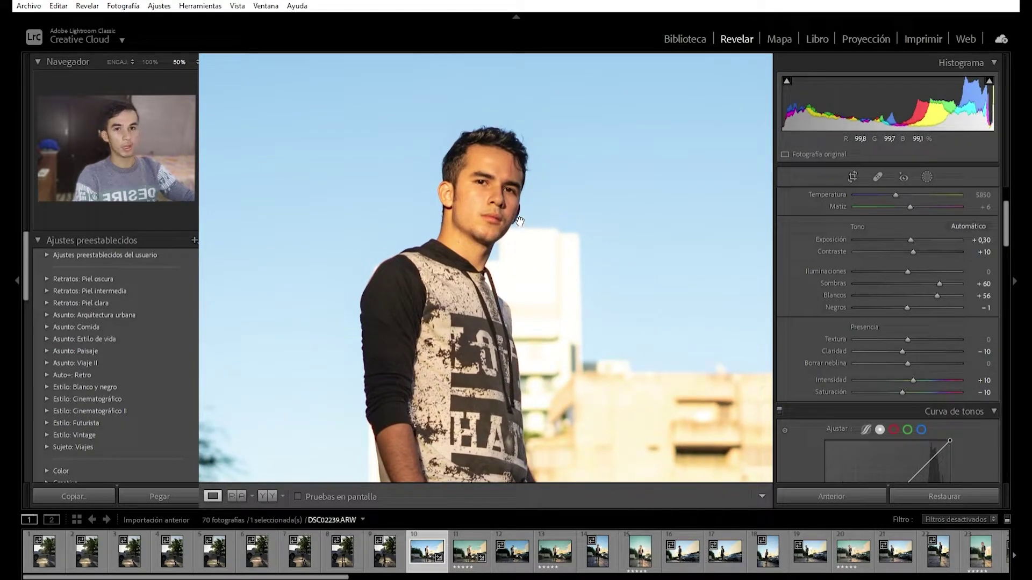
{"action": "left_click", "coordinate": [518, 221]}
- Switch the tone curve to region adjustments, try its highlights at lower values such as −34, and reset them
{"action": "scroll", "coordinate": [876, 263], "scroll_direction": "down", "scroll_amount": 3}
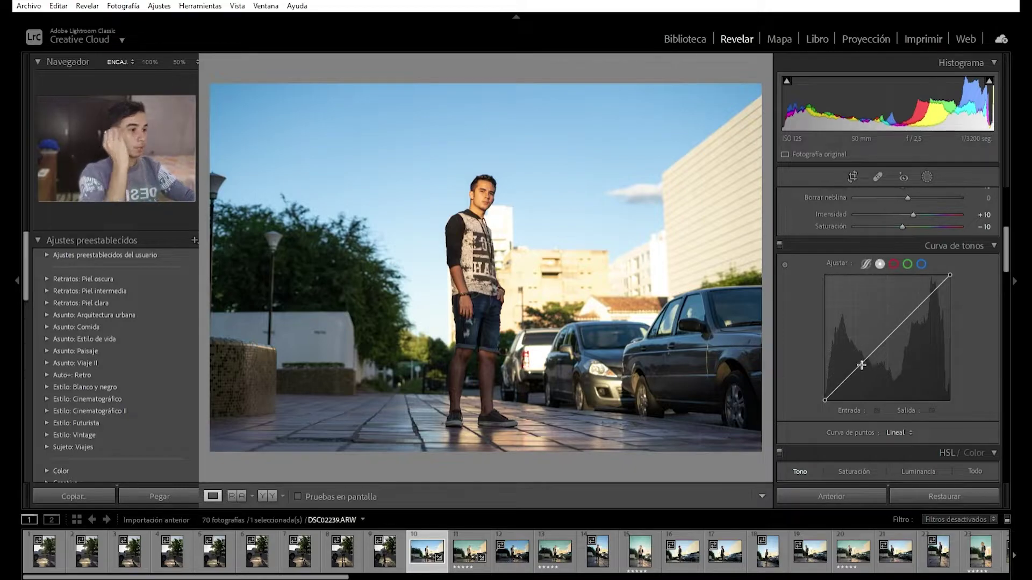
{"action": "left_click", "coordinate": [866, 263]}
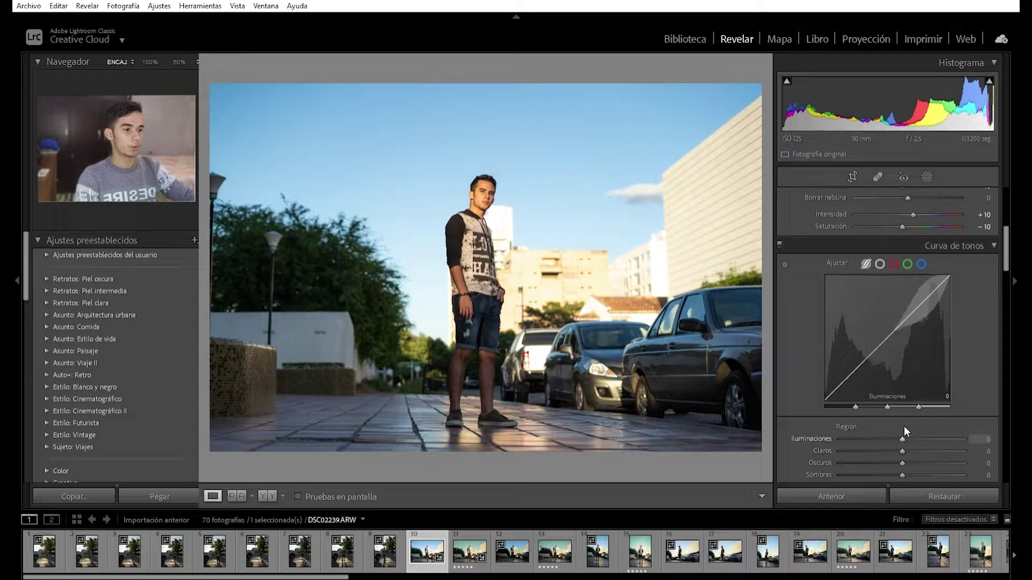
{"action": "left_click_drag", "start_coordinate": [903, 428], "coordinate": [885, 412]}
{"action": "scroll", "coordinate": [885, 411], "scroll_direction": "down", "scroll_amount": 2}
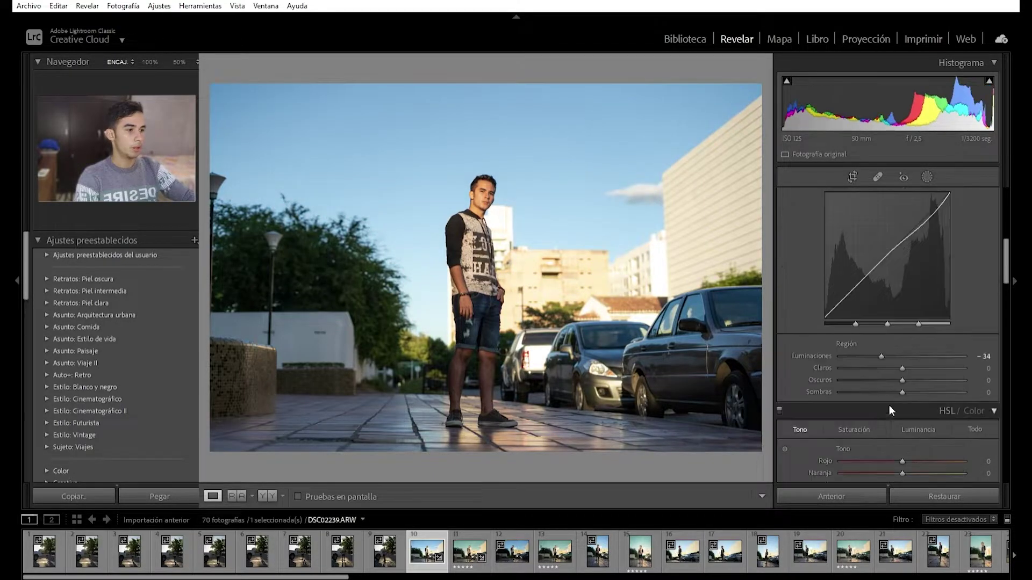
{"action": "left_click_drag", "start_coordinate": [881, 342], "coordinate": [826, 356]}
{"action": "double_click", "coordinate": [824, 350]}
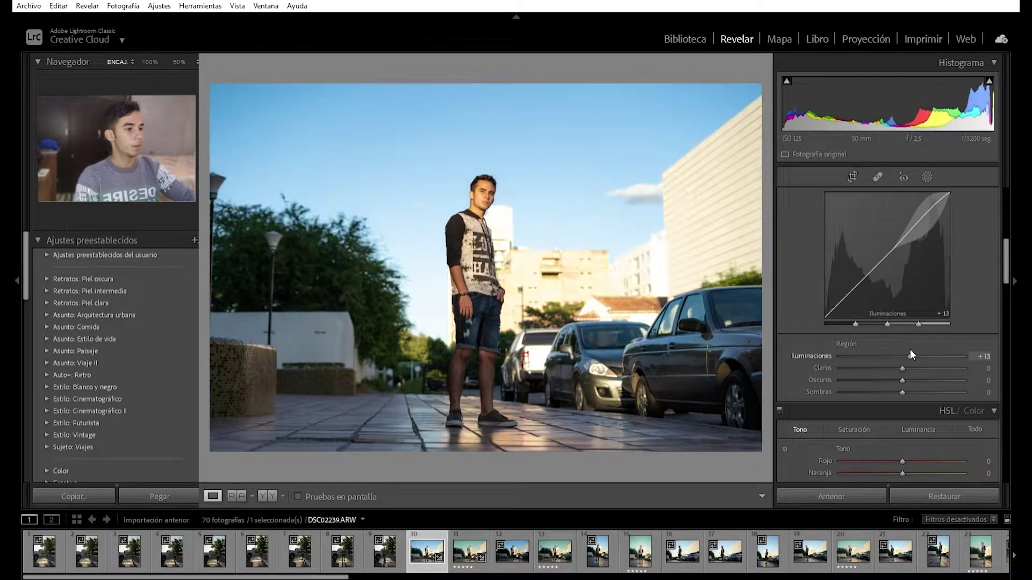
- Raise the tone curve's highlights to +35
{"action": "scroll", "coordinate": [902, 349], "scroll_direction": "up", "scroll_amount": 4}
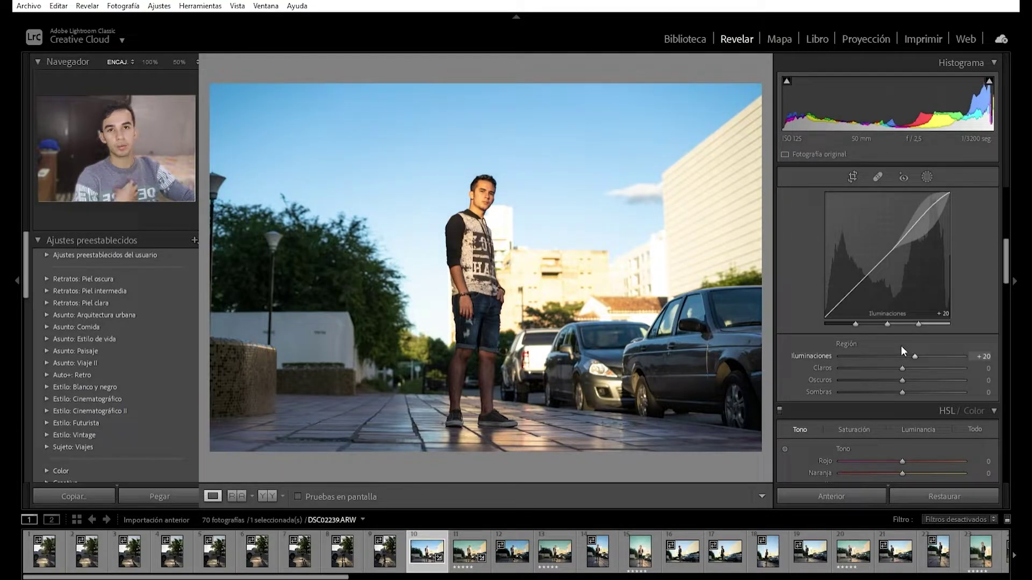
{"action": "scroll", "coordinate": [901, 346], "scroll_direction": "up", "scroll_amount": 4}
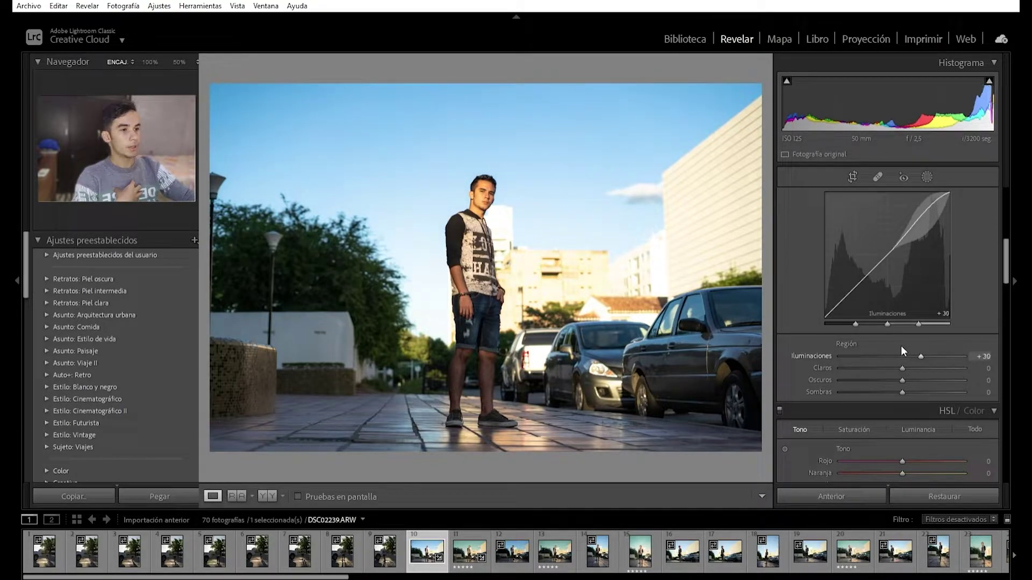
{"action": "scroll", "coordinate": [901, 346], "scroll_direction": "down", "scroll_amount": 2}
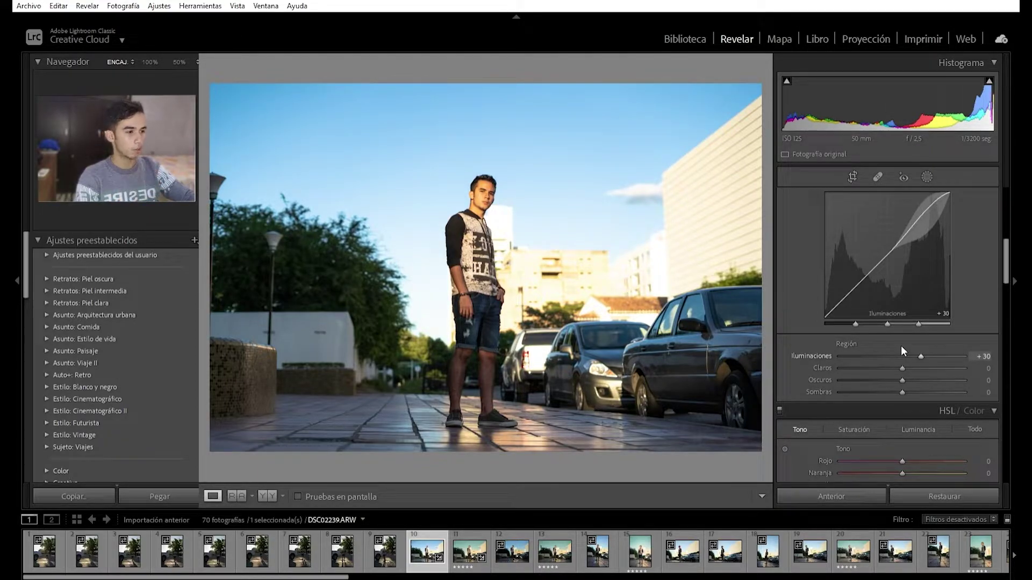
{"action": "scroll", "coordinate": [923, 347], "scroll_direction": "up", "scroll_amount": 1}
- Try the tone curve's lights at +100, reset them, and raise the darks to +30
{"action": "left_click_drag", "start_coordinate": [902, 368], "coordinate": [937, 373]}
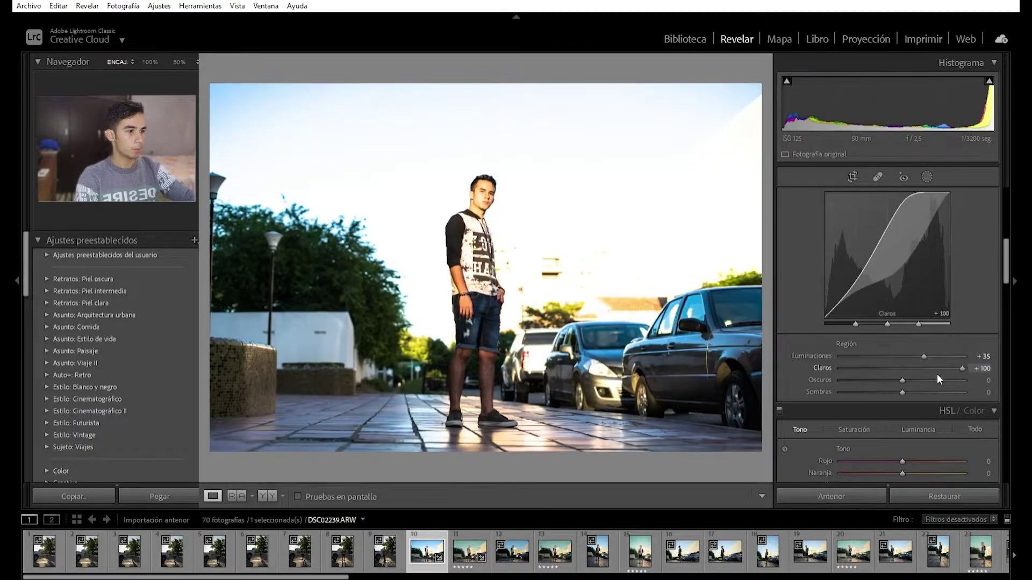
{"action": "double_click", "coordinate": [909, 368]}
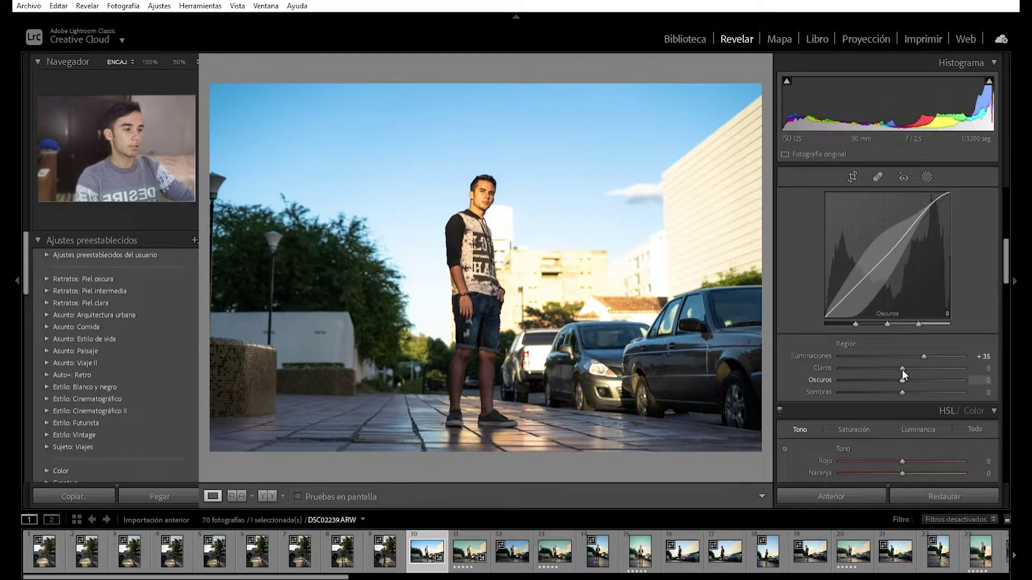
{"action": "left_click_drag", "start_coordinate": [902, 370], "coordinate": [920, 368]}
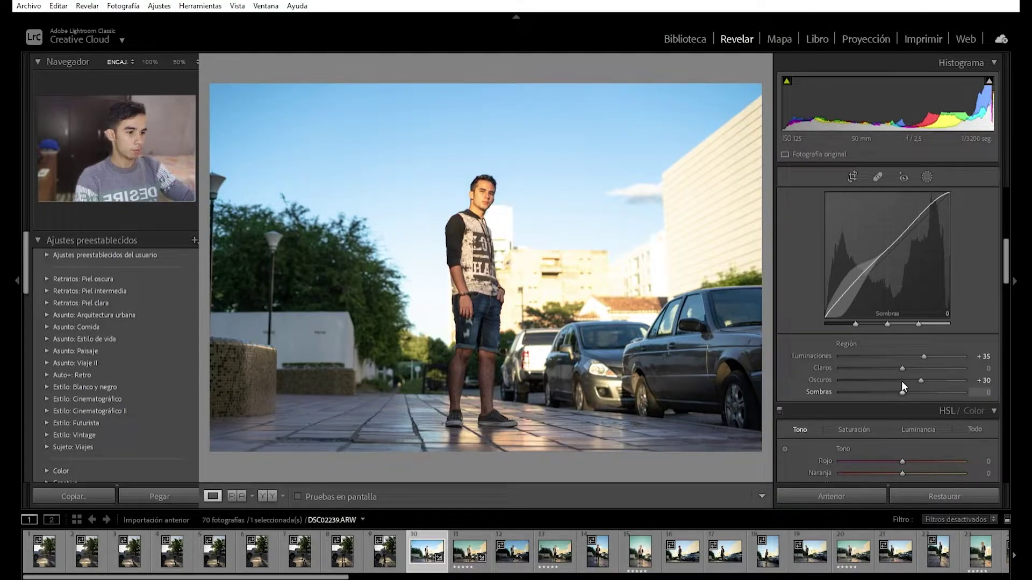
- Inspect the legs, background and cars up close, and compare the shoes and pavement before and after the edit
{"action": "left_click", "coordinate": [475, 363]}
{"action": "left_click_drag", "start_coordinate": [383, 388], "coordinate": [577, 345]}
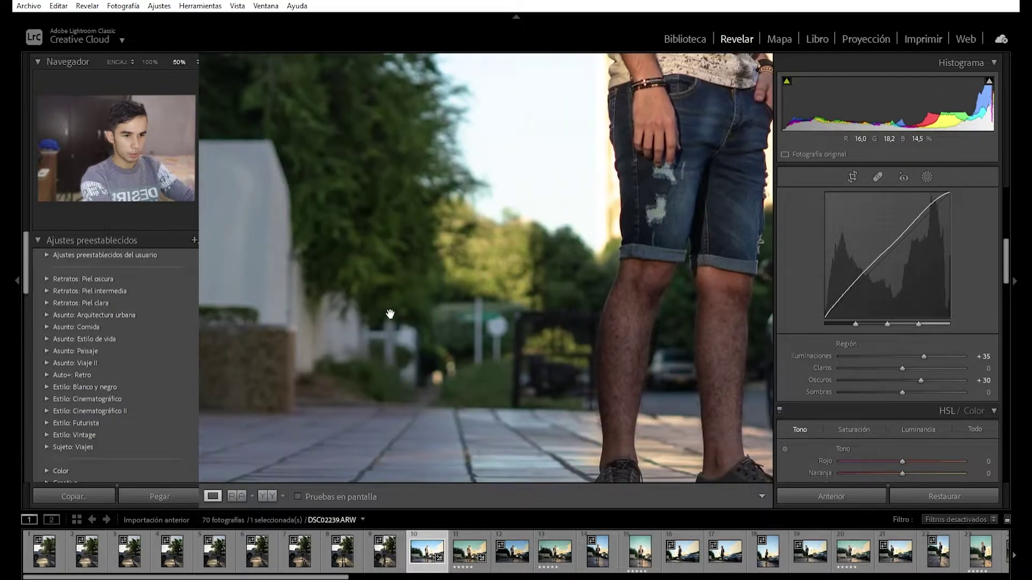
{"action": "left_click", "coordinate": [451, 363]}
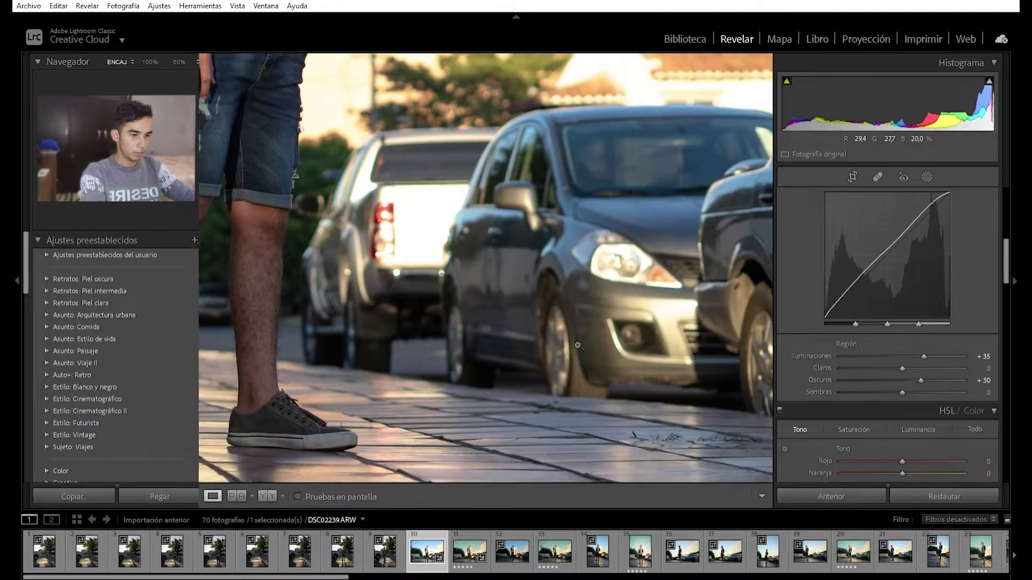
{"action": "left_click", "coordinate": [578, 346]}
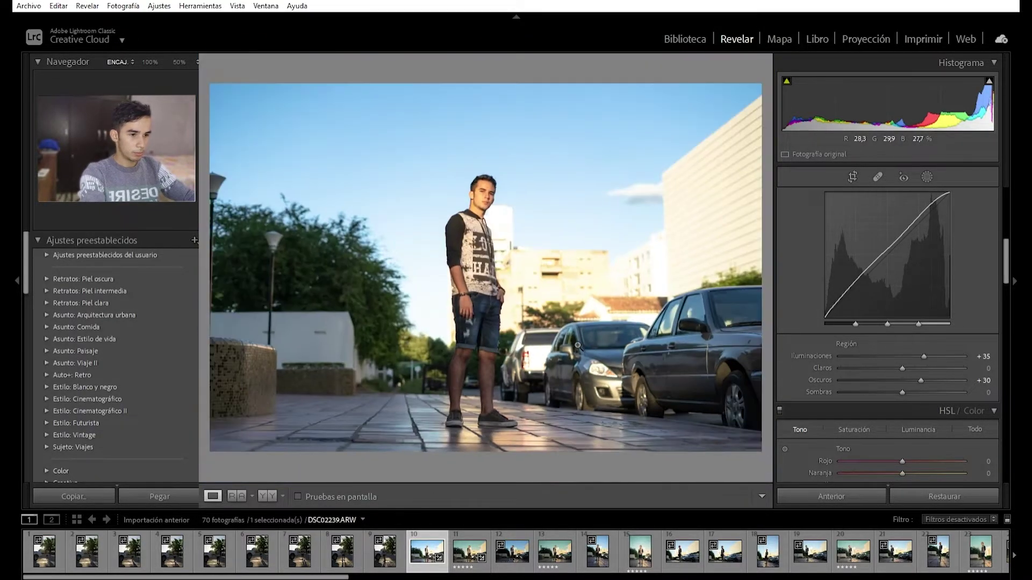
{"action": "key", "text": "y"}
{"action": "left_click", "coordinate": [403, 346]}
{"action": "left_click_drag", "start_coordinate": [403, 346], "coordinate": [399, 291]}
{"action": "left_click_drag", "start_coordinate": [444, 355], "coordinate": [417, 307]}
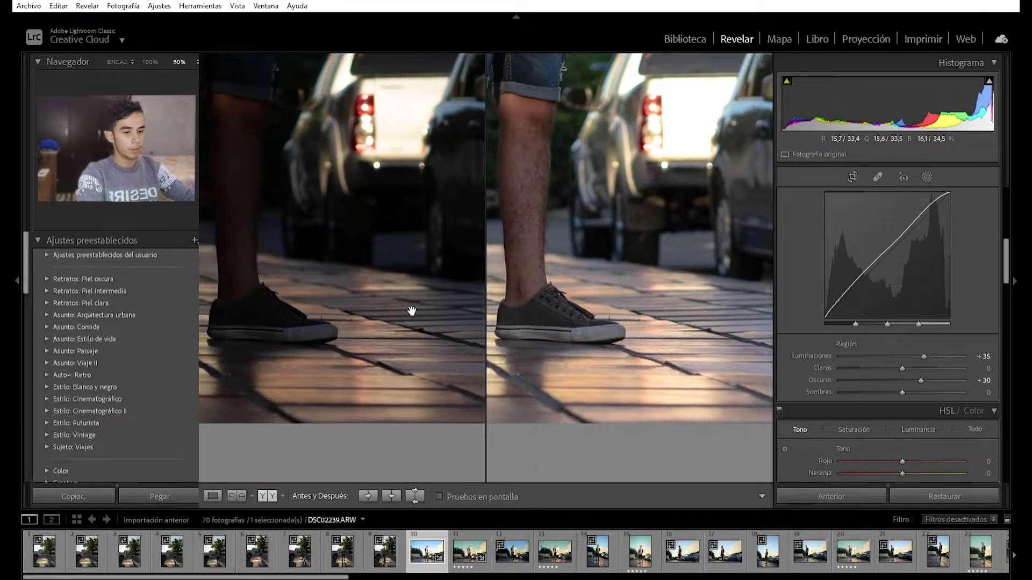
{"action": "left_click", "coordinate": [417, 308]}
{"action": "key", "text": "y"}
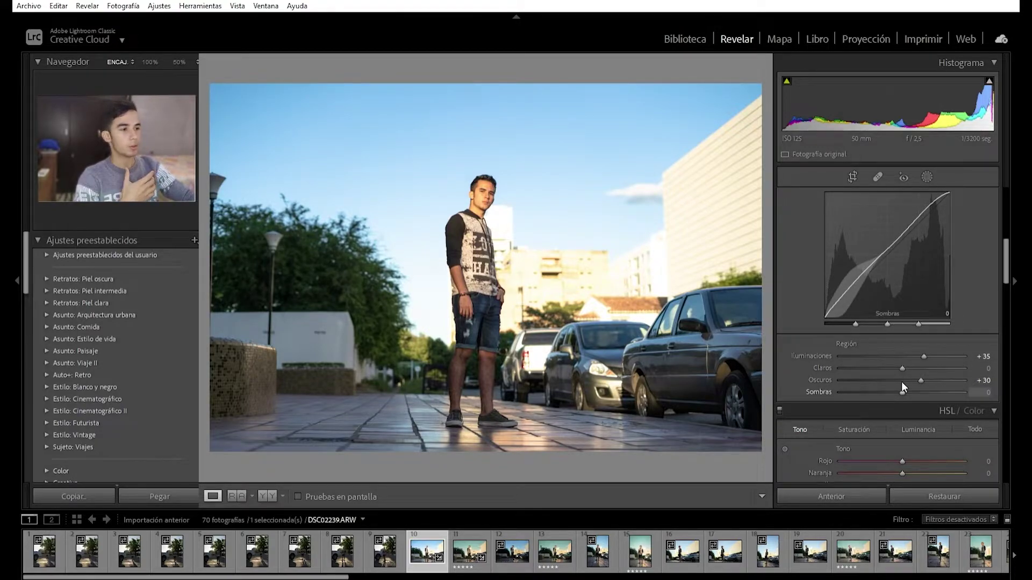
- Set the tone curve's shadows to +10 and check the man's legs and the cars up close
{"action": "scroll", "coordinate": [901, 382], "scroll_direction": "up", "scroll_amount": 5}
{"action": "scroll", "coordinate": [833, 341], "scroll_direction": "down", "scroll_amount": 5}
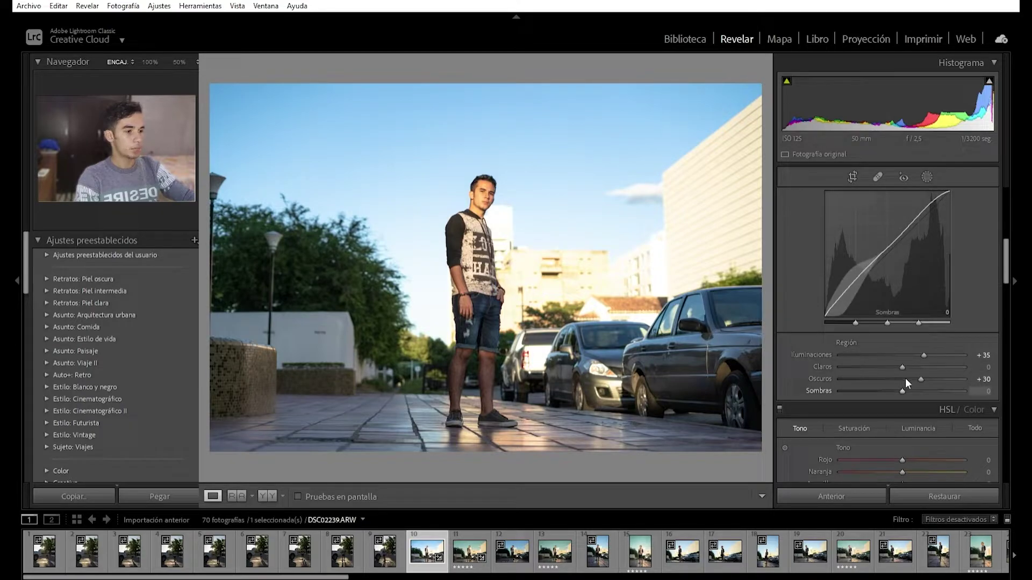
{"action": "mouse_move", "coordinate": [902, 379]}
{"action": "left_mouse_down"}
{"action": "mouse_move", "coordinate": [921, 379]}
{"action": "mouse_move", "coordinate": [908, 382]}
{"action": "left_mouse_up"}
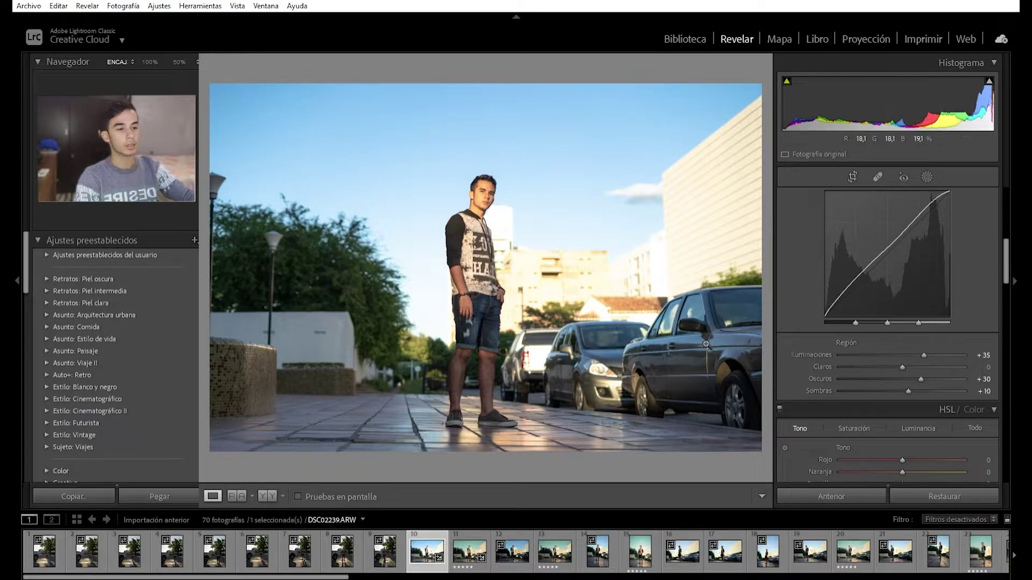
{"action": "left_click", "coordinate": [498, 318]}
{"action": "left_click_drag", "start_coordinate": [503, 341], "coordinate": [529, 242]}
{"action": "left_click_drag", "start_coordinate": [560, 367], "coordinate": [423, 245]}
{"action": "left_click_drag", "start_coordinate": [495, 315], "coordinate": [542, 292]}
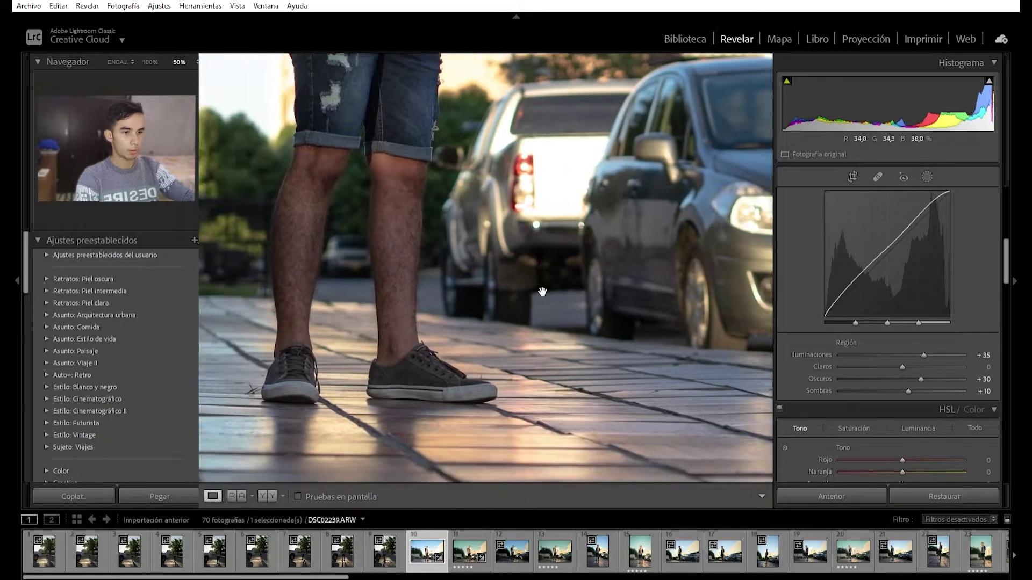
{"action": "left_click", "coordinate": [542, 292]}
- Compare the photo before and after side by side, examining the man from face to shoes up close
{"action": "key", "text": "y"}
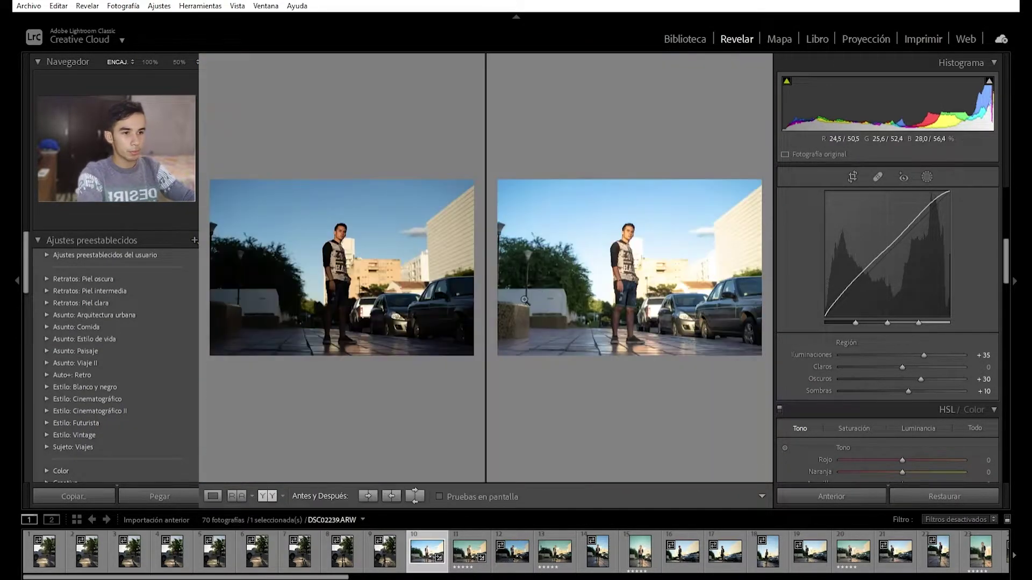
{"action": "left_click", "coordinate": [350, 250]}
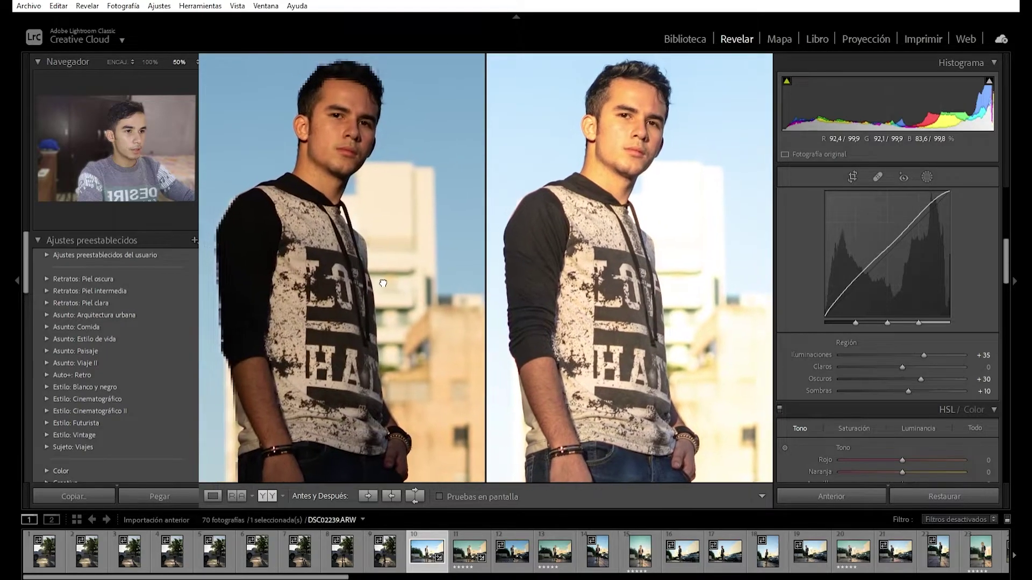
{"action": "left_click_drag", "start_coordinate": [366, 344], "coordinate": [367, 84]}
{"action": "left_click_drag", "start_coordinate": [382, 317], "coordinate": [382, 183]}
{"action": "left_click_drag", "start_coordinate": [366, 355], "coordinate": [389, 249]}
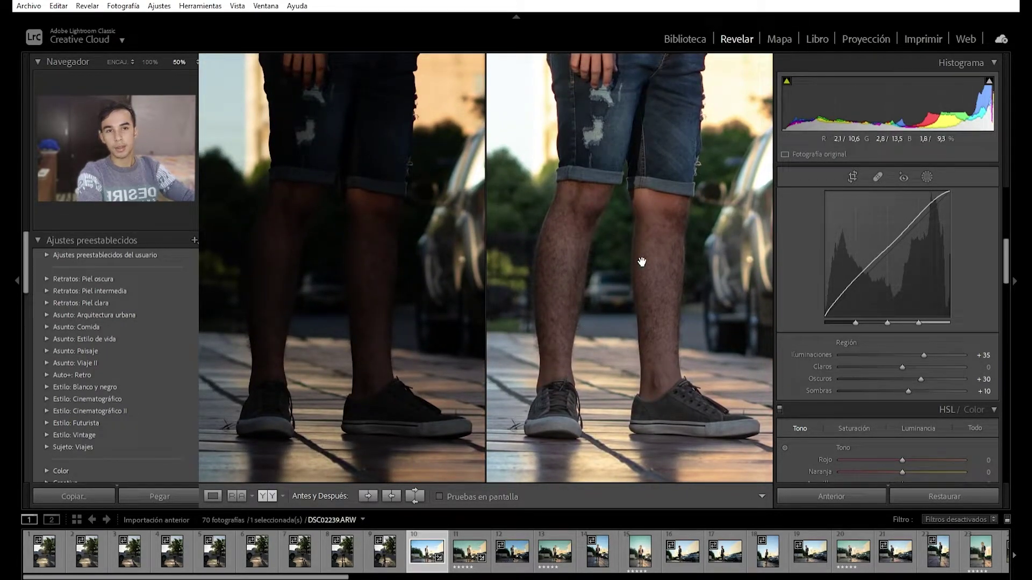
{"action": "left_click", "coordinate": [611, 285]}
{"action": "key", "text": "y"}
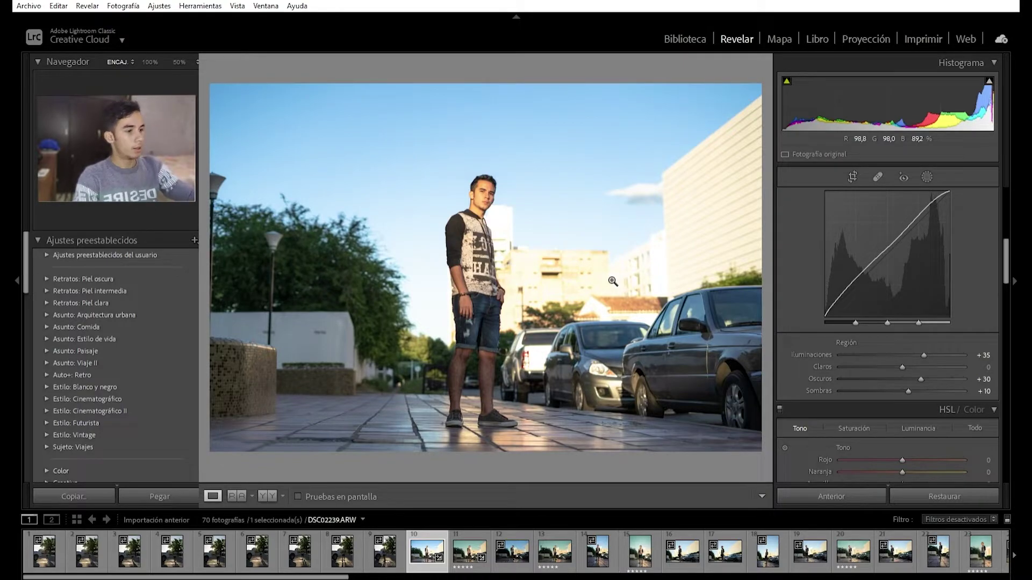
- Try the green hue at -100 and +100, checking the trees up close, and reset it
{"action": "scroll", "coordinate": [805, 301], "scroll_direction": "down", "scroll_amount": 5}
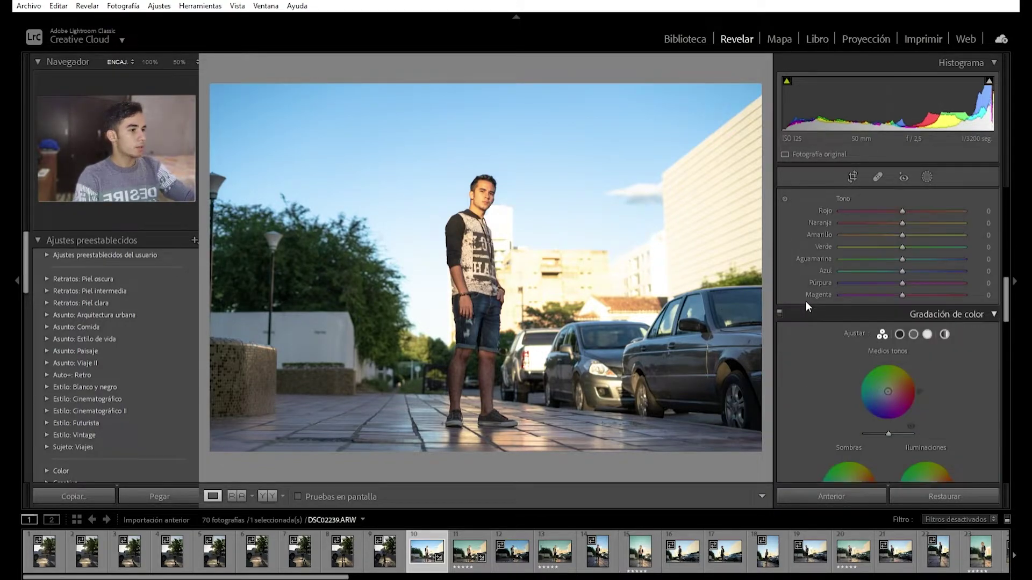
{"action": "scroll", "coordinate": [839, 293], "scroll_direction": "up", "scroll_amount": 2}
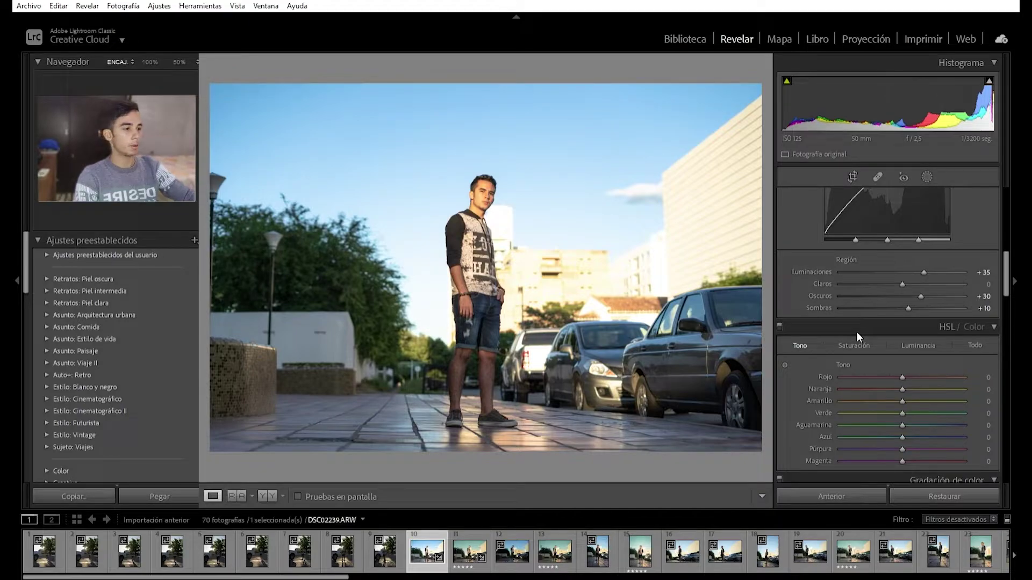
{"action": "scroll", "coordinate": [839, 331], "scroll_direction": "down", "scroll_amount": 2}
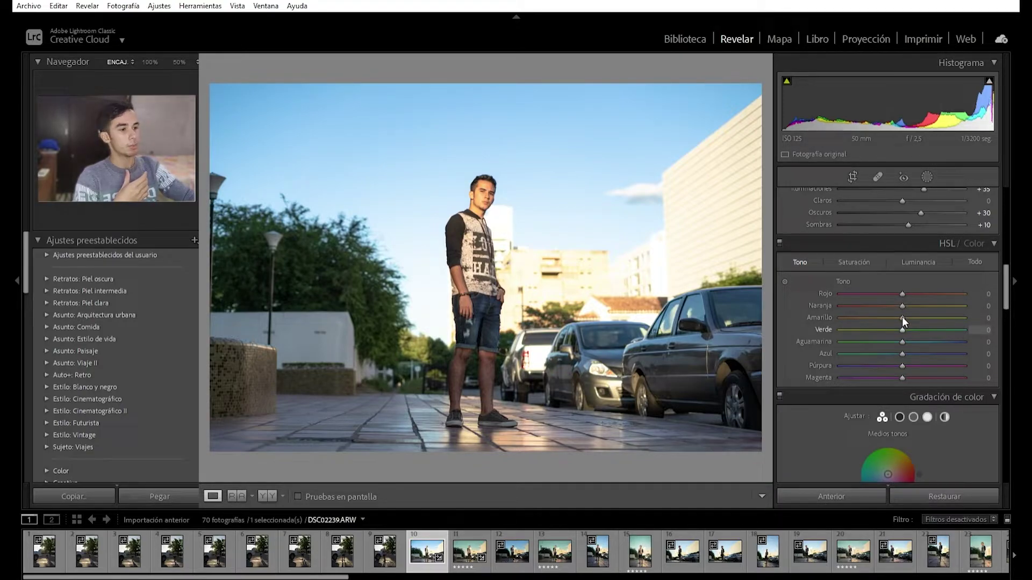
{"action": "left_click_drag", "start_coordinate": [901, 318], "coordinate": [818, 320]}
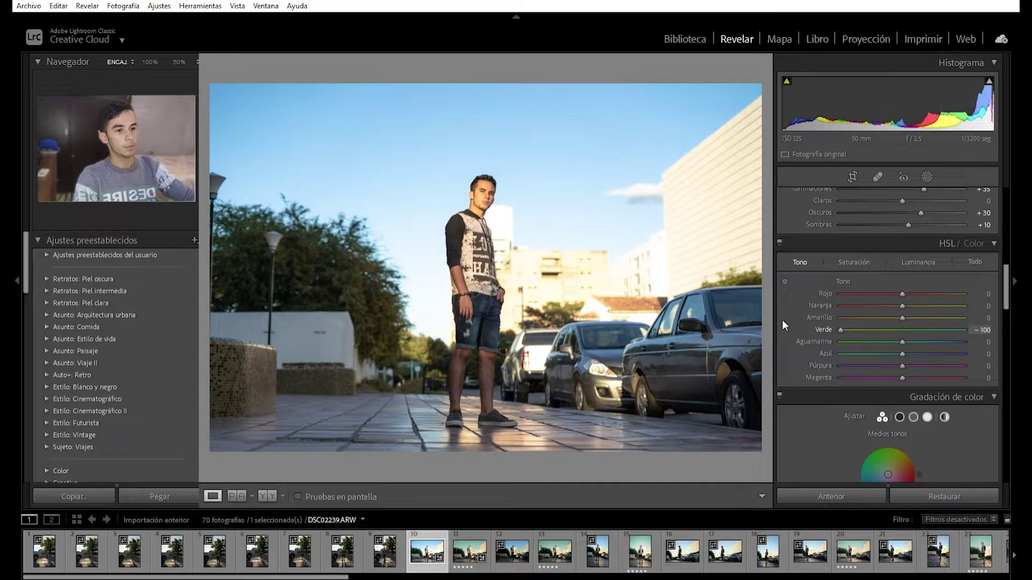
{"action": "left_click", "coordinate": [371, 305]}
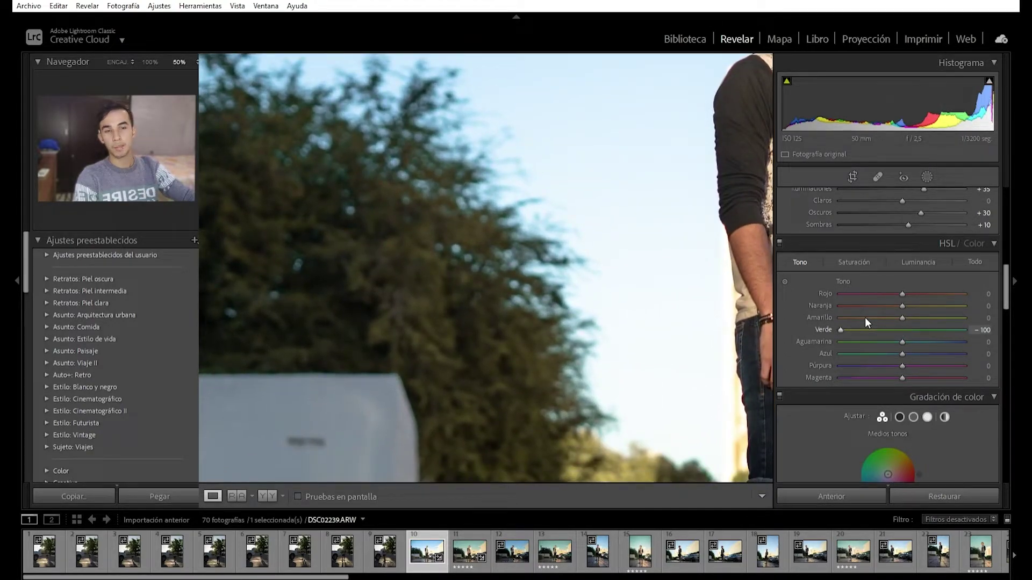
{"action": "left_click_drag", "start_coordinate": [862, 320], "coordinate": [963, 320]}
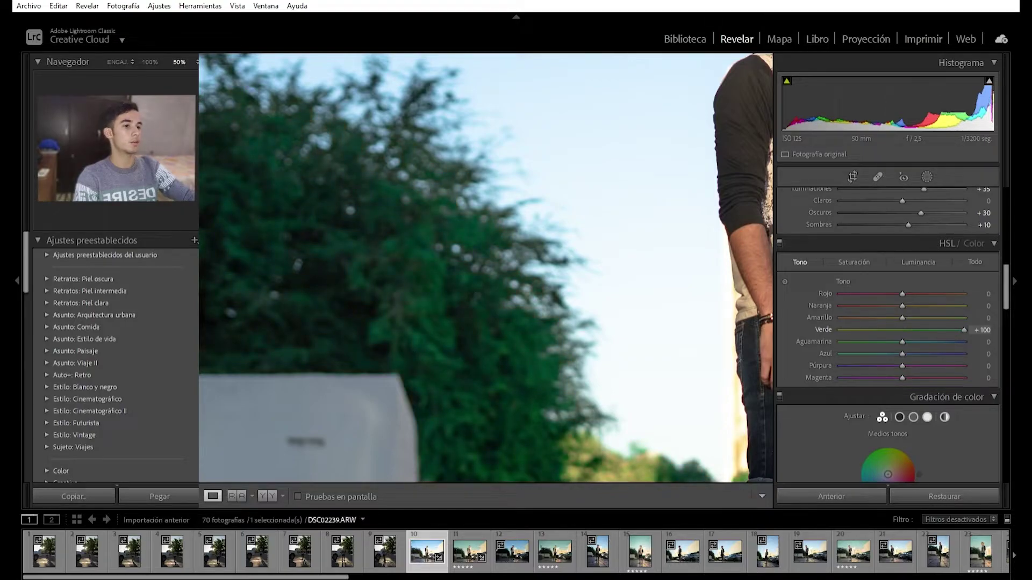
{"action": "key", "text": "z"}
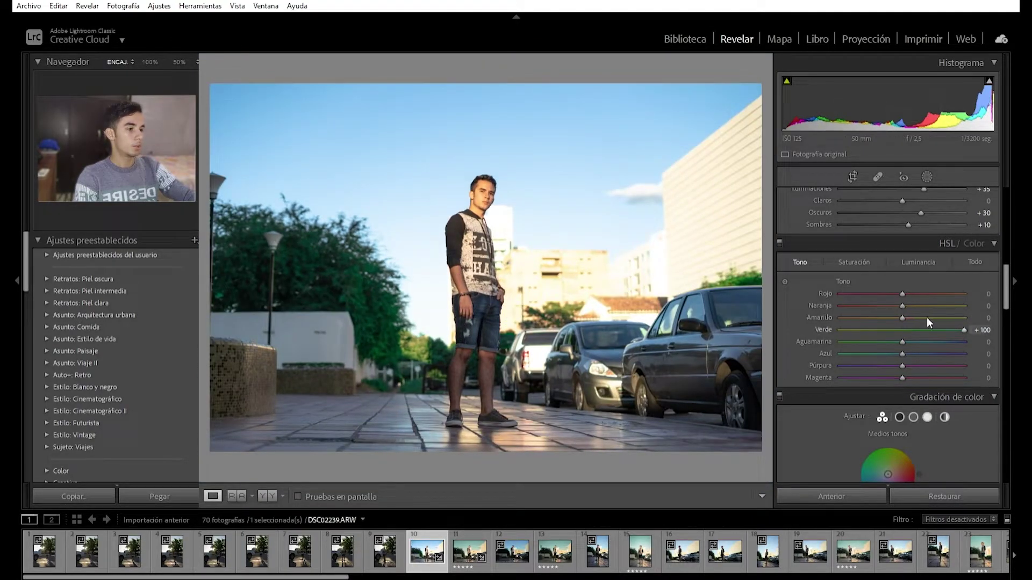
{"action": "key", "text": "ctrl+z"}
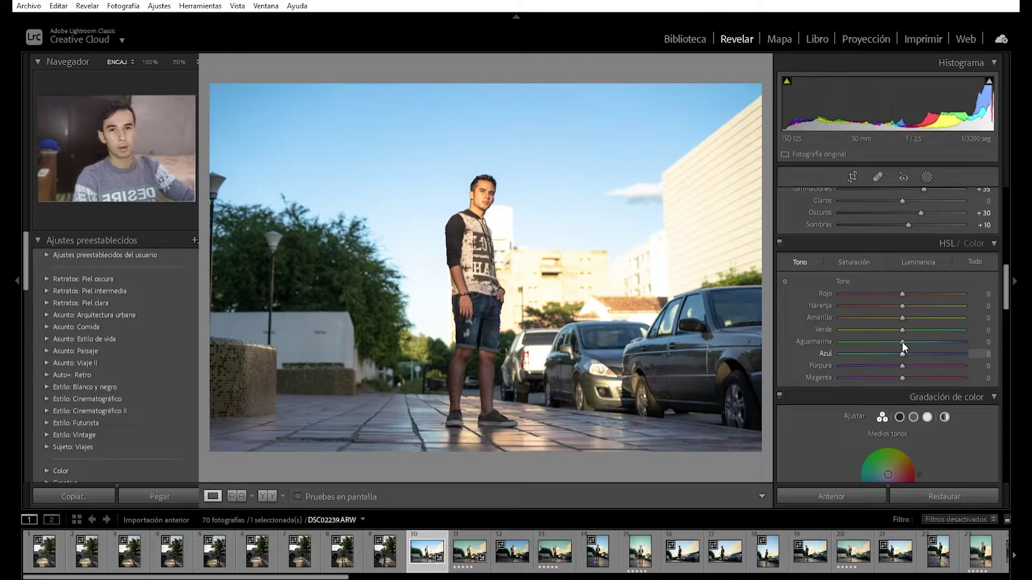
- Try the blue hue at -40 and +57, judging the effect on the sky and the man
{"action": "key", "text": "shift+Down"}
{"action": "key", "text": "shift+Down"}
{"action": "key", "text": "shift+Down"}
{"action": "key", "text": "shift+Down"}
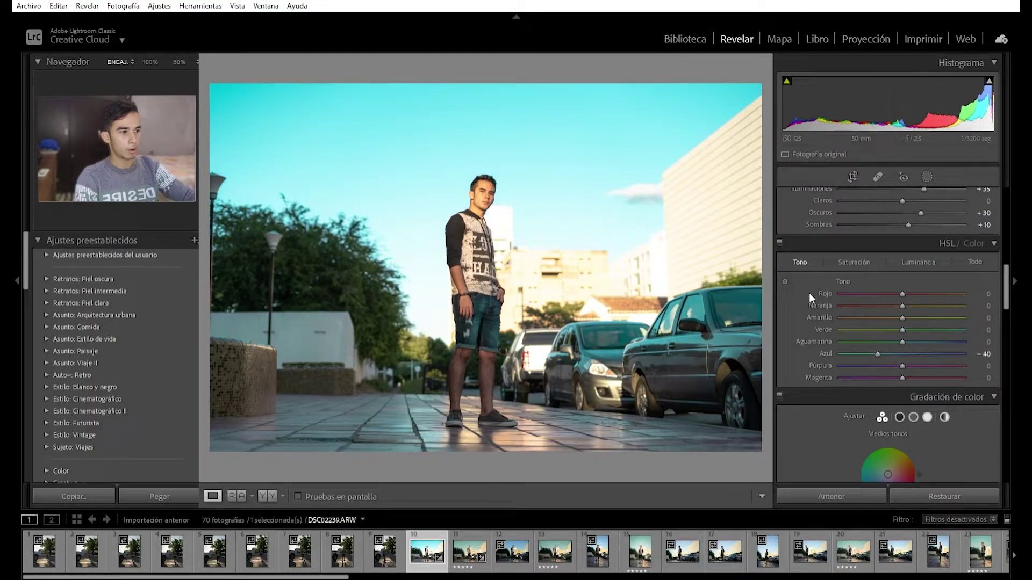
{"action": "double_click", "coordinate": [877, 341]}
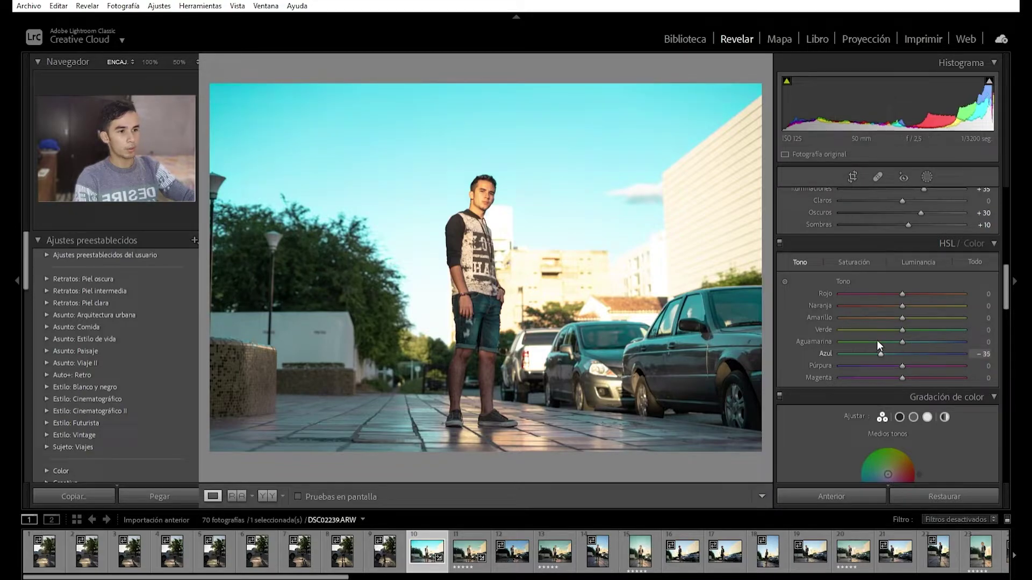
{"action": "left_click_drag", "start_coordinate": [902, 343], "coordinate": [937, 343]}
{"action": "left_click", "coordinate": [483, 165]}
{"action": "left_click_drag", "start_coordinate": [484, 172], "coordinate": [548, 249]}
{"action": "left_click", "coordinate": [548, 248]}
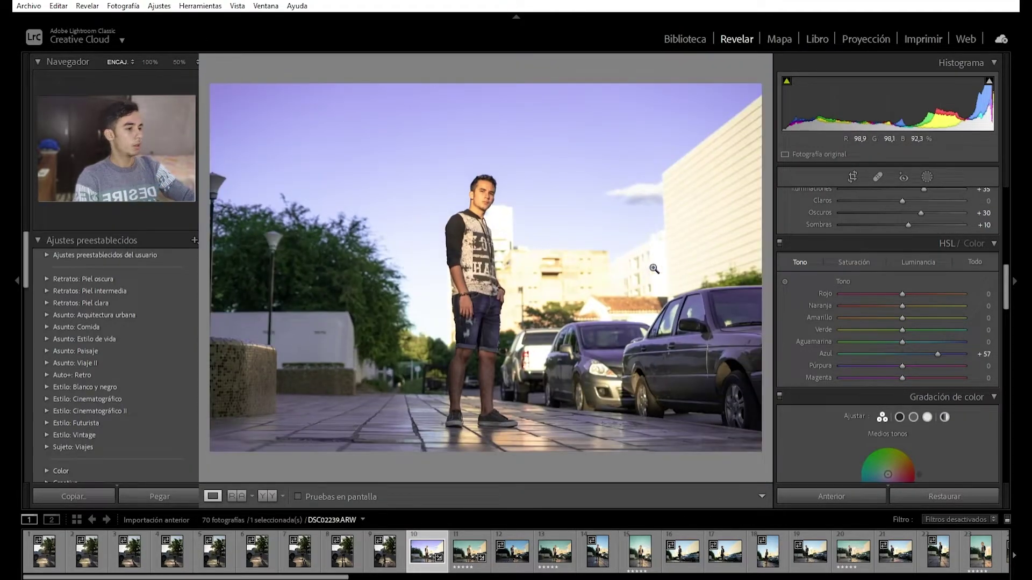
- Set the blue hue to -35 and the aqua hue to +100
{"action": "left_click_drag", "start_coordinate": [937, 343], "coordinate": [901, 343]}
{"action": "key", "text": "Down"}
{"action": "key", "text": "Down"}
{"action": "key", "text": "Down"}
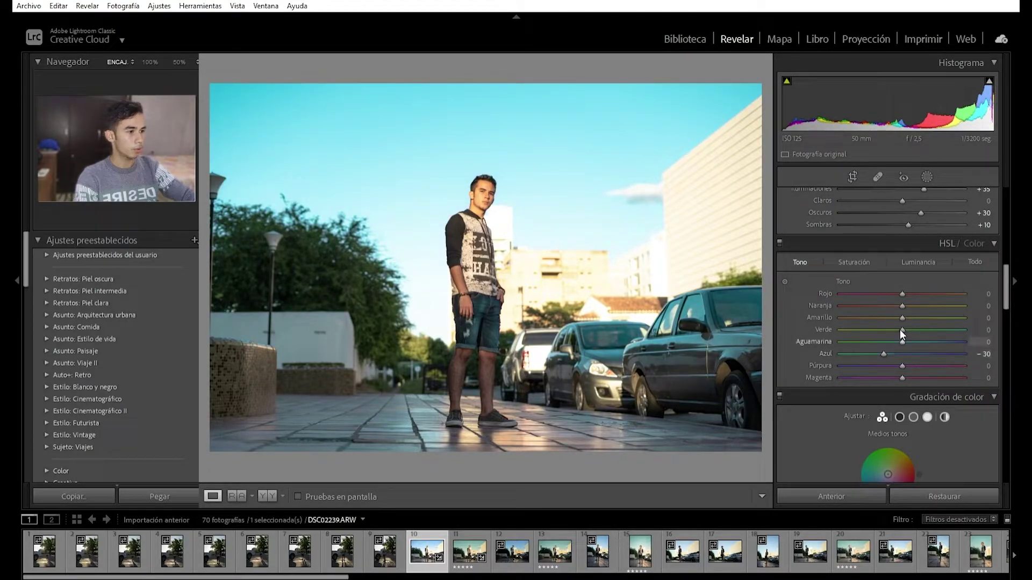
{"action": "mouse_move", "coordinate": [903, 333]}
{"action": "left_mouse_down"}
{"action": "mouse_move", "coordinate": [974, 334]}
{"action": "mouse_move", "coordinate": [905, 333]}
{"action": "left_mouse_up"}
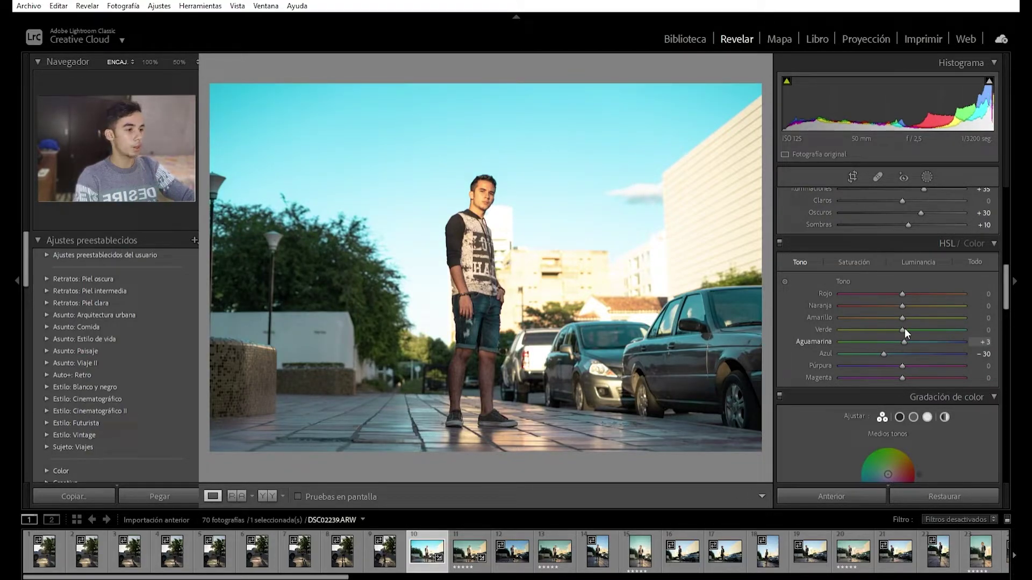
{"action": "left_click_drag", "start_coordinate": [904, 332], "coordinate": [973, 333]}
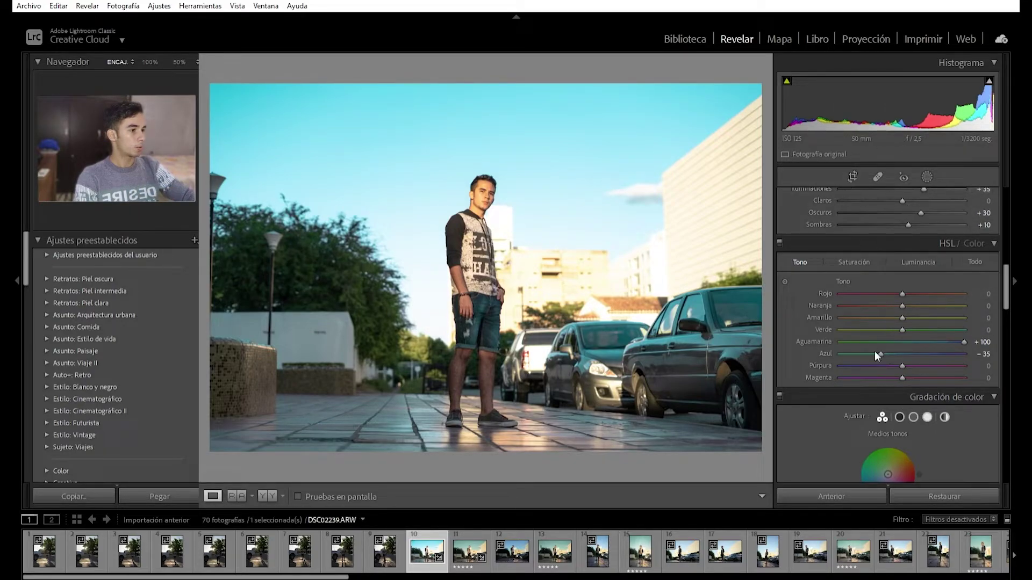
- Try the green saturation at +100, check the trees up close, and set it to -30
{"action": "left_click", "coordinate": [856, 260]}
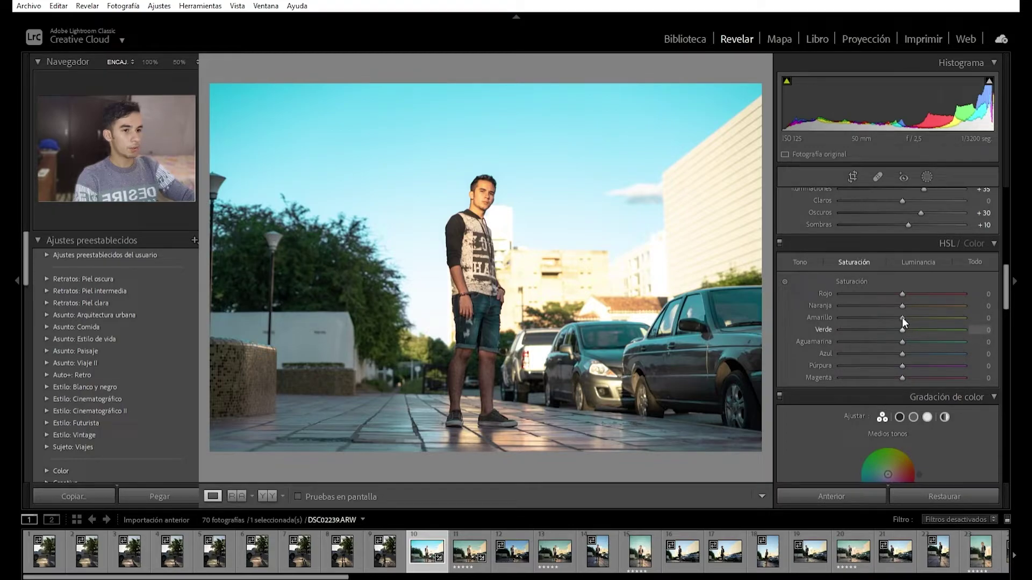
{"action": "left_click_drag", "start_coordinate": [901, 317], "coordinate": [966, 320]}
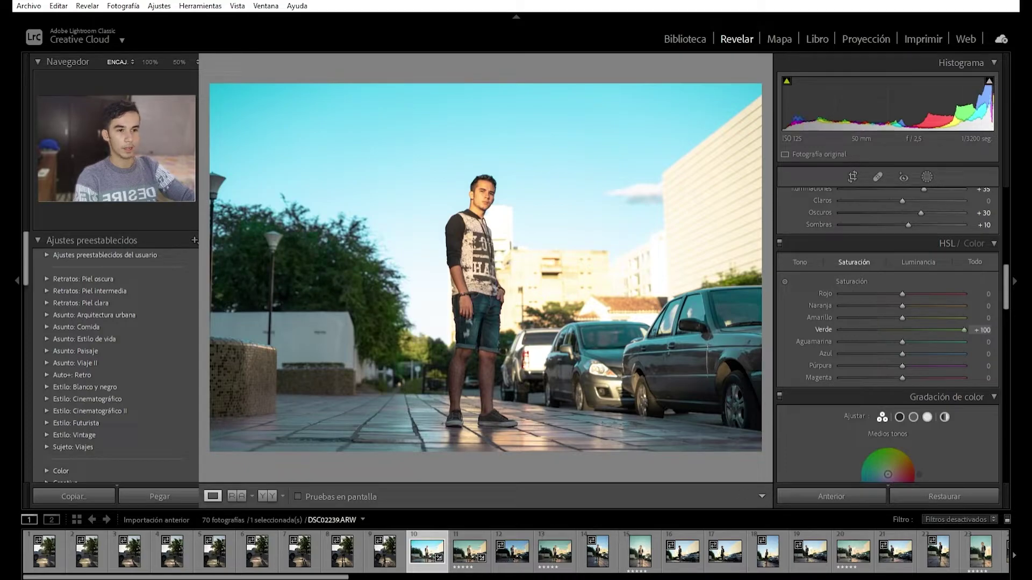
{"action": "left_click", "coordinate": [347, 312]}
{"action": "left_click_drag", "start_coordinate": [392, 299], "coordinate": [421, 329]}
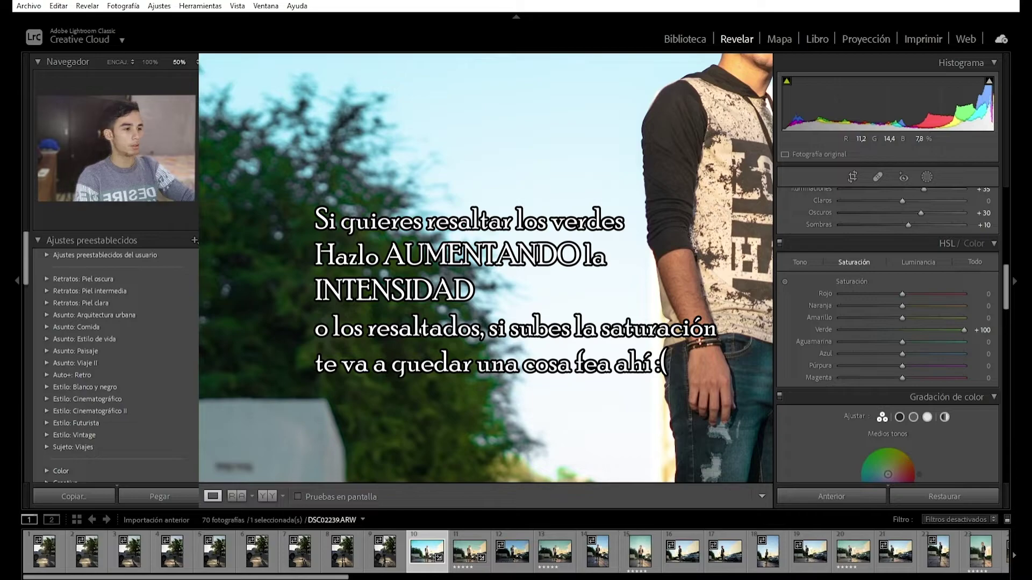
{"action": "left_click", "coordinate": [514, 313]}
{"action": "left_click_drag", "start_coordinate": [931, 315], "coordinate": [905, 315]}
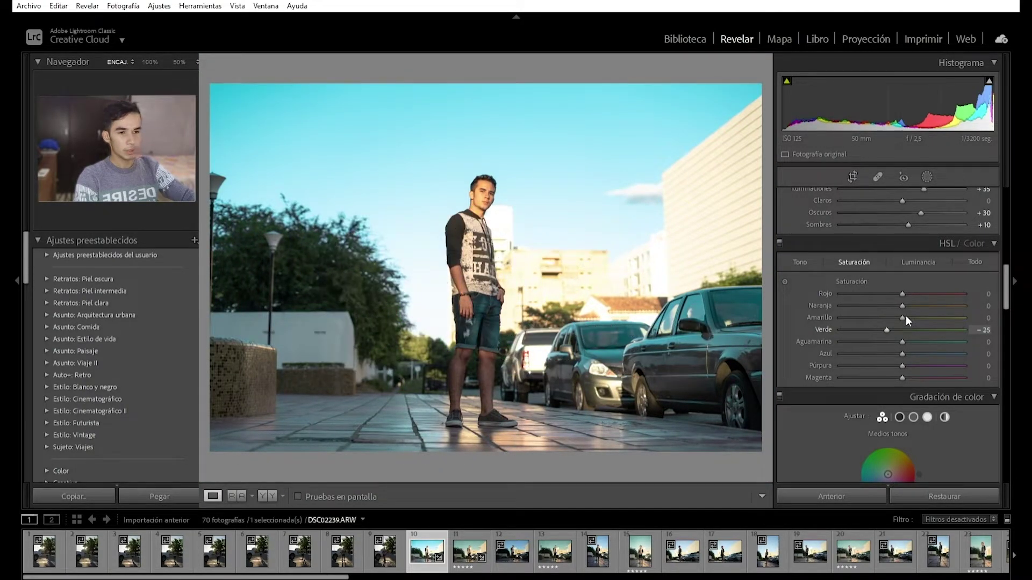
{"action": "left_click_drag", "start_coordinate": [905, 315], "coordinate": [900, 317]}
- Lower the yellow saturation to -14 and the orange saturation to -4 while viewing the man's face up close
{"action": "left_click", "coordinate": [500, 189]}
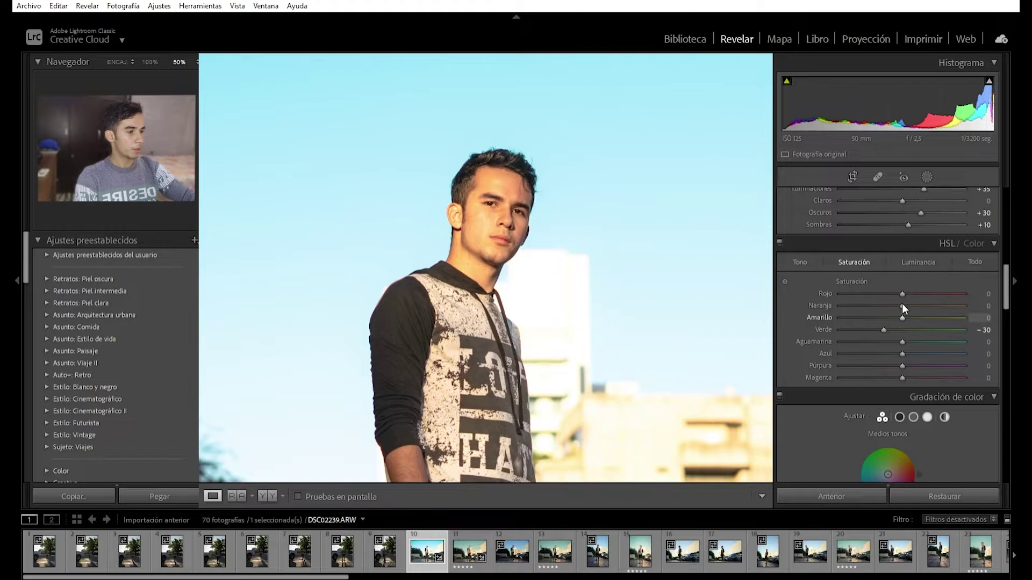
{"action": "mouse_move", "coordinate": [906, 307]}
{"action": "left_mouse_down"}
{"action": "mouse_move", "coordinate": [958, 307]}
{"action": "mouse_move", "coordinate": [902, 307]}
{"action": "left_mouse_up"}
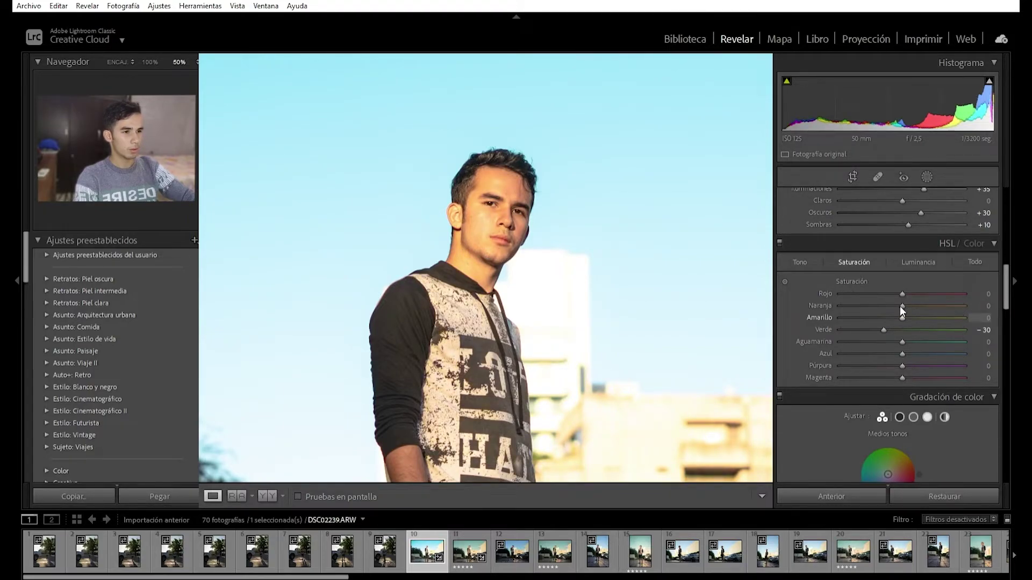
{"action": "key", "text": "Down"}
{"action": "key", "text": "Down"}
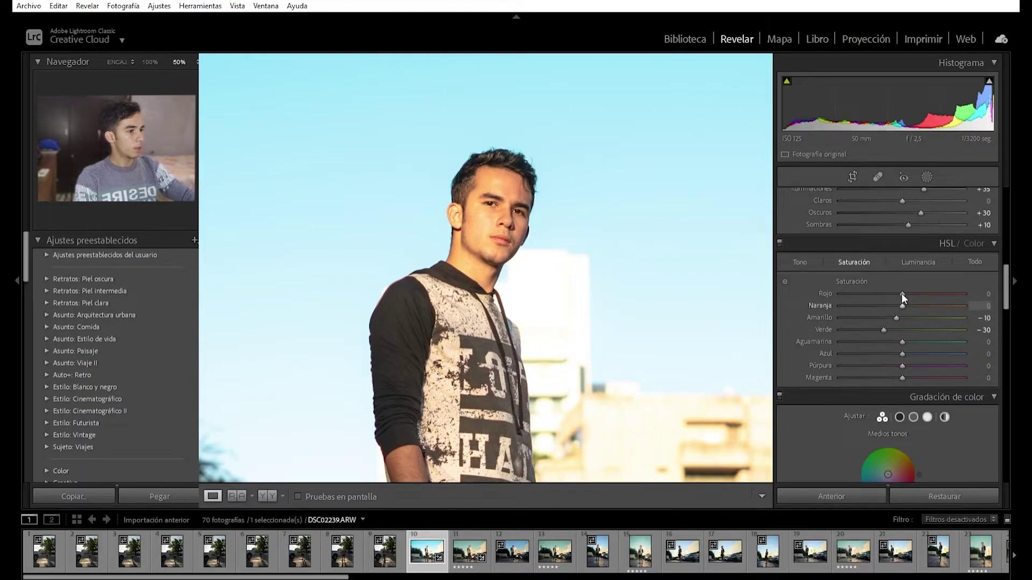
{"action": "mouse_move", "coordinate": [899, 299]}
{"action": "left_mouse_down"}
{"action": "mouse_move", "coordinate": [892, 313]}
{"action": "mouse_move", "coordinate": [884, 295]}
{"action": "mouse_move", "coordinate": [896, 296]}
{"action": "left_mouse_up"}
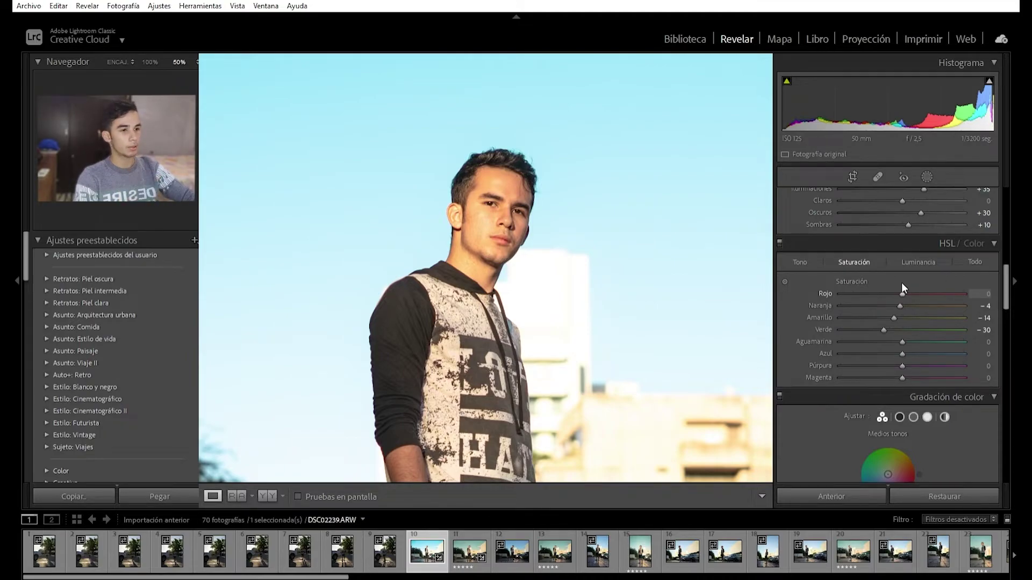
- Set the red saturation to +69, check the face at 100%, and raise the blue saturation to +10
{"action": "left_click_drag", "start_coordinate": [902, 283], "coordinate": [945, 290]}
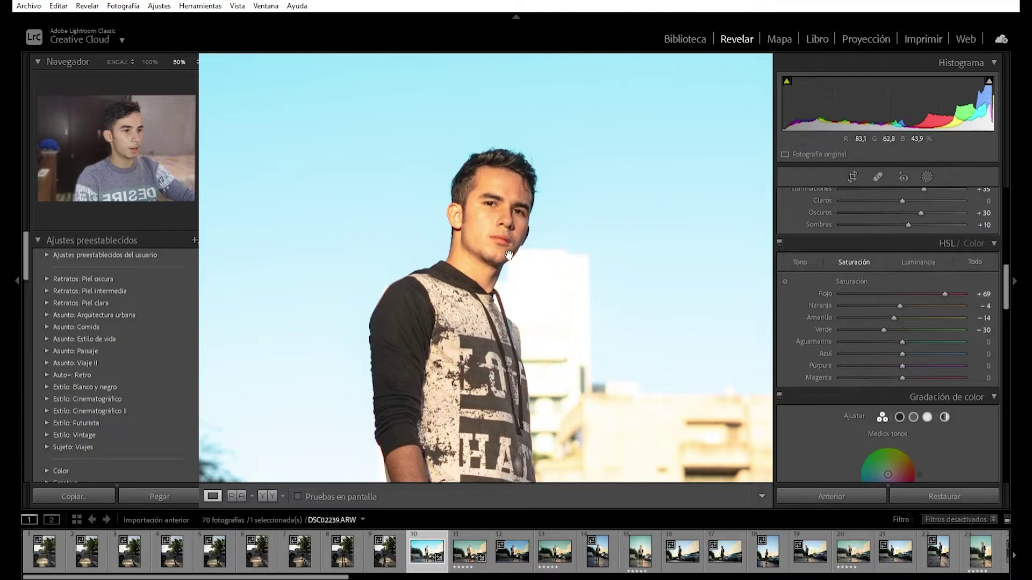
{"action": "left_click", "coordinate": [149, 62]}
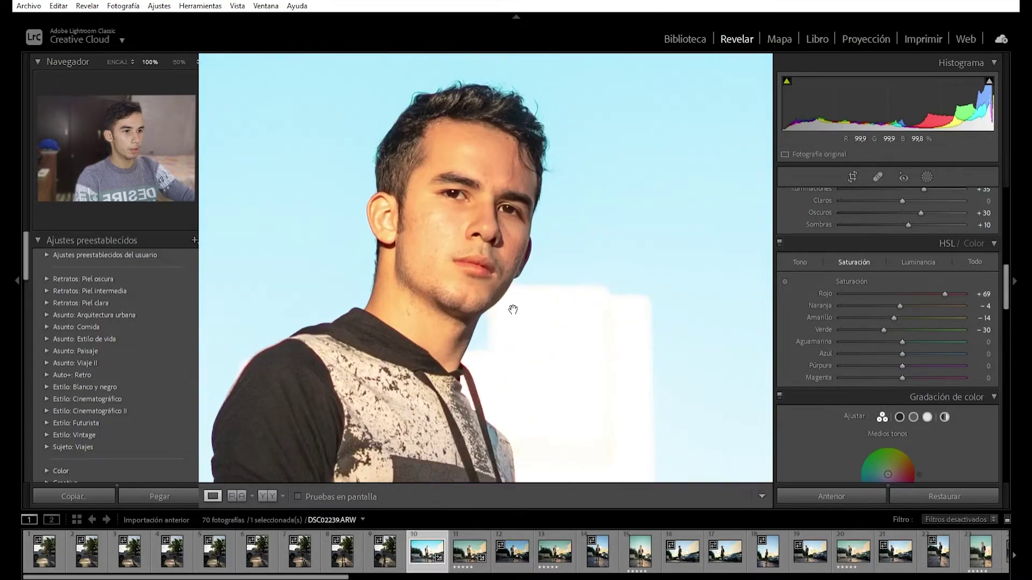
{"action": "left_click_drag", "start_coordinate": [511, 307], "coordinate": [553, 322]}
{"action": "left_click", "coordinate": [548, 304]}
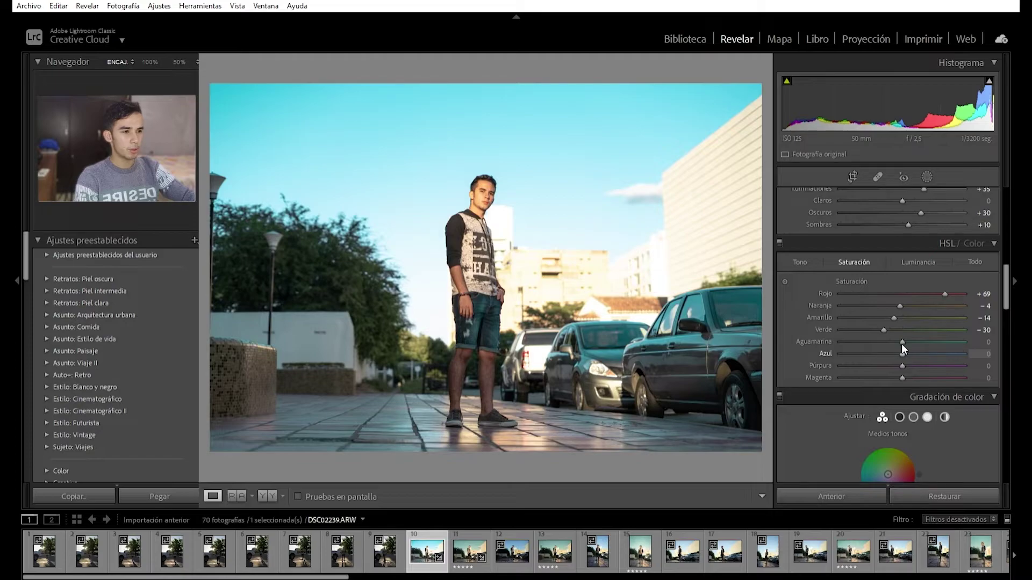
{"action": "scroll", "coordinate": [901, 347], "scroll_direction": "up", "scroll_amount": 2}
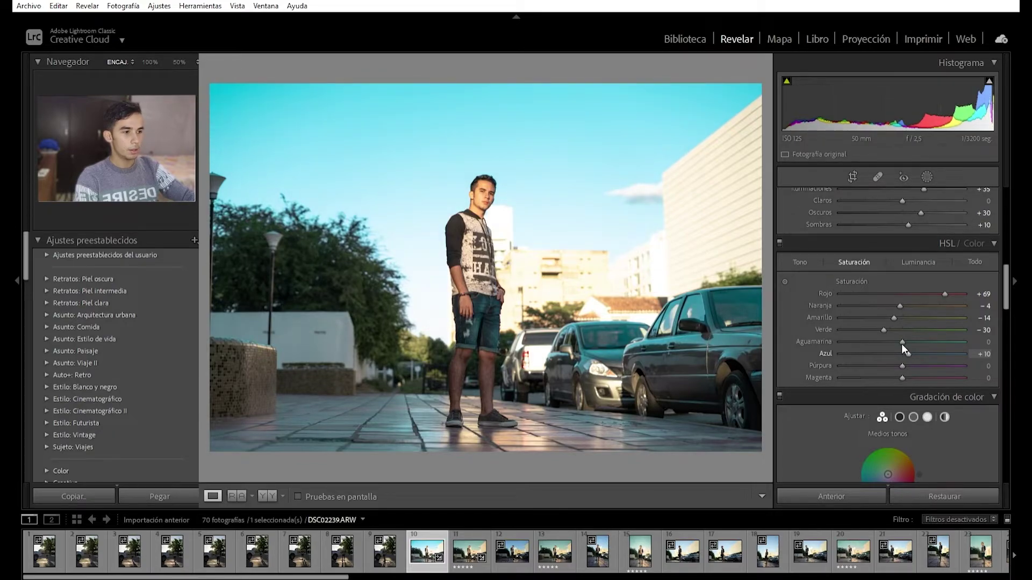
- Try the orange luminance at +100, check the man's face at 100%, and reset it
{"action": "left_click", "coordinate": [928, 256]}
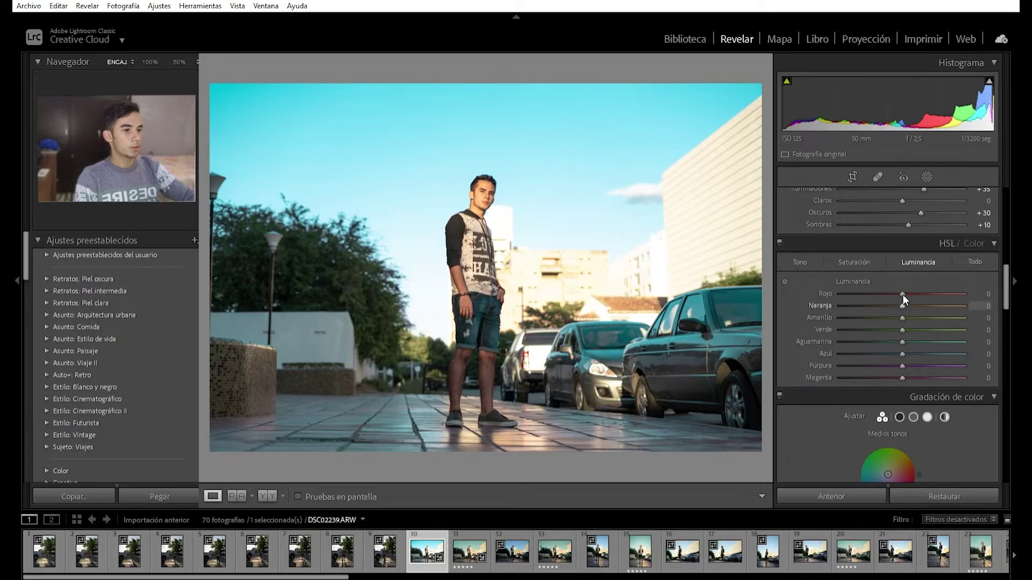
{"action": "left_click_drag", "start_coordinate": [902, 292], "coordinate": [967, 297]}
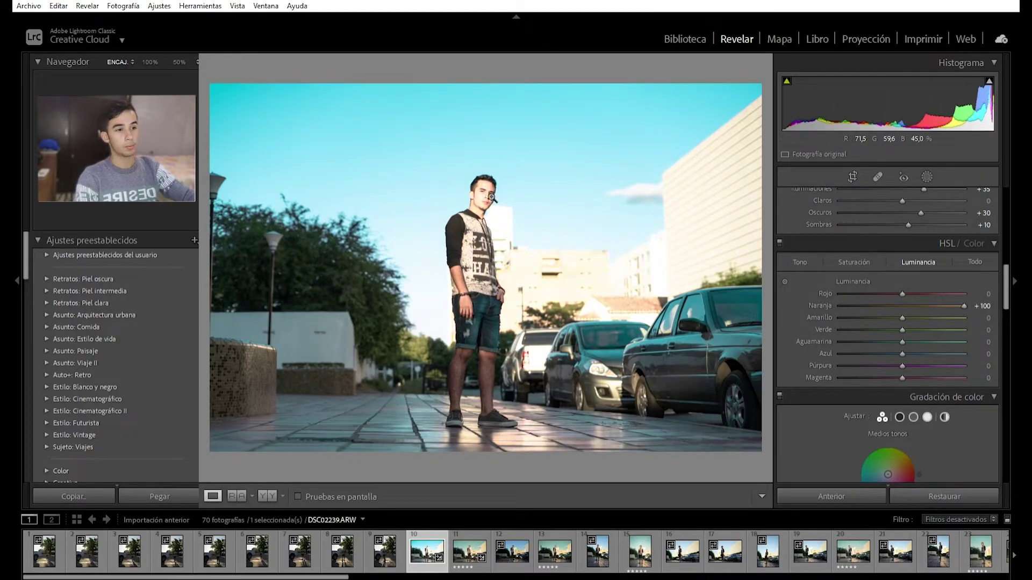
{"action": "left_click", "coordinate": [491, 198]}
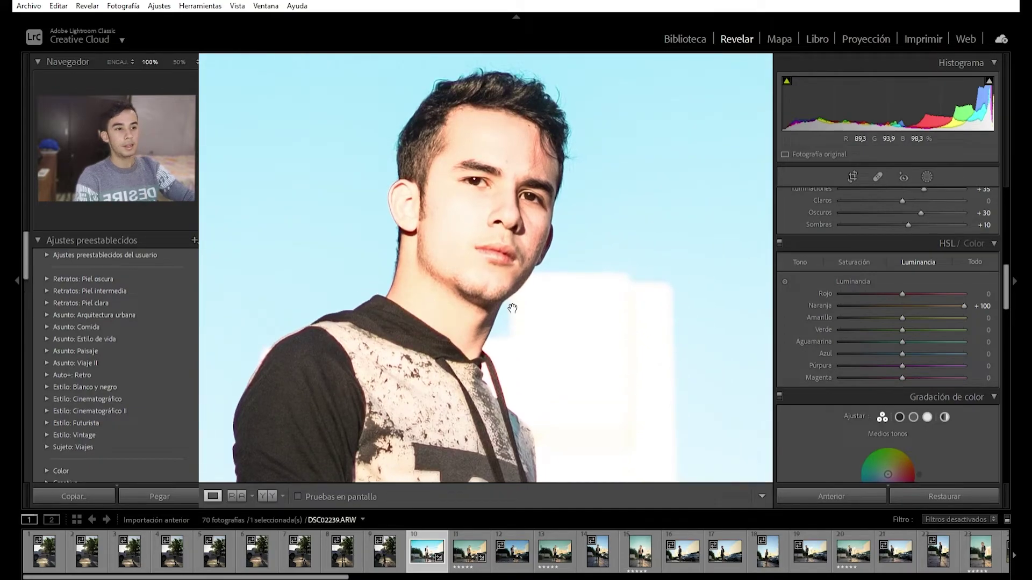
{"action": "left_click", "coordinate": [512, 308]}
{"action": "left_click", "coordinate": [949, 304]}
{"action": "double_click", "coordinate": [949, 299]}
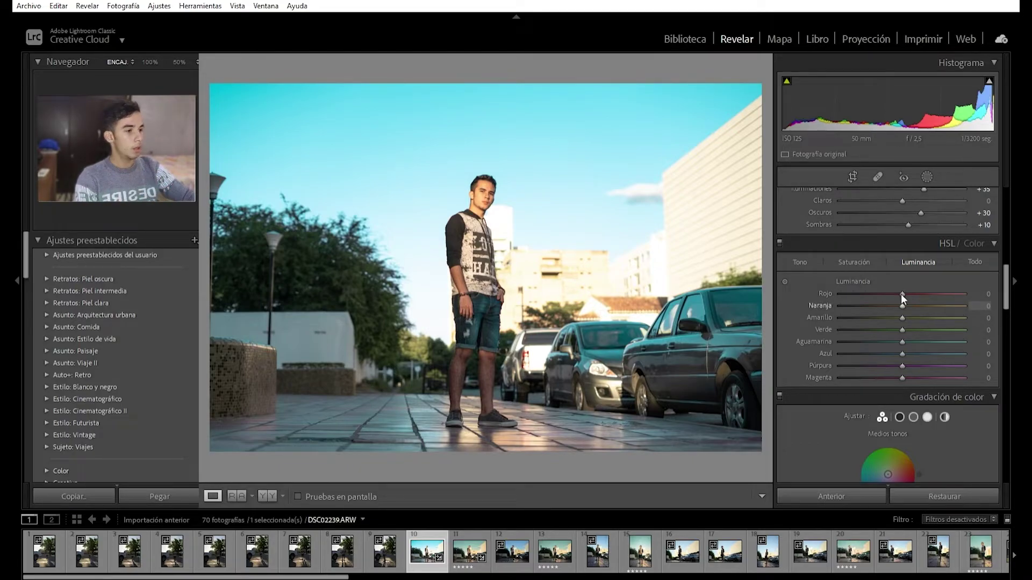
- Set the orange luminance to +5 and the yellow luminance to +10
{"action": "type", "text": "20"}
{"action": "key", "text": "Return"}
{"action": "type", "text": "5"}
{"action": "key", "text": "Return"}
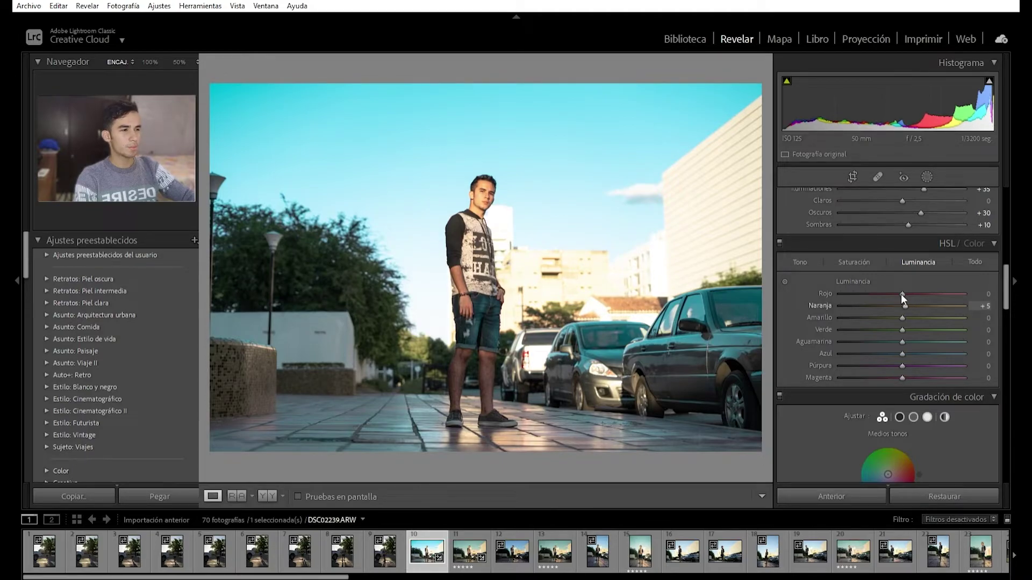
{"action": "type", "text": "10"}
{"action": "key", "text": "Return"}
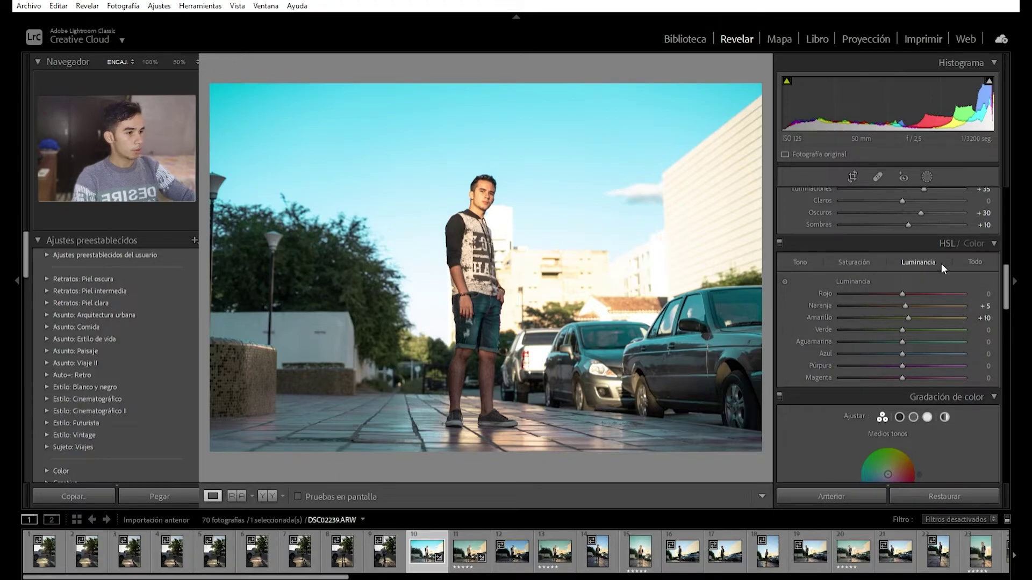
- Enable chromatic aberration removal and the lens profile corrections for the photo
{"action": "scroll", "coordinate": [800, 386], "scroll_direction": "down", "scroll_amount": 2}
{"action": "scroll", "coordinate": [801, 385], "scroll_direction": "up", "scroll_amount": 5}
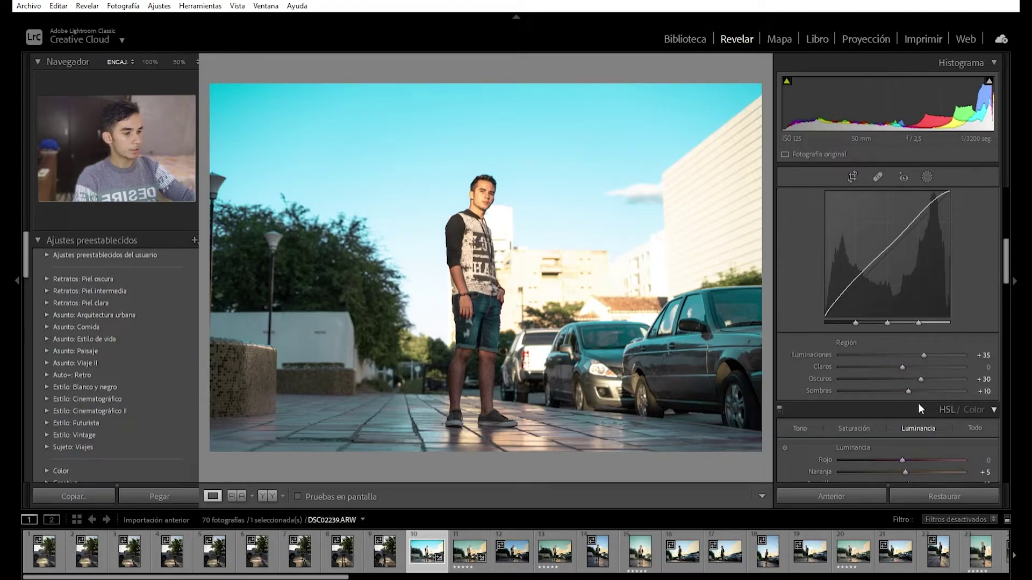
{"action": "scroll", "coordinate": [949, 400], "scroll_direction": "down", "scroll_amount": 2}
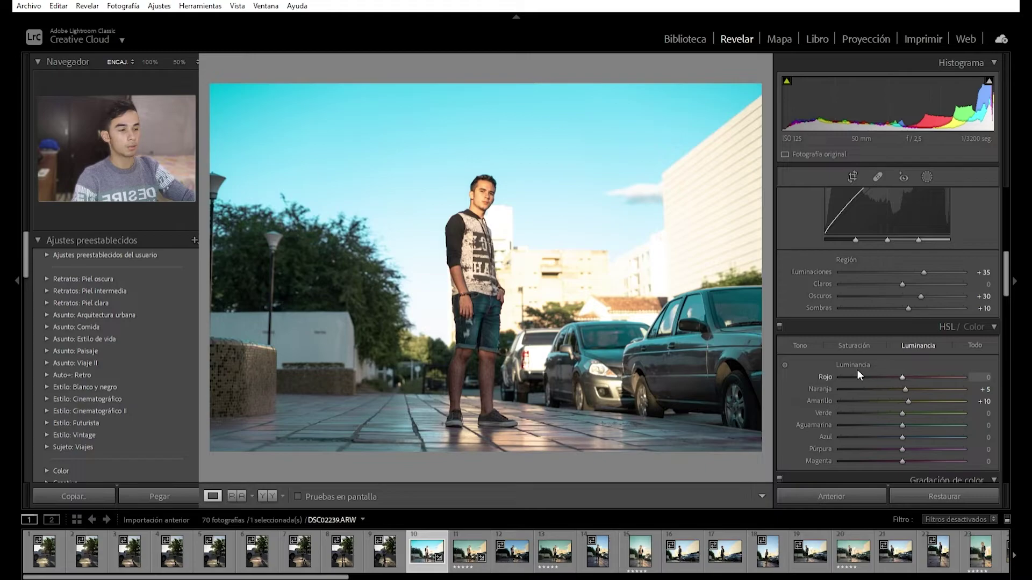
{"action": "scroll", "coordinate": [834, 366], "scroll_direction": "down", "scroll_amount": 10}
{"action": "scroll", "coordinate": [834, 367], "scroll_direction": "up", "scroll_amount": 3}
{"action": "scroll", "coordinate": [834, 366], "scroll_direction": "down", "scroll_amount": 6}
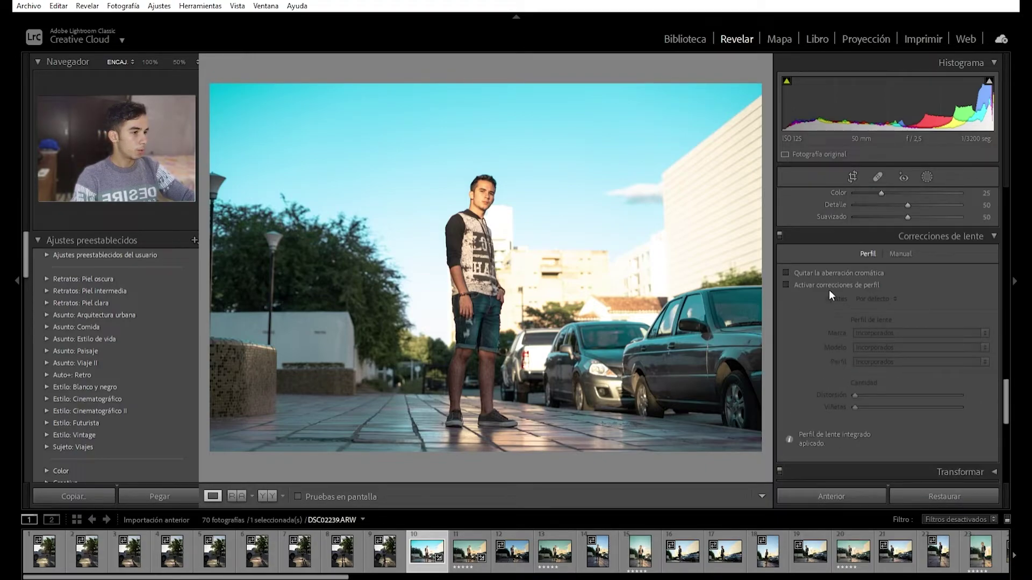
{"action": "left_click", "coordinate": [785, 272]}
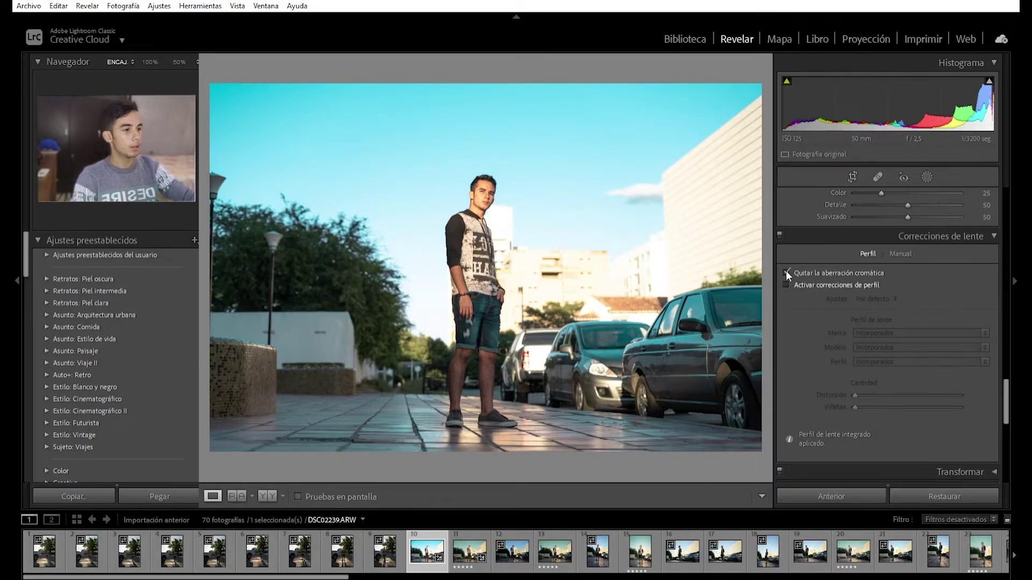
{"action": "left_click", "coordinate": [786, 284]}
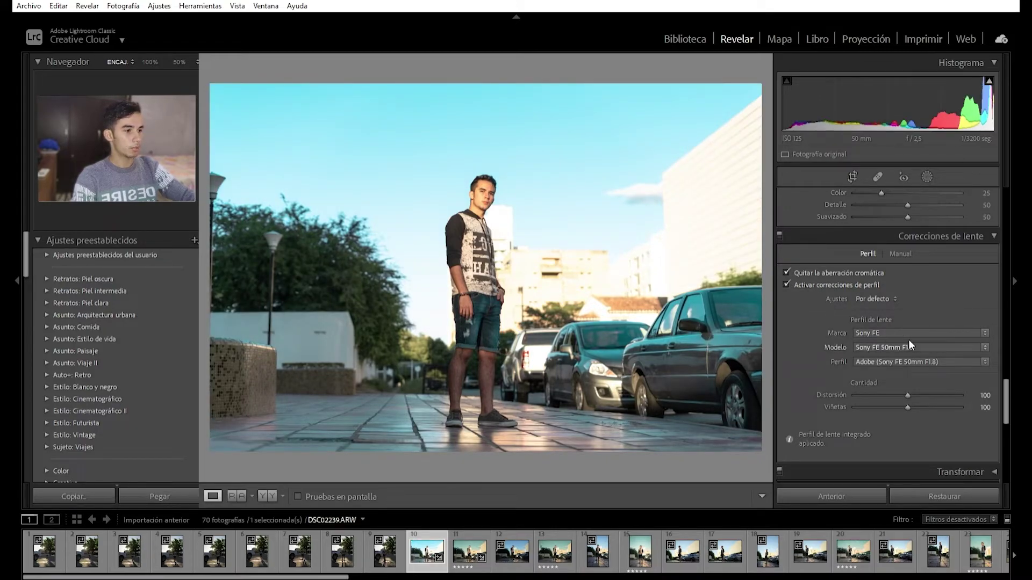
- Set the lens profile's vignetting amount to 0 and check the man's face at 100%
{"action": "left_click_drag", "start_coordinate": [909, 395], "coordinate": [756, 380]}
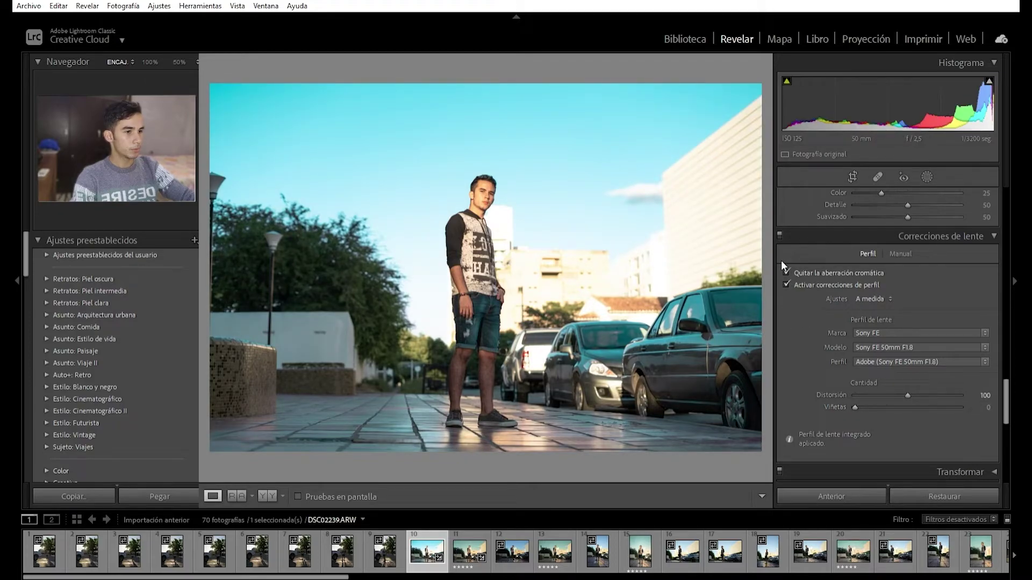
{"action": "left_click", "coordinate": [484, 191]}
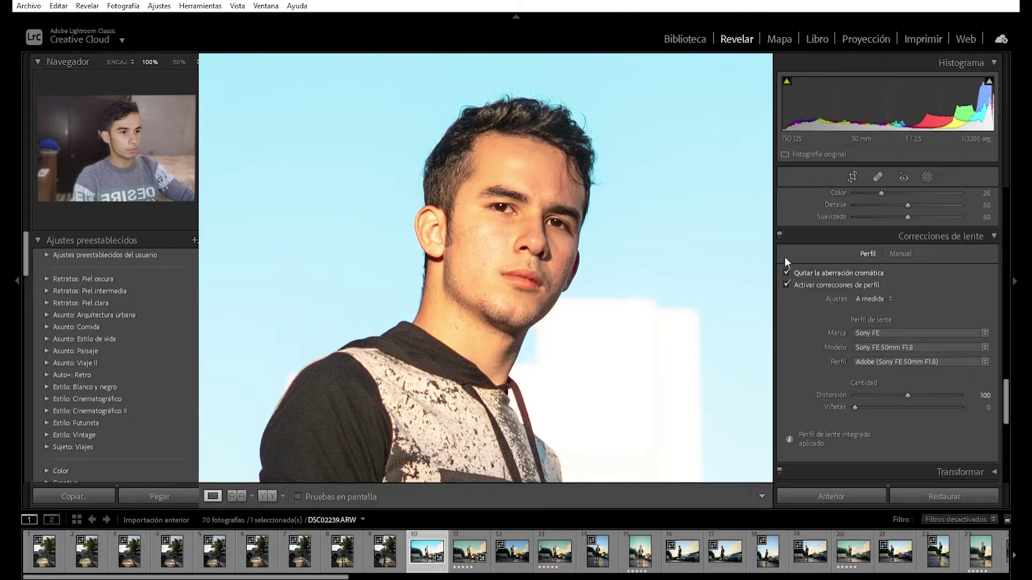
{"action": "left_click", "coordinate": [481, 311]}
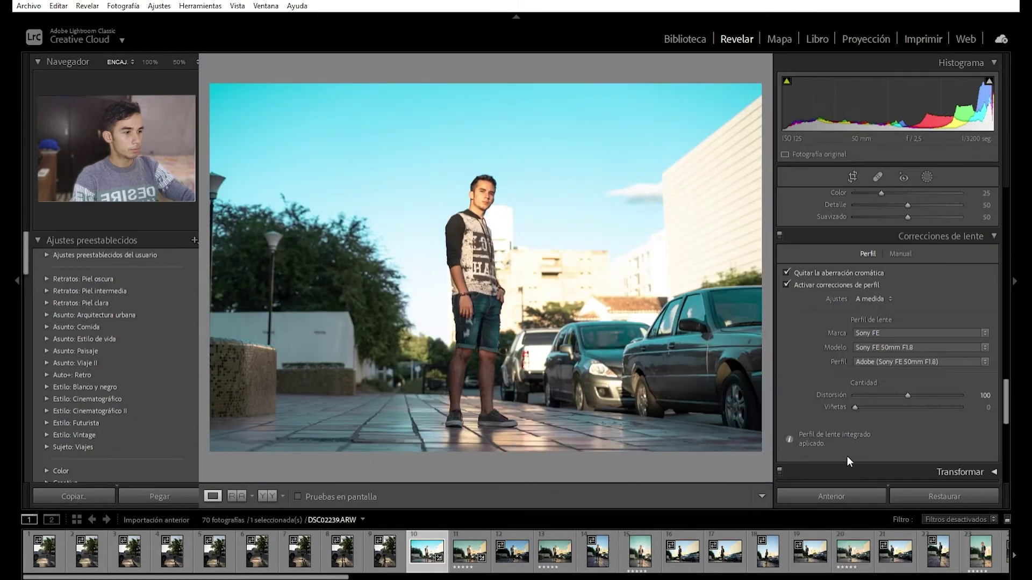
- Set the post-crop vignette amount to -5 with the highlight priority style
{"action": "scroll", "coordinate": [846, 441], "scroll_direction": "down", "scroll_amount": 5}
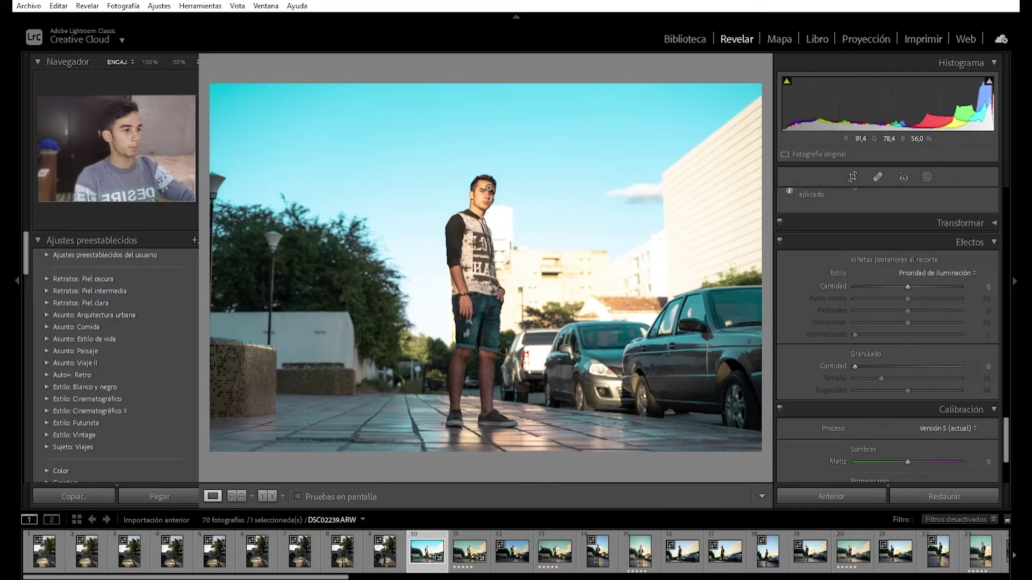
{"action": "key", "text": "Down"}
{"action": "key", "text": "Down"}
{"action": "key", "text": "Down"}
{"action": "key", "text": "Down"}
{"action": "key", "text": "Down"}
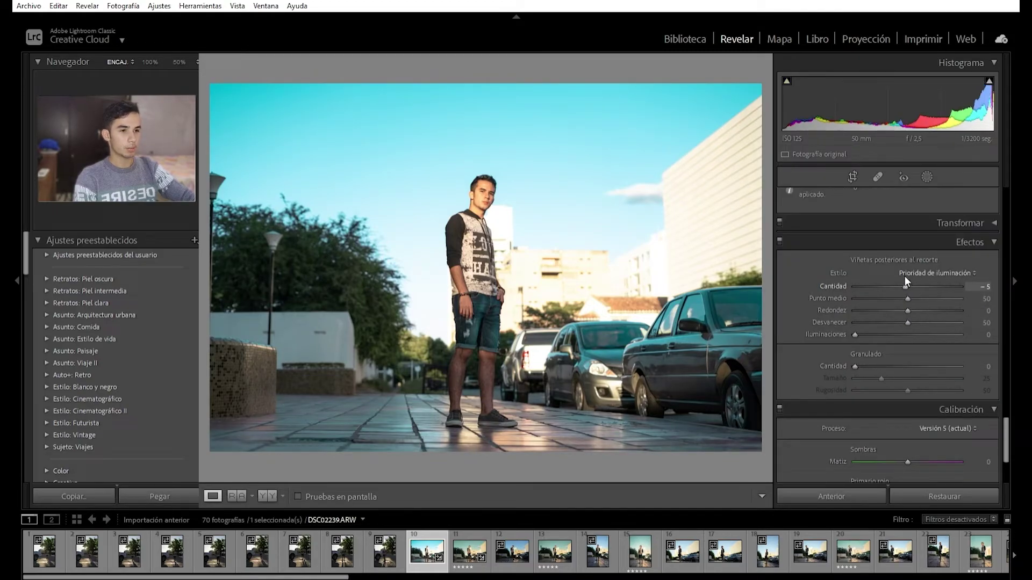
- Try the post-crop vignette amount at -100 and restore it to -5
{"action": "left_click_drag", "start_coordinate": [904, 275], "coordinate": [850, 271]}
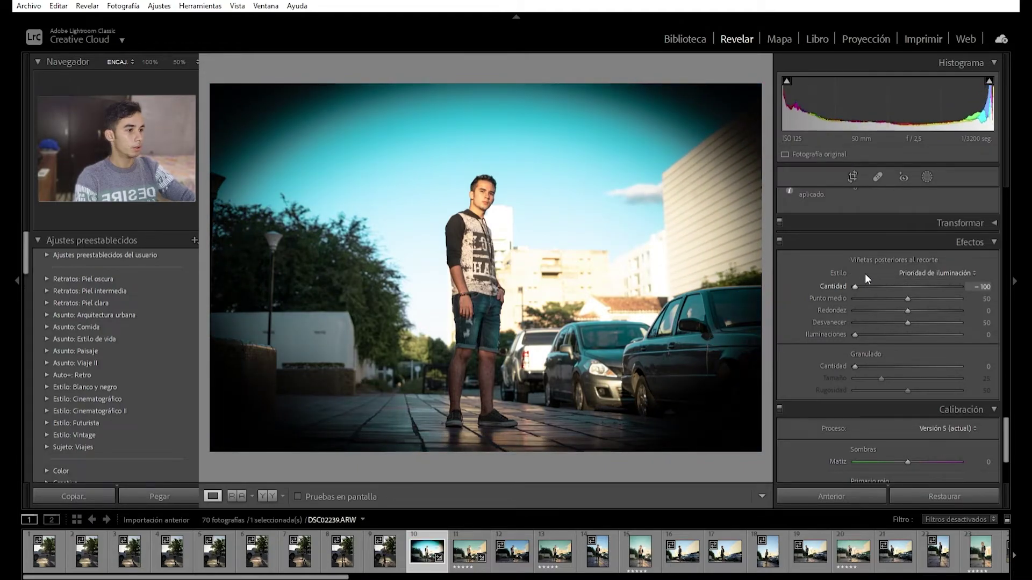
{"action": "key", "text": "ctrl+z"}
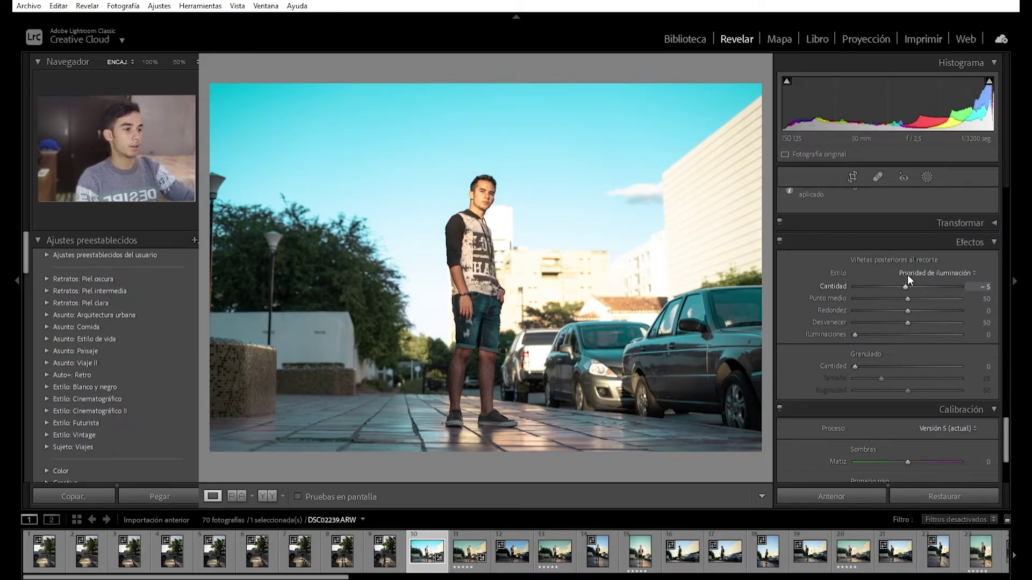
{"action": "key", "text": "Up"}
{"action": "key", "text": "Down"}
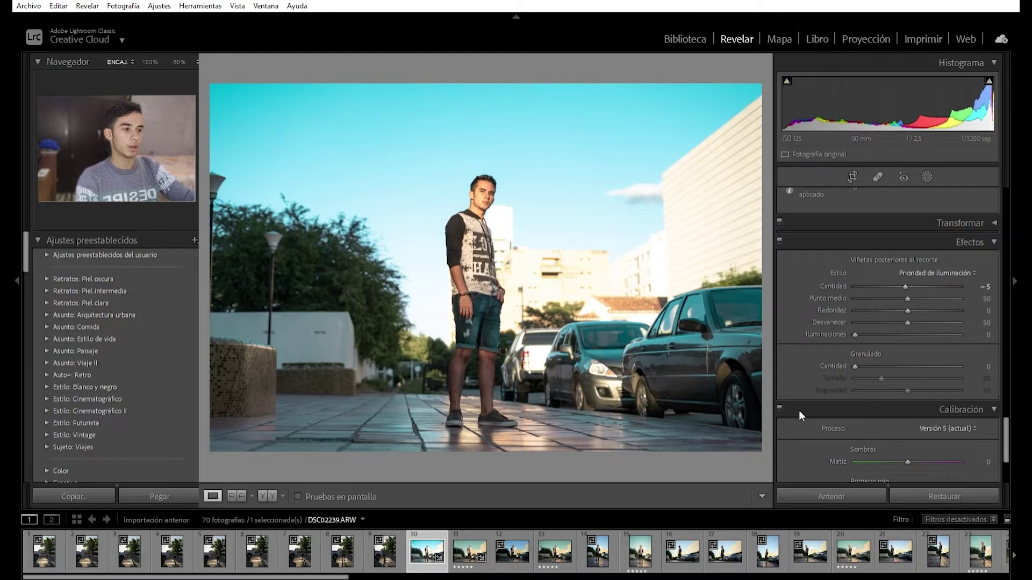
- Review the basic and HSL adjustments made so far and check the man's face up close
{"action": "scroll", "coordinate": [848, 431], "scroll_direction": "up", "scroll_amount": 6}
{"action": "scroll", "coordinate": [848, 432], "scroll_direction": "up", "scroll_amount": 10}
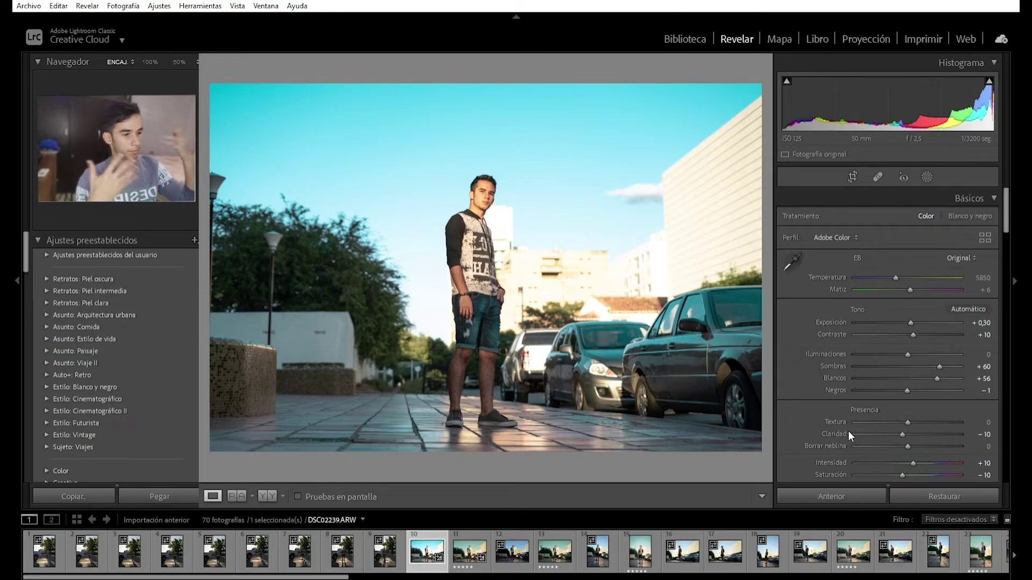
{"action": "scroll", "coordinate": [848, 431], "scroll_direction": "down", "scroll_amount": 10}
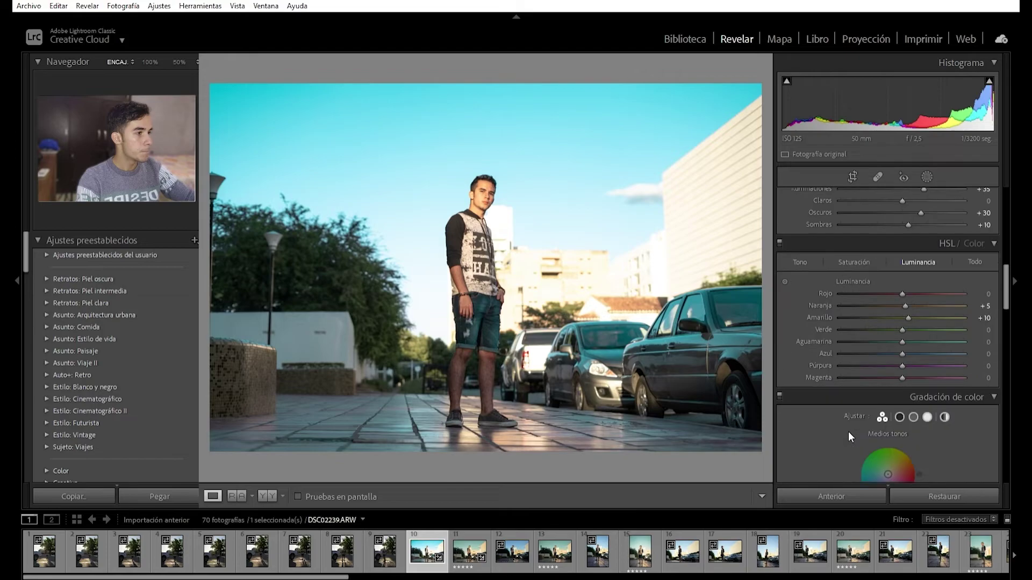
{"action": "scroll", "coordinate": [848, 431], "scroll_direction": "up", "scroll_amount": 10}
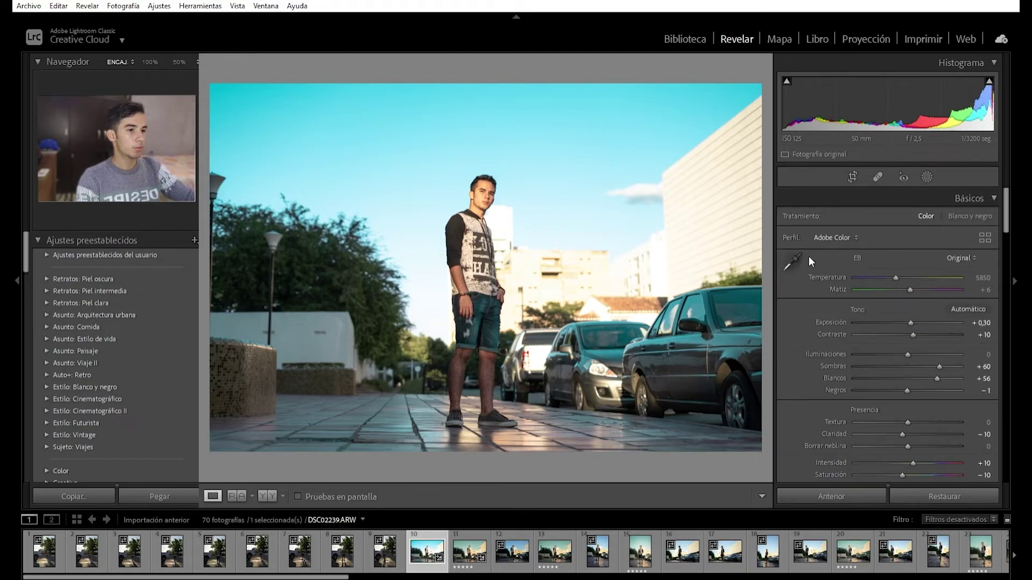
{"action": "left_click", "coordinate": [487, 191]}
{"action": "left_click_drag", "start_coordinate": [499, 208], "coordinate": [476, 291]}
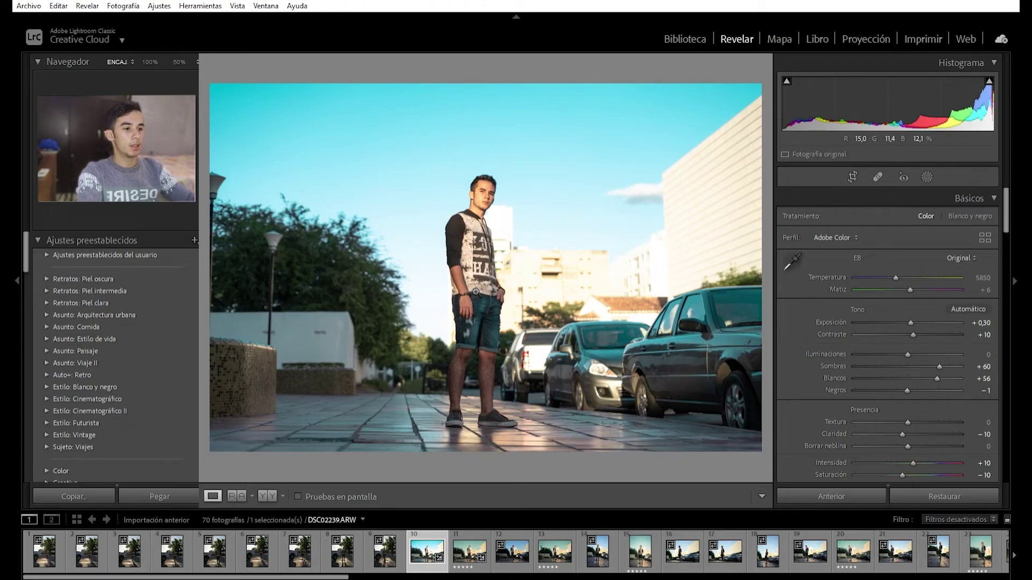
- Show the before and after versions side by side and examine the man up close in both
{"action": "key", "text": "y"}
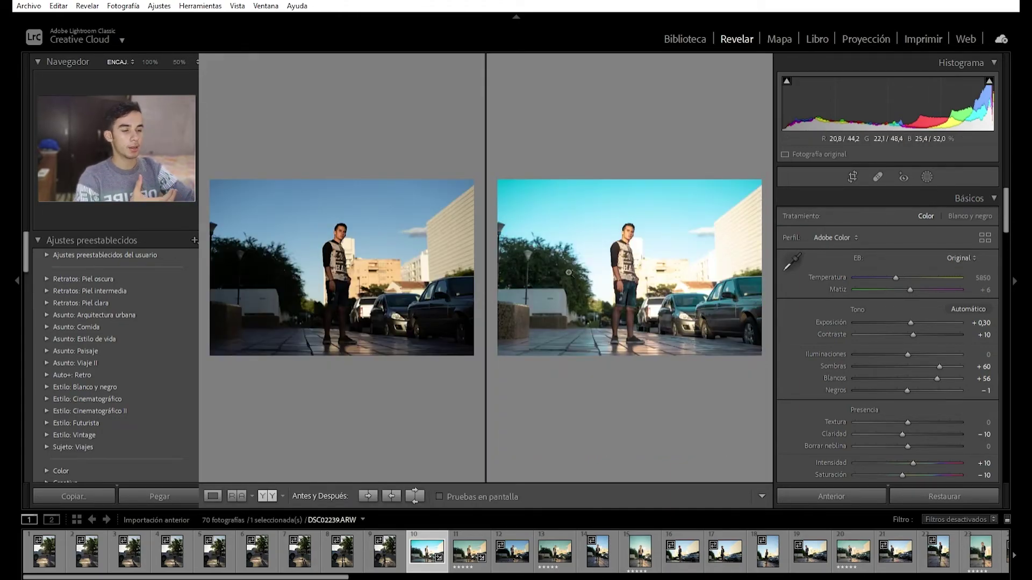
{"action": "left_click", "coordinate": [626, 223]}
{"action": "left_click_drag", "start_coordinate": [652, 322], "coordinate": [571, 248]}
{"action": "left_click_drag", "start_coordinate": [640, 277], "coordinate": [635, 298]}
{"action": "left_click", "coordinate": [634, 300]}
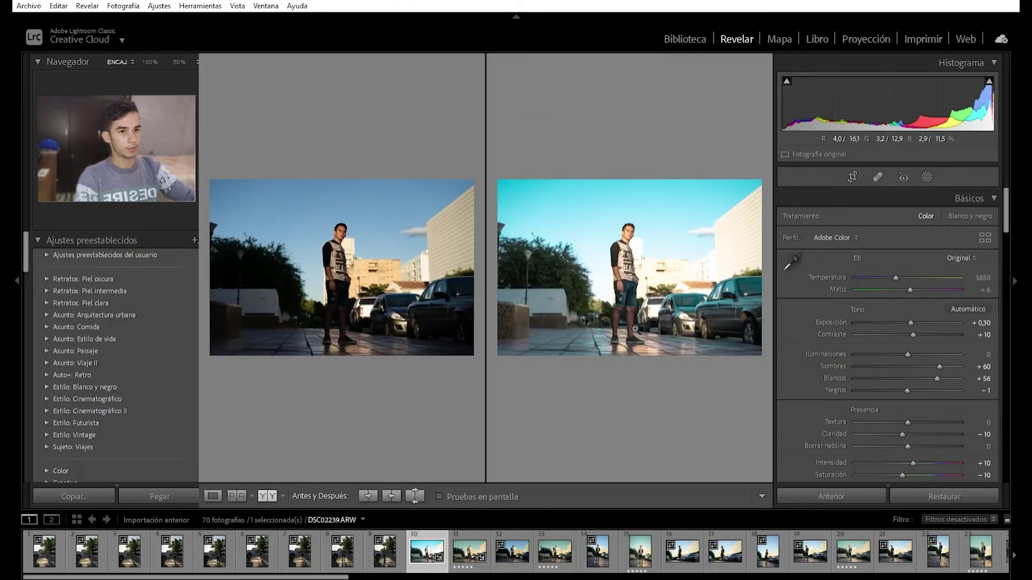
- Compare the man's face, legs and the pavement before and after at 50% zoom, and return to the fitted view
{"action": "left_click", "coordinate": [178, 62]}
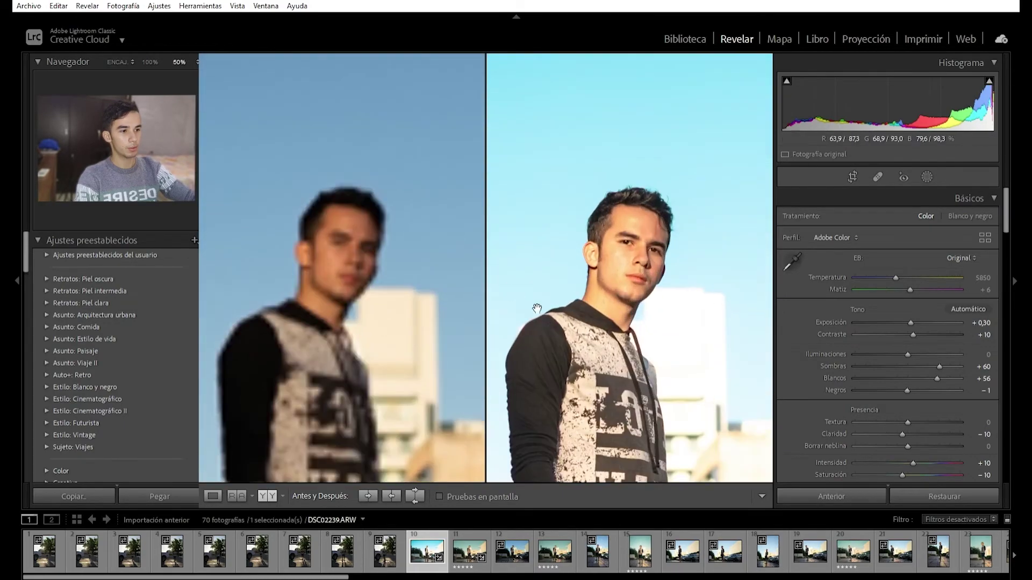
{"action": "scroll", "coordinate": [564, 322], "scroll_direction": "down", "scroll_amount": 6}
{"action": "scroll", "coordinate": [606, 369], "scroll_direction": "down", "scroll_amount": 8}
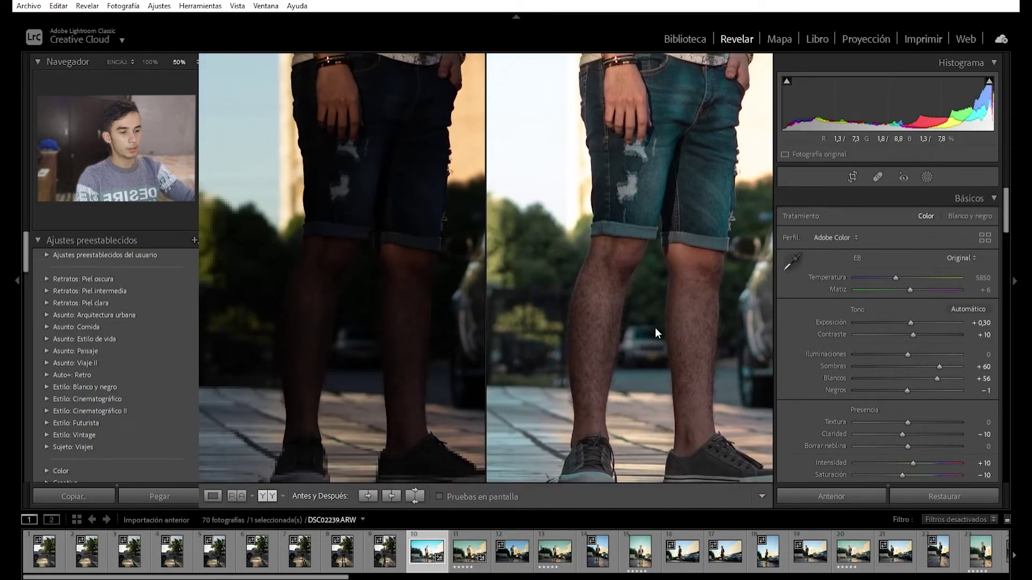
{"action": "scroll", "coordinate": [732, 353], "scroll_direction": "up", "scroll_amount": 4}
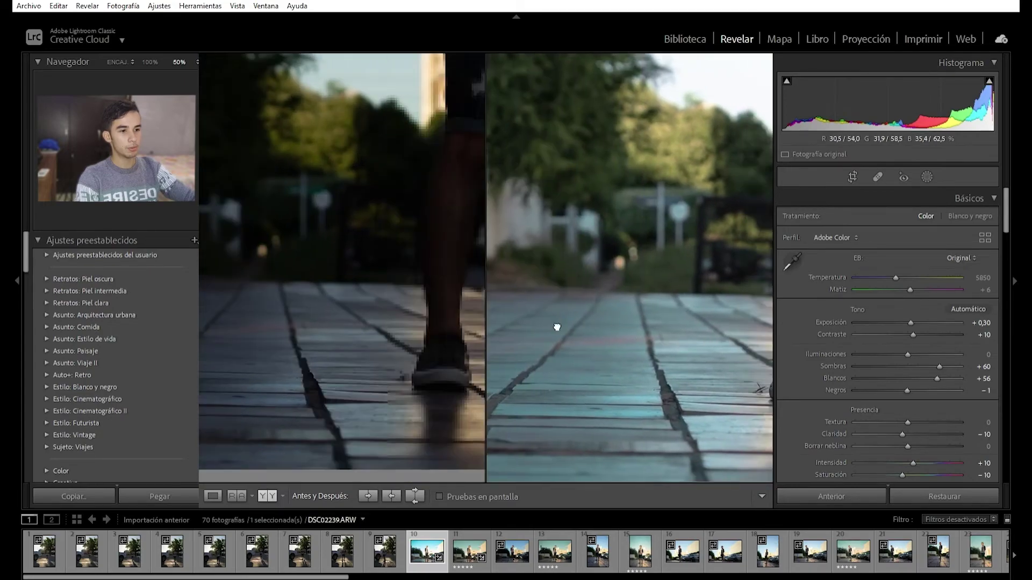
{"action": "scroll", "coordinate": [556, 327], "scroll_direction": "down", "scroll_amount": 6}
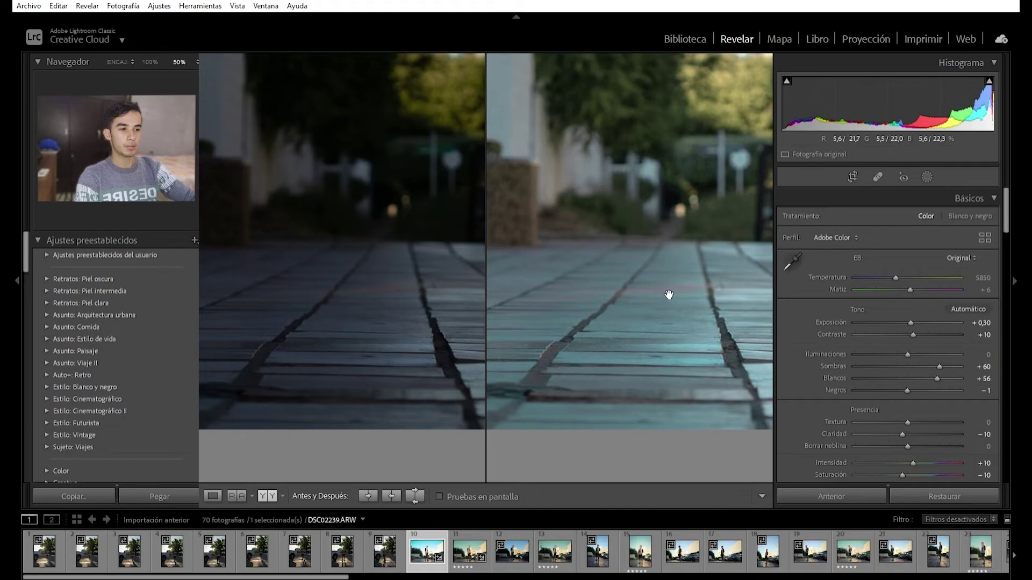
{"action": "left_click", "coordinate": [664, 259]}
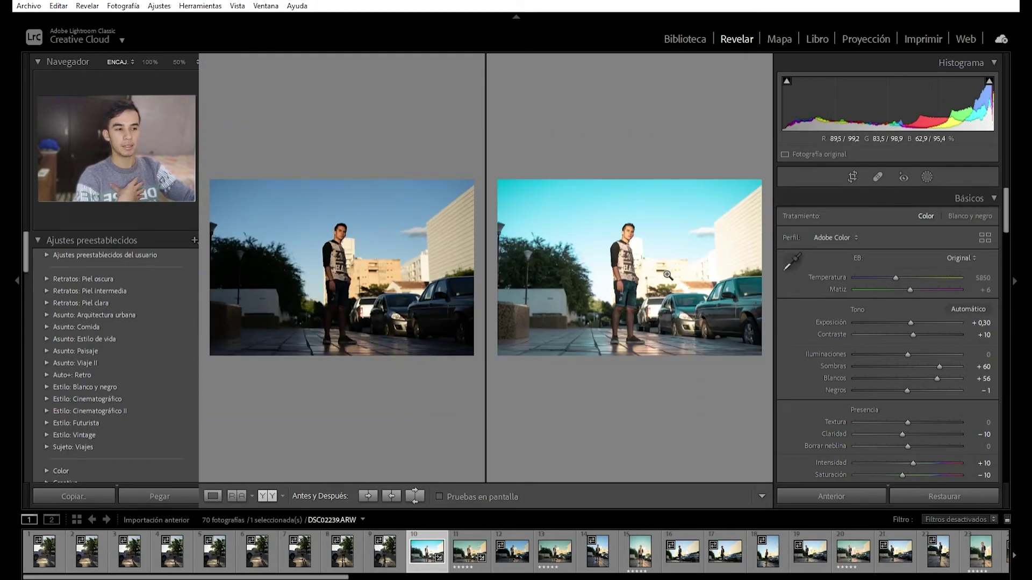
- Compare the tiled wall and shaded pavement before and after up close, and return to the single edited photo
{"action": "left_click", "coordinate": [575, 348]}
{"action": "scroll", "coordinate": [764, 278], "scroll_direction": "down", "scroll_amount": 3}
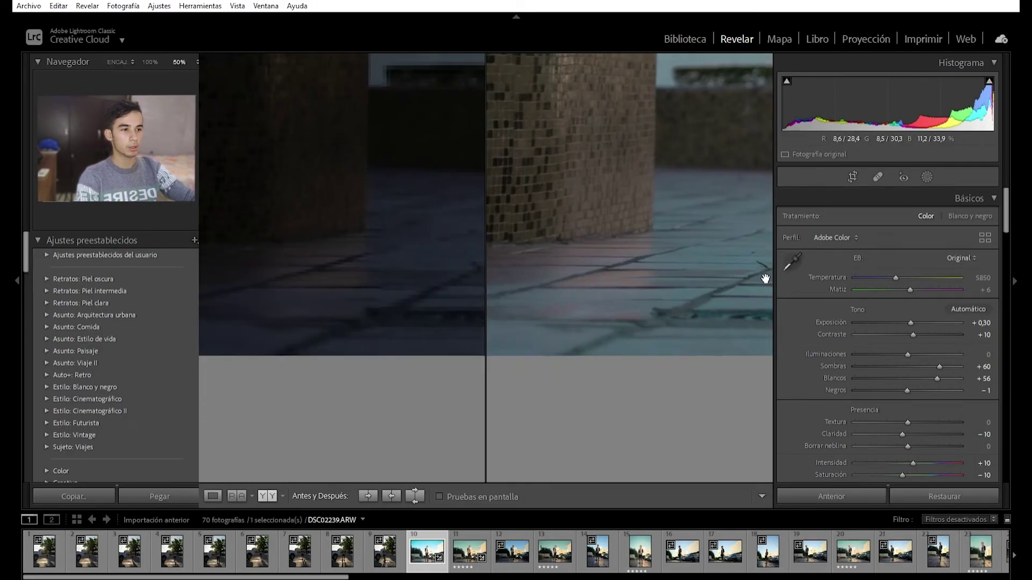
{"action": "scroll", "coordinate": [726, 378], "scroll_direction": "up", "scroll_amount": 3}
{"action": "left_click_drag", "start_coordinate": [726, 378], "coordinate": [860, 372]}
{"action": "left_click", "coordinate": [610, 156]}
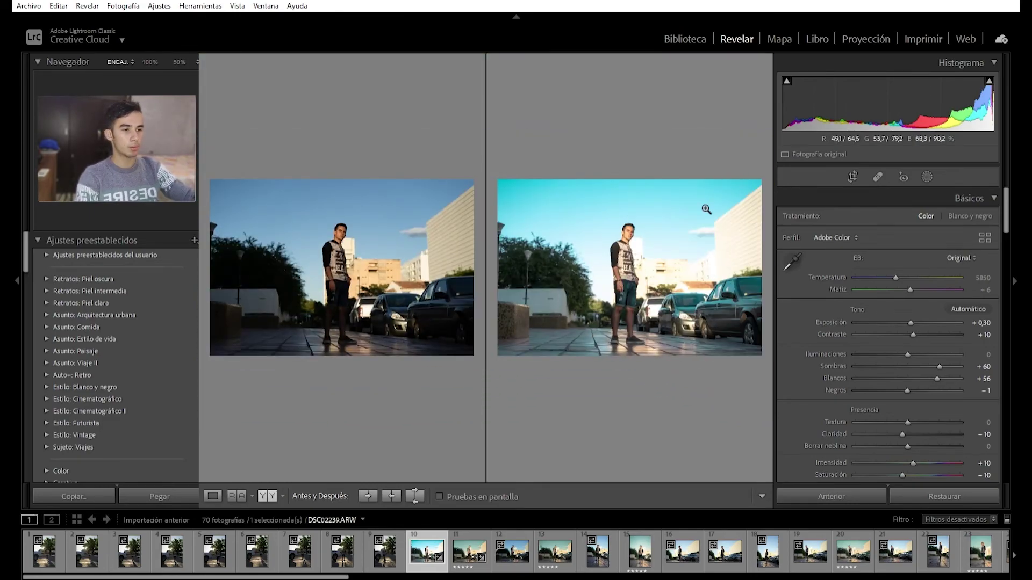
{"action": "left_click", "coordinate": [591, 340]}
{"action": "left_click_drag", "start_coordinate": [588, 341], "coordinate": [629, 295]}
{"action": "left_click", "coordinate": [628, 295]}
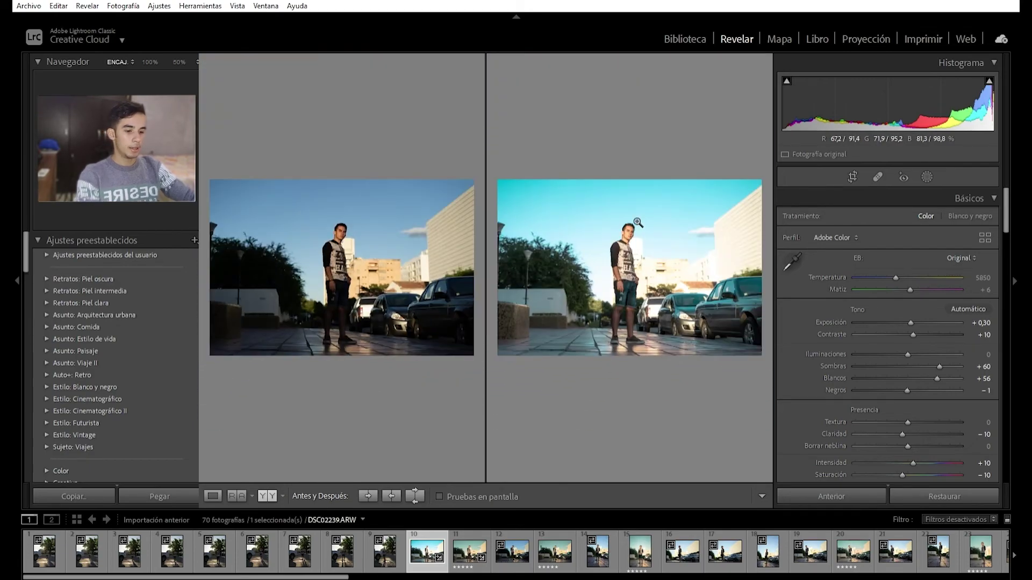
{"action": "key", "text": "y"}
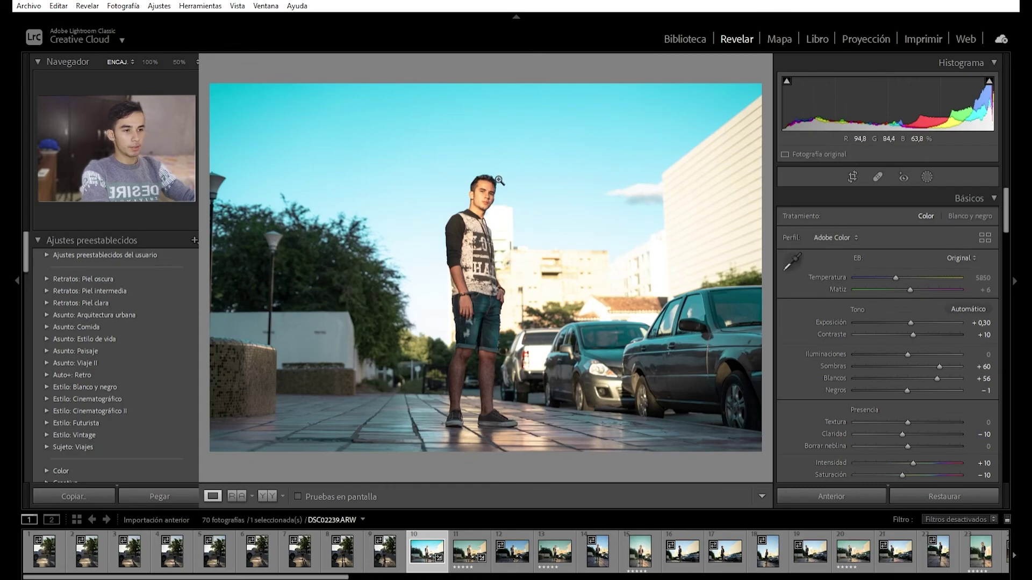